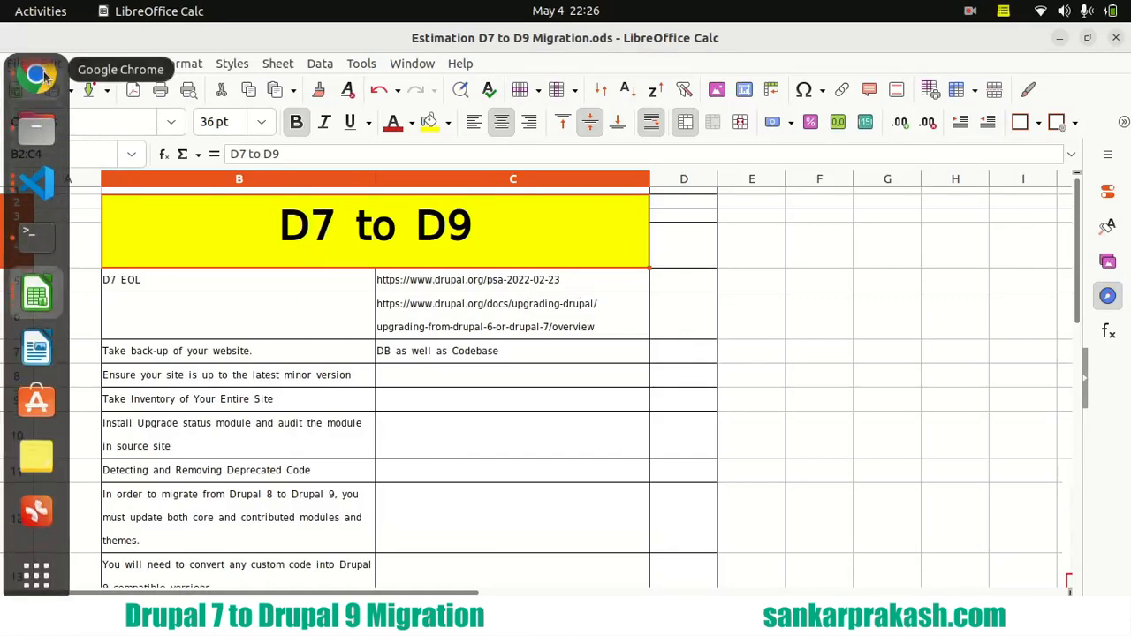
- Switch to Chrome and highlight the bold end-of-life statement under Description in the Drupal 7 security advisory
left_click(36, 78)
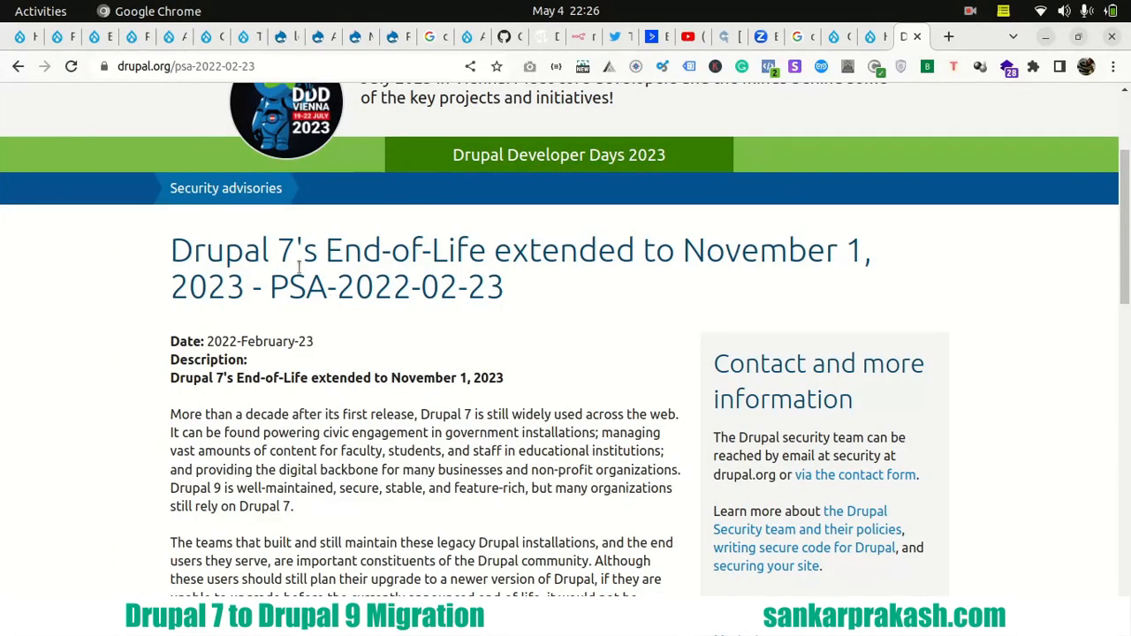
scroll(210, 317, "down", 2)
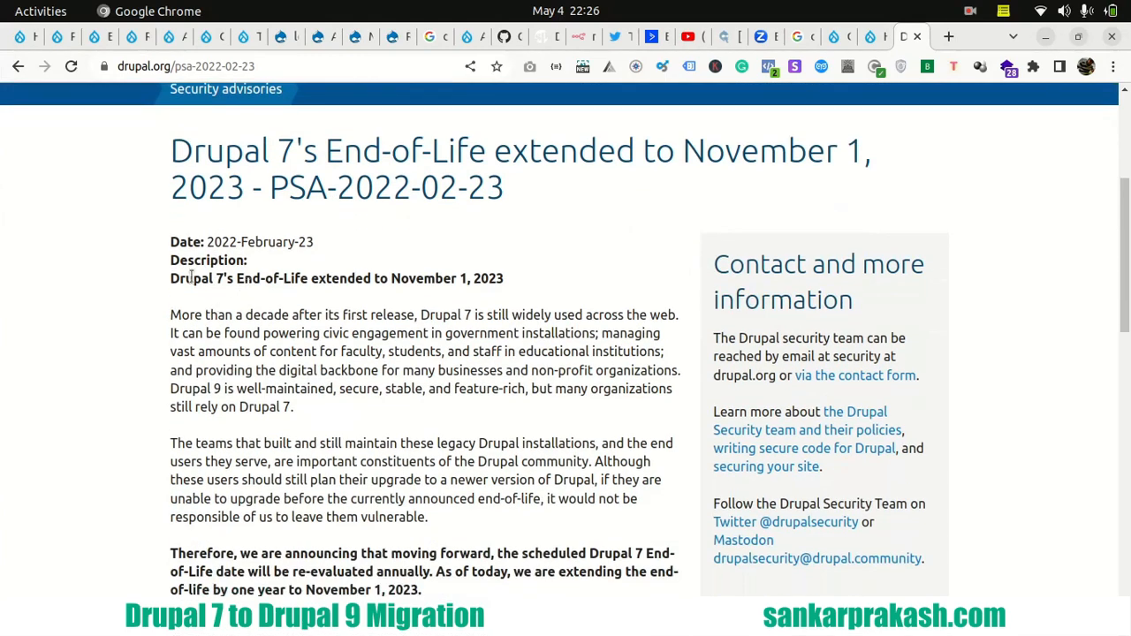
left_click_drag(172, 278, 504, 279)
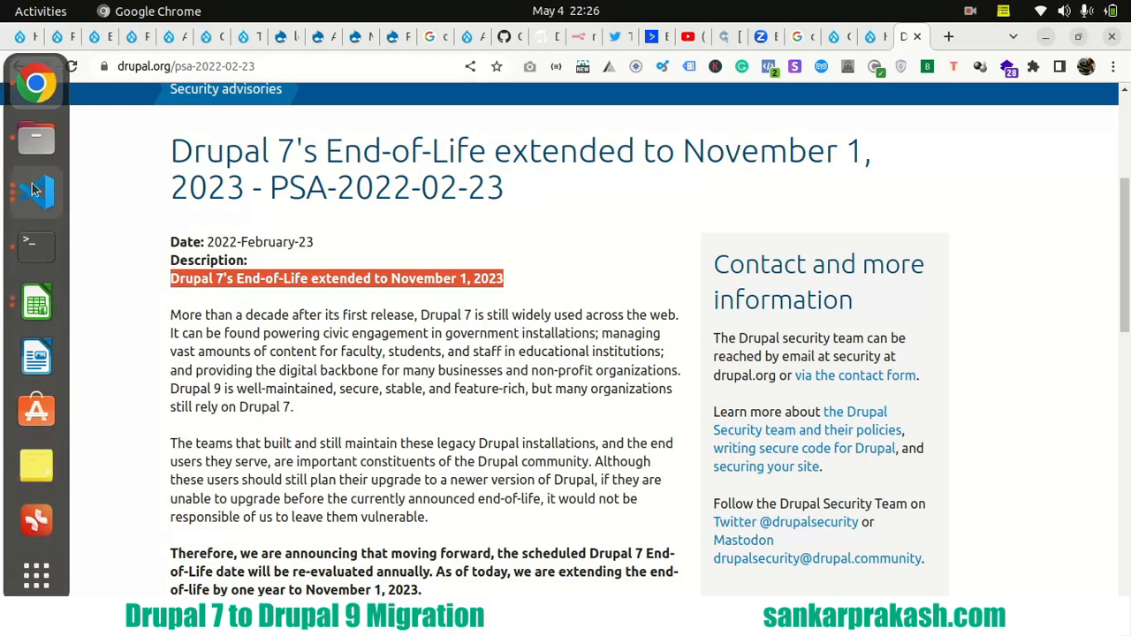
- Return to the migration checklist in LibreOffice Calc and review the upgrade overview link and the website back-up row
left_click(38, 305)
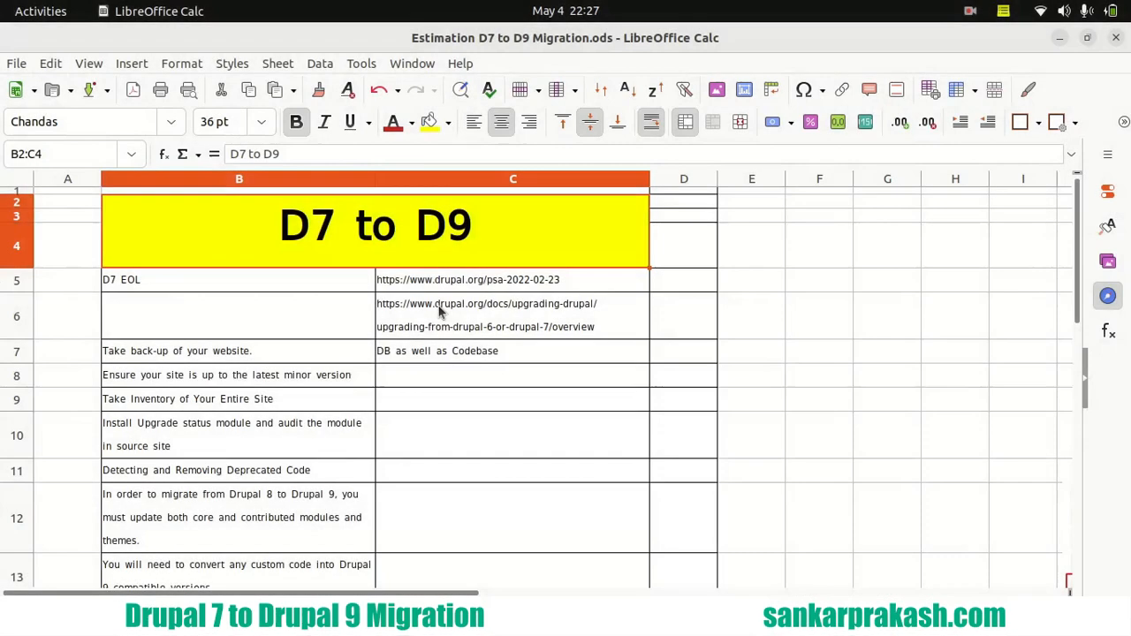
left_click(439, 311)
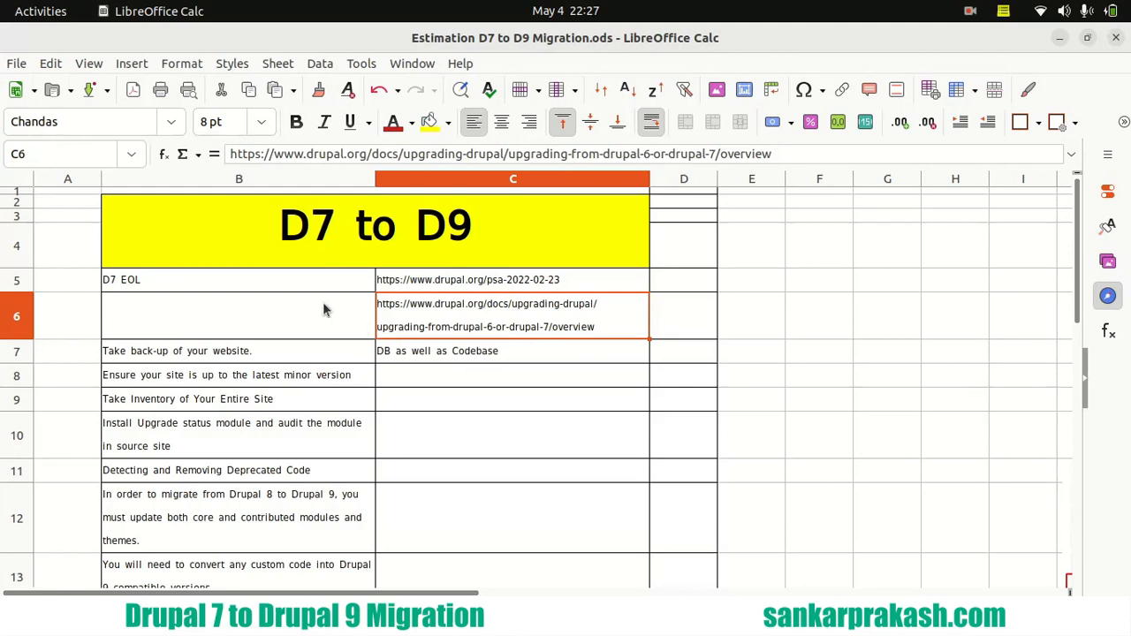
scroll(334, 298, "down", 1)
scroll(335, 298, "down", 1)
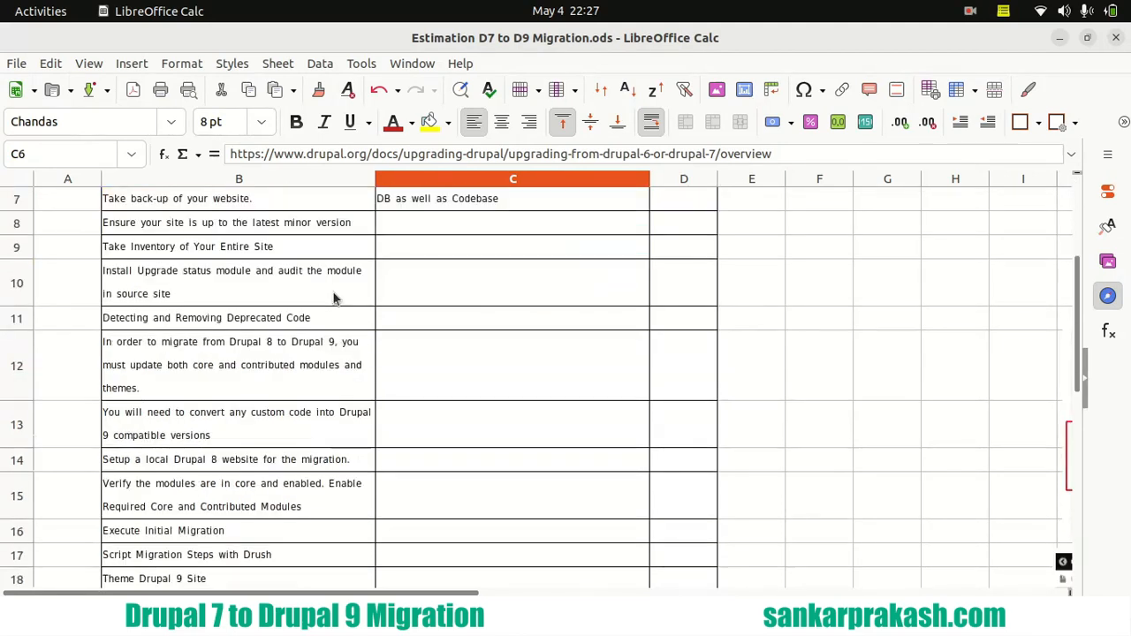
left_click(210, 204)
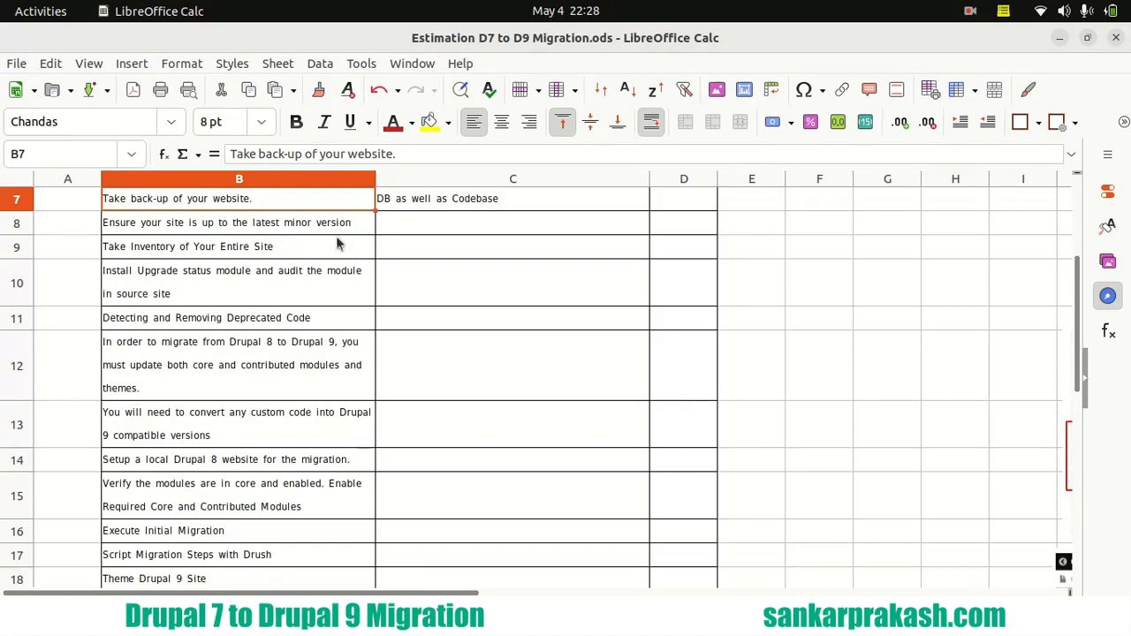
- Switch to Chrome, open the d7.localhost status report in a new tab and check the site's Drupal version
mouse_move(3, 102)
left_click(40, 103)
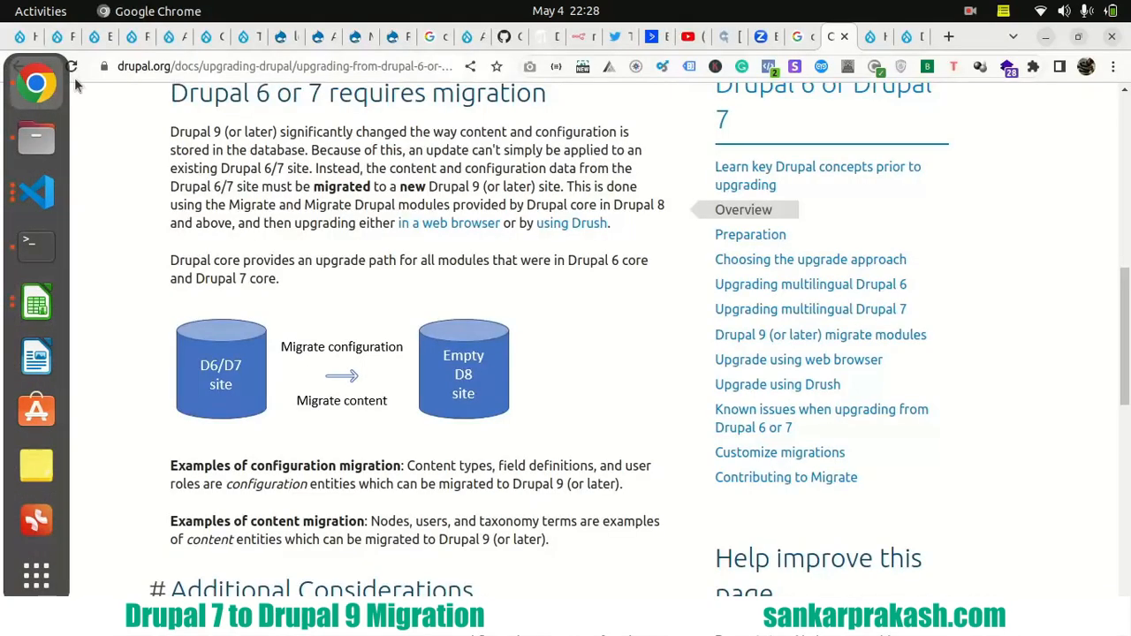
left_click(281, 37)
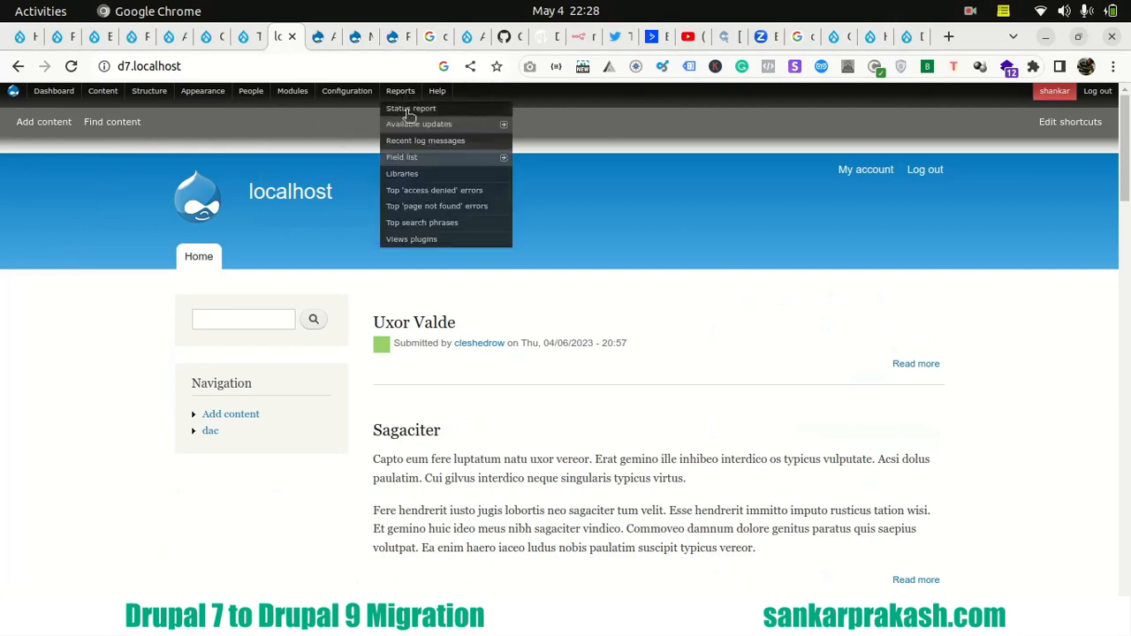
right_click(419, 110)
left_click(419, 118)
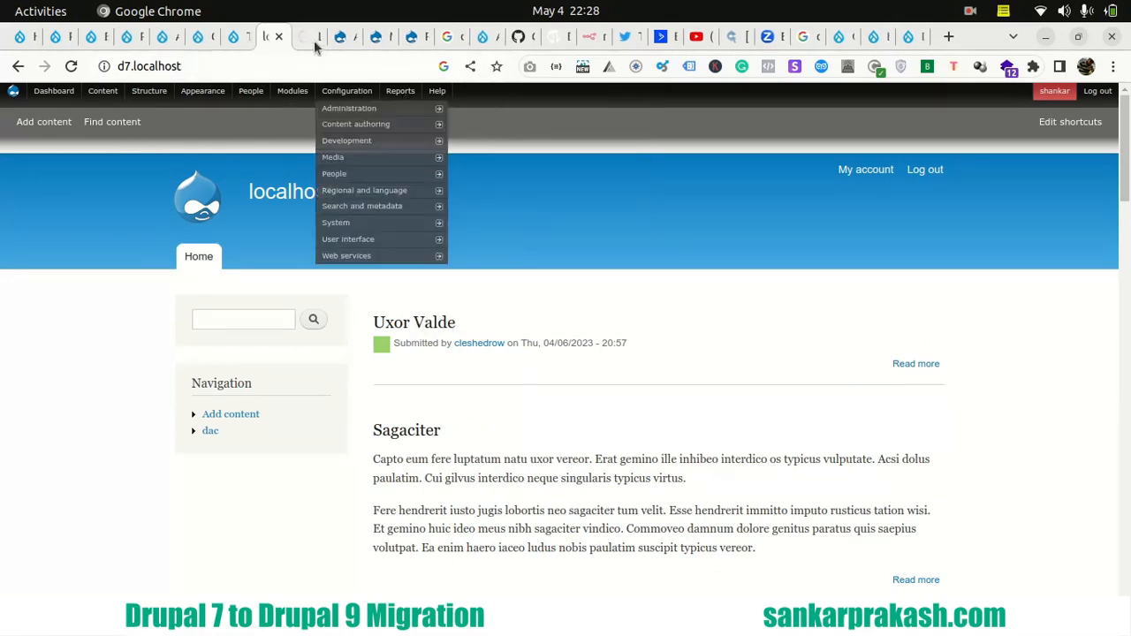
left_click(306, 36)
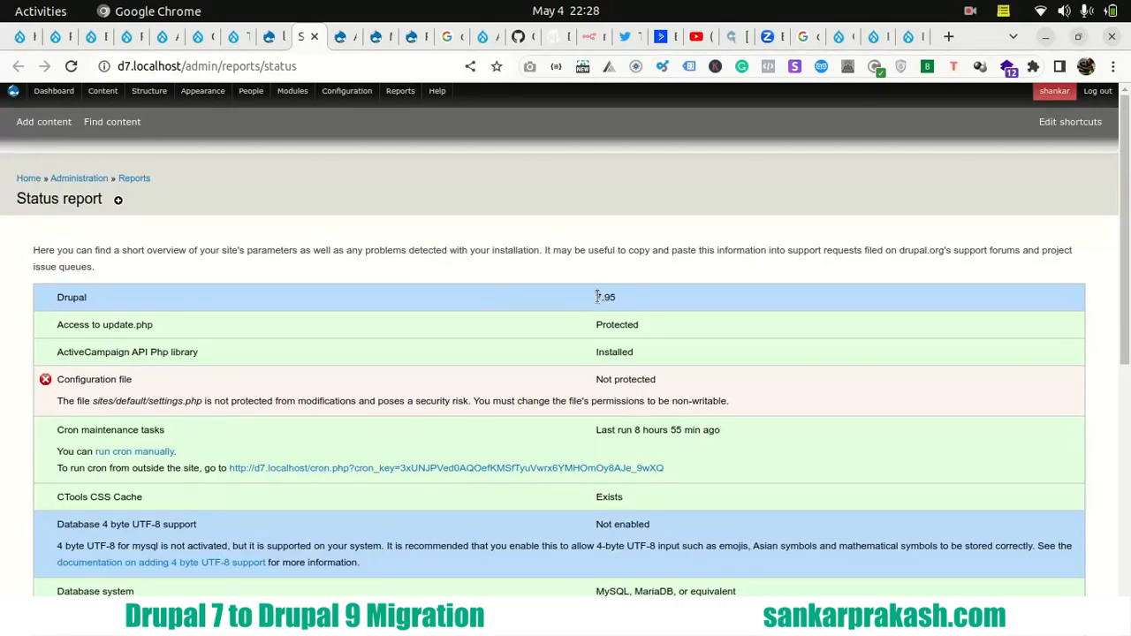
left_click_drag(598, 297, 629, 301)
left_click(437, 234)
- Switch to the Terminal session for /var/www/html/d7 and examine the composer.phar update command, the Drupal upgrade line and the drush status version
mouse_move(37, 305)
left_click(33, 244)
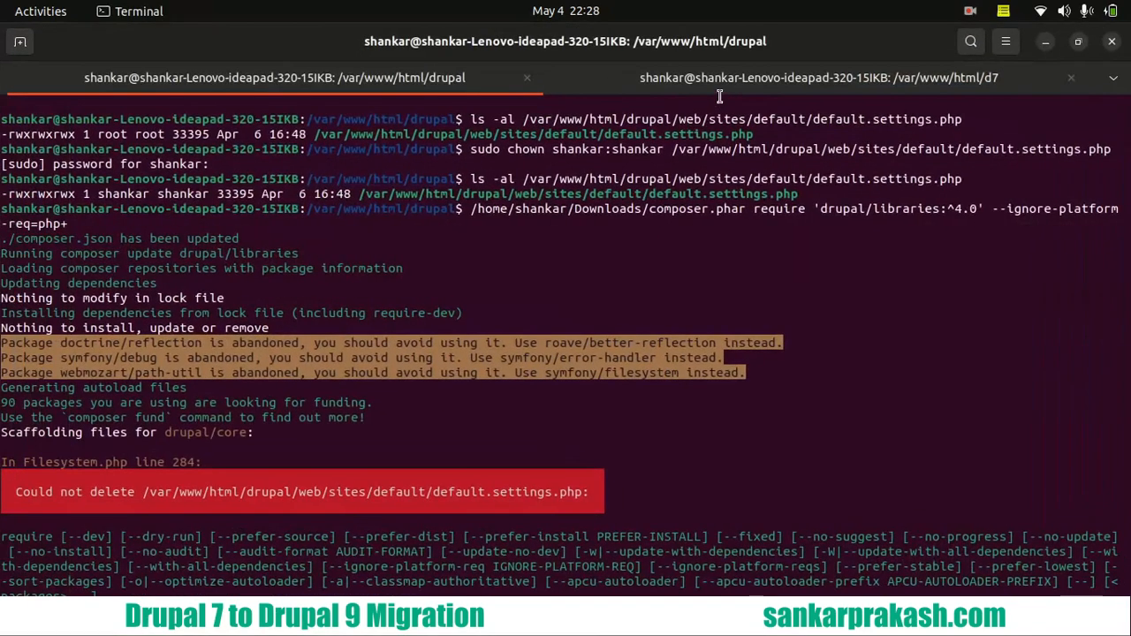
left_click(704, 79)
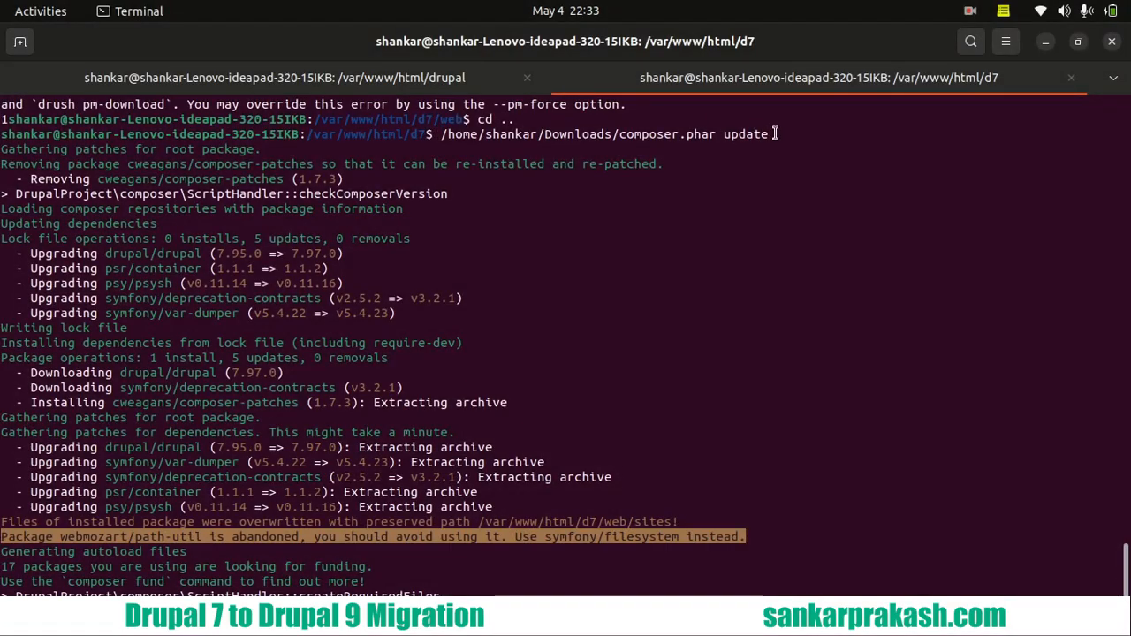
left_click_drag(775, 134, 622, 135)
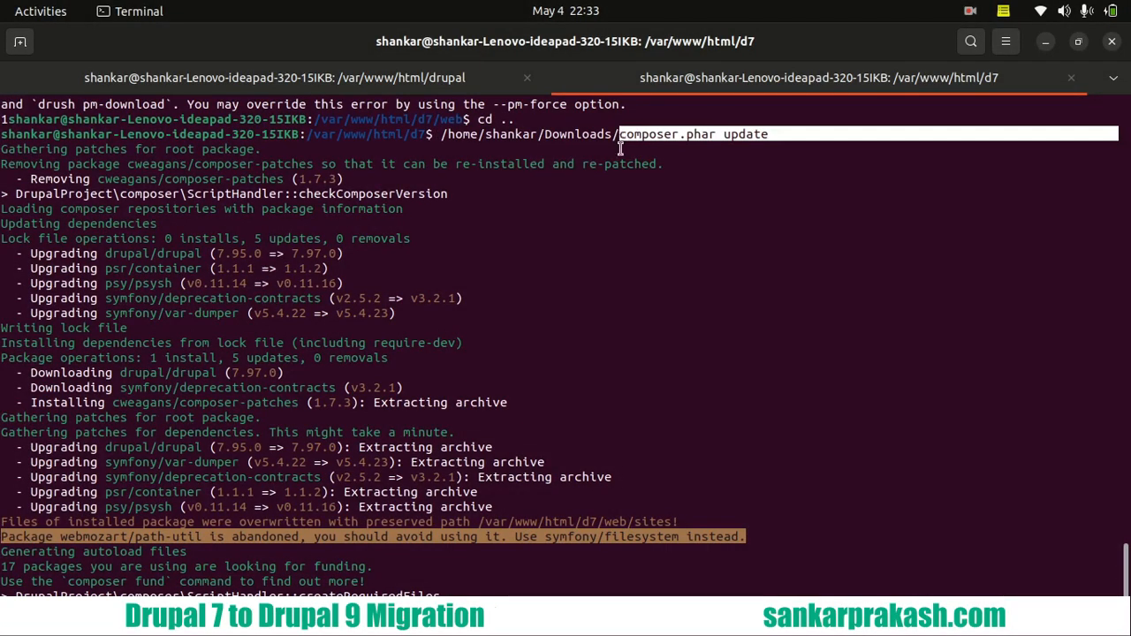
left_click_drag(217, 254, 331, 256)
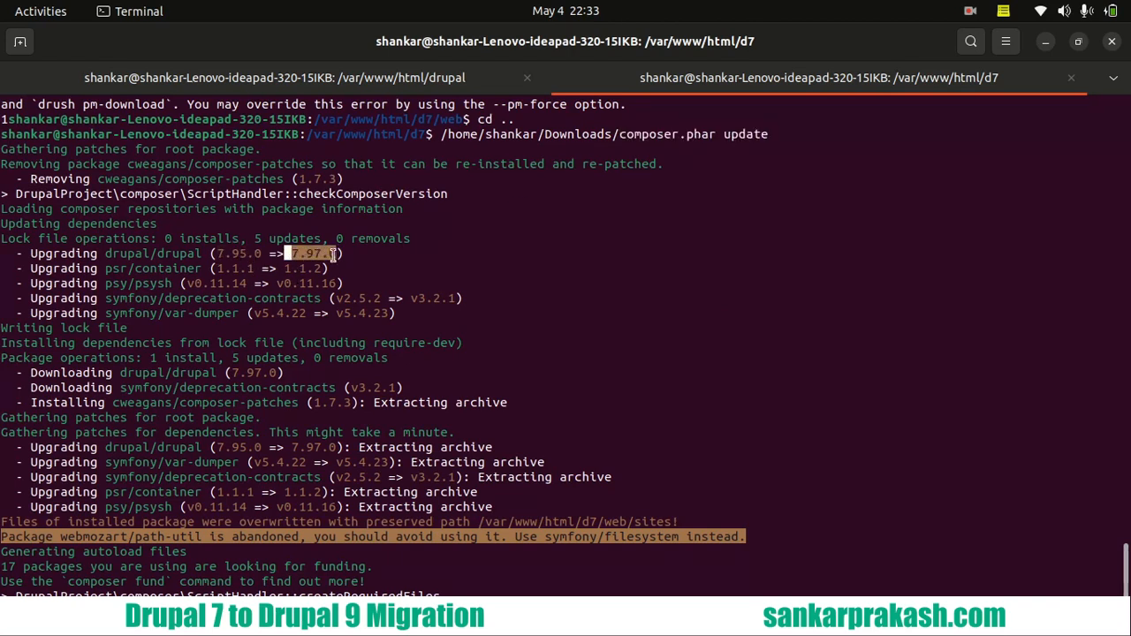
left_click(709, 367)
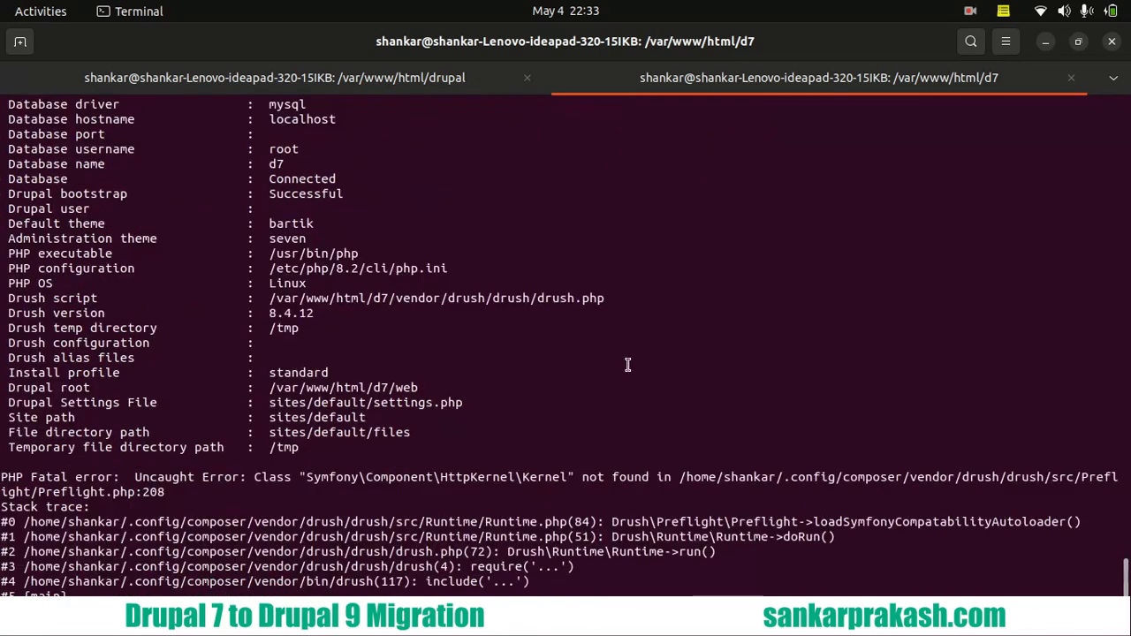
scroll(473, 364, "up", 3)
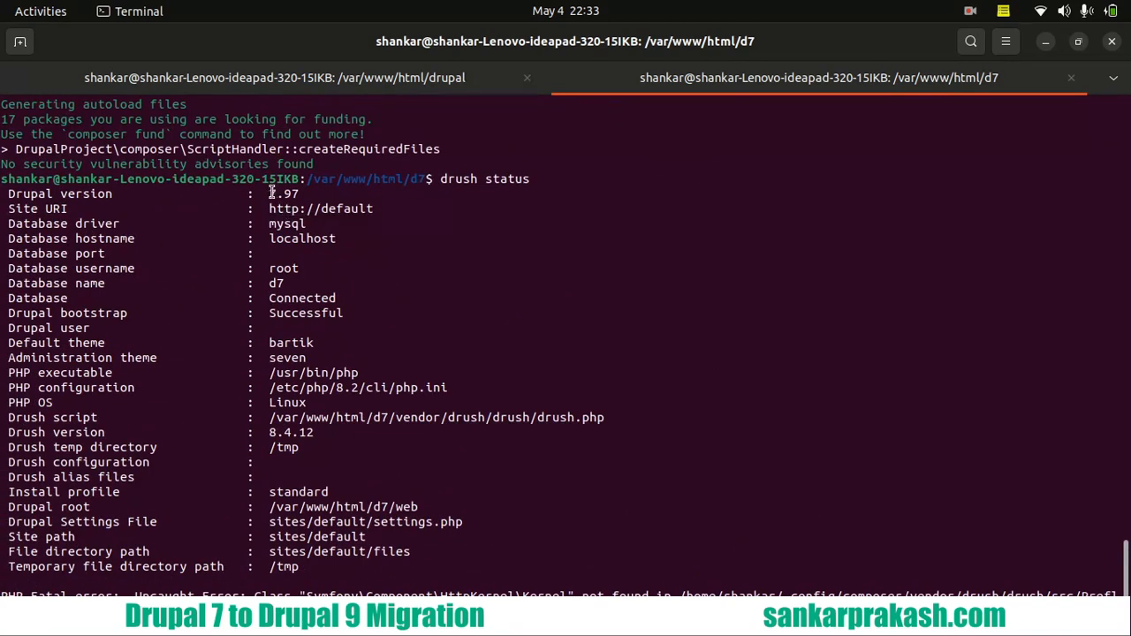
left_click_drag(268, 194, 301, 194)
- Return to the Calc checklist and go through the latest minor version row and the site inventory row
mouse_move(25, 333)
left_click(33, 129)
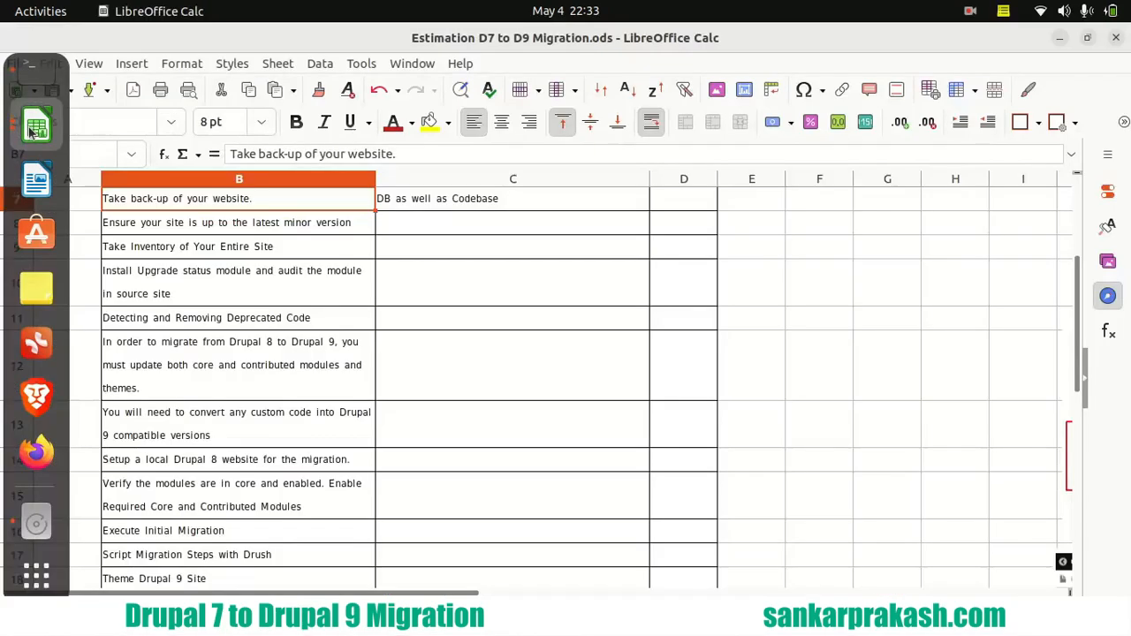
left_click(233, 232)
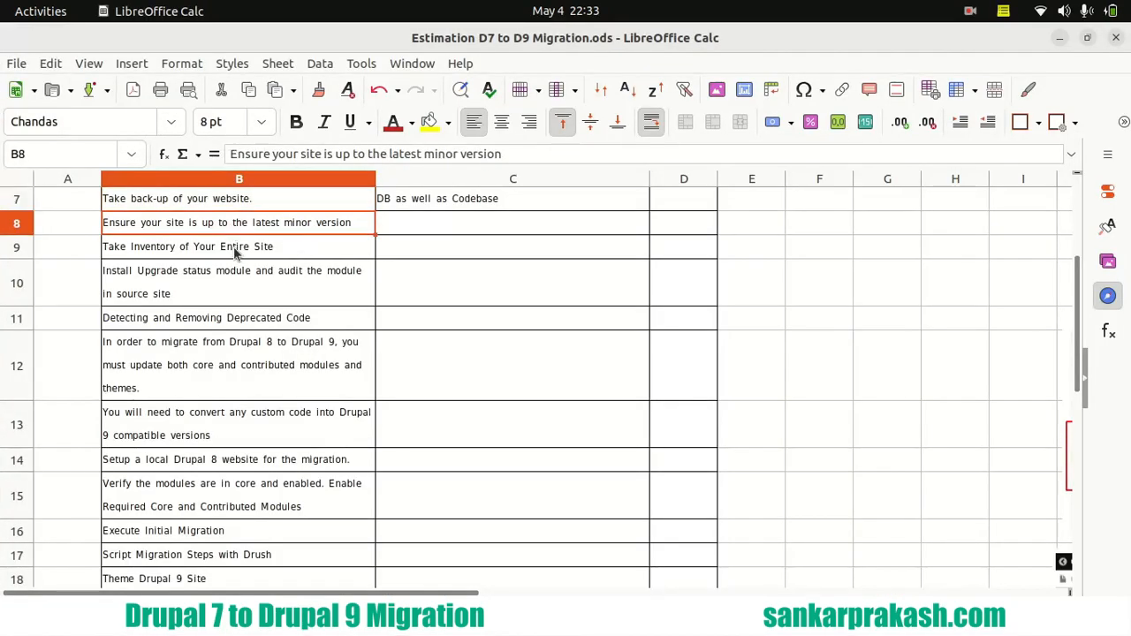
left_click(235, 252)
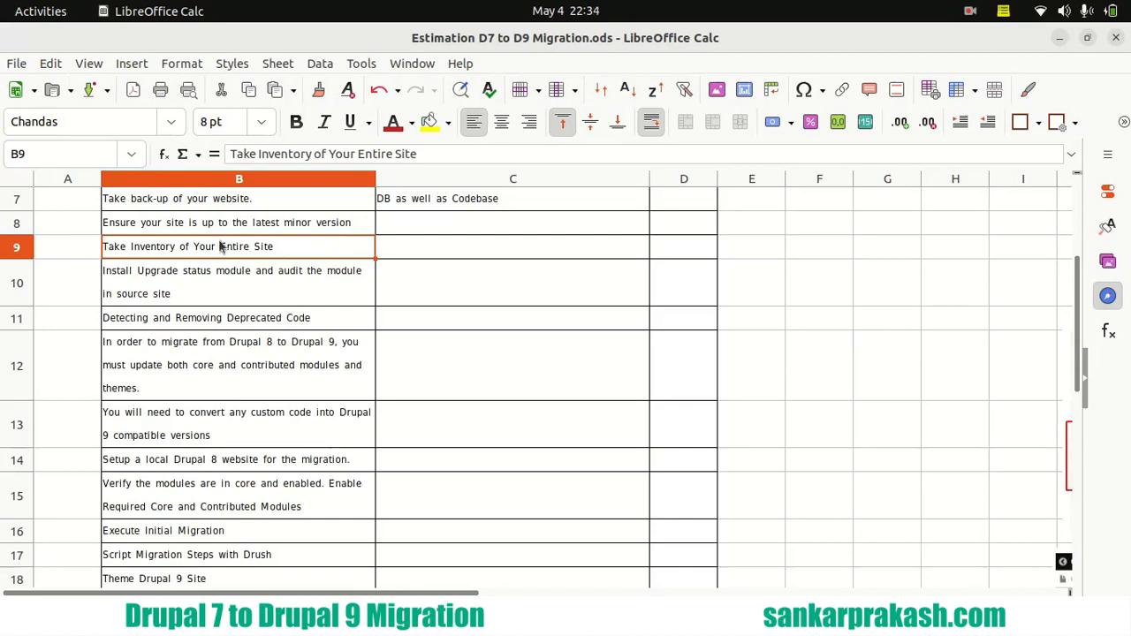
- Switch to the d7 project in Visual Studio Code and inspect the core modules folder under web
mouse_move(2, 248)
scroll(40, 285, "up", 2)
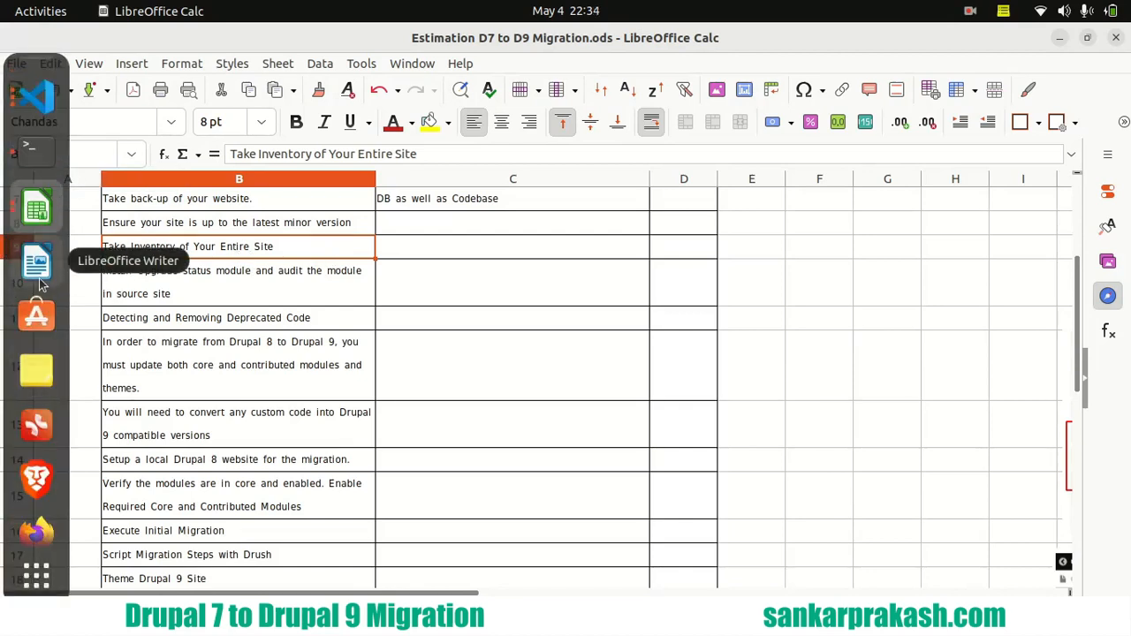
scroll(40, 115, "up", 2)
left_click(37, 131)
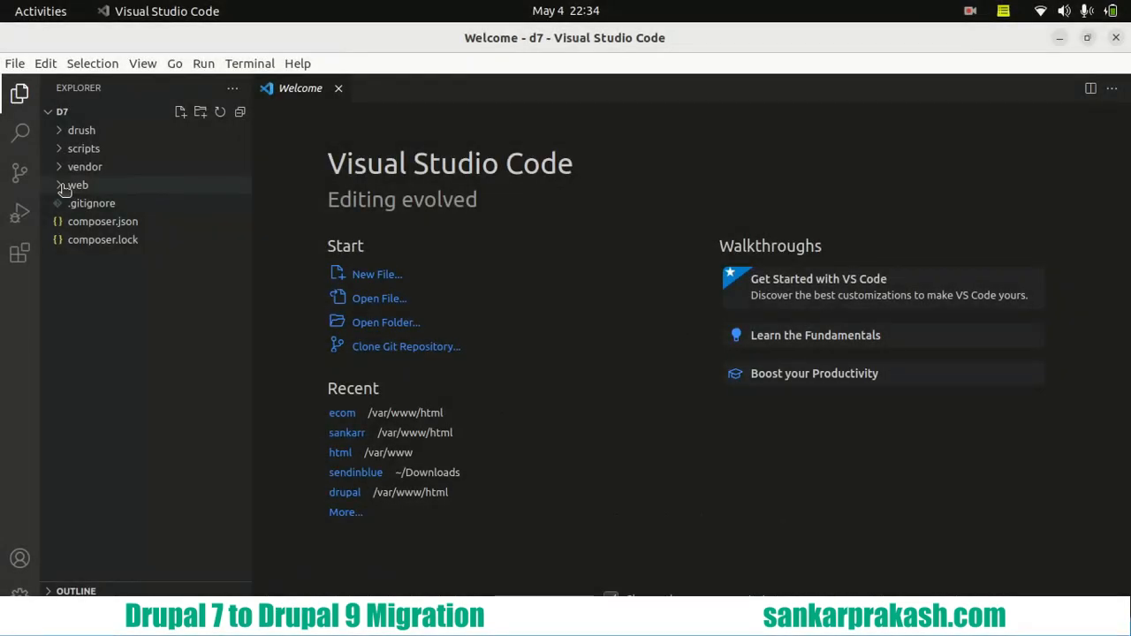
left_click(64, 187)
left_click(65, 243)
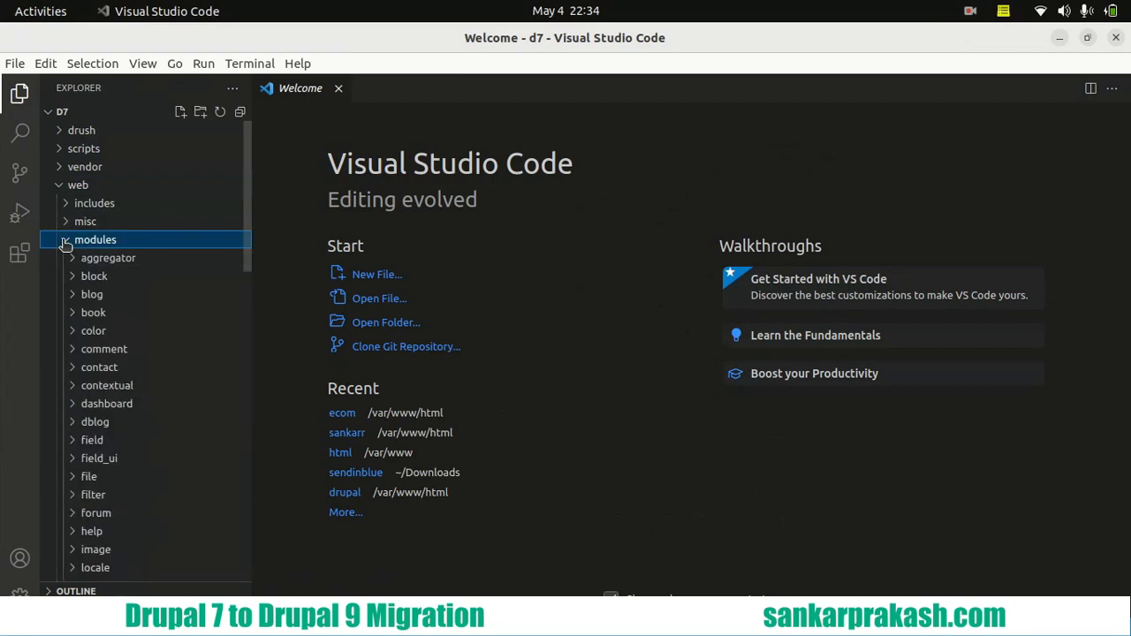
left_click(66, 242)
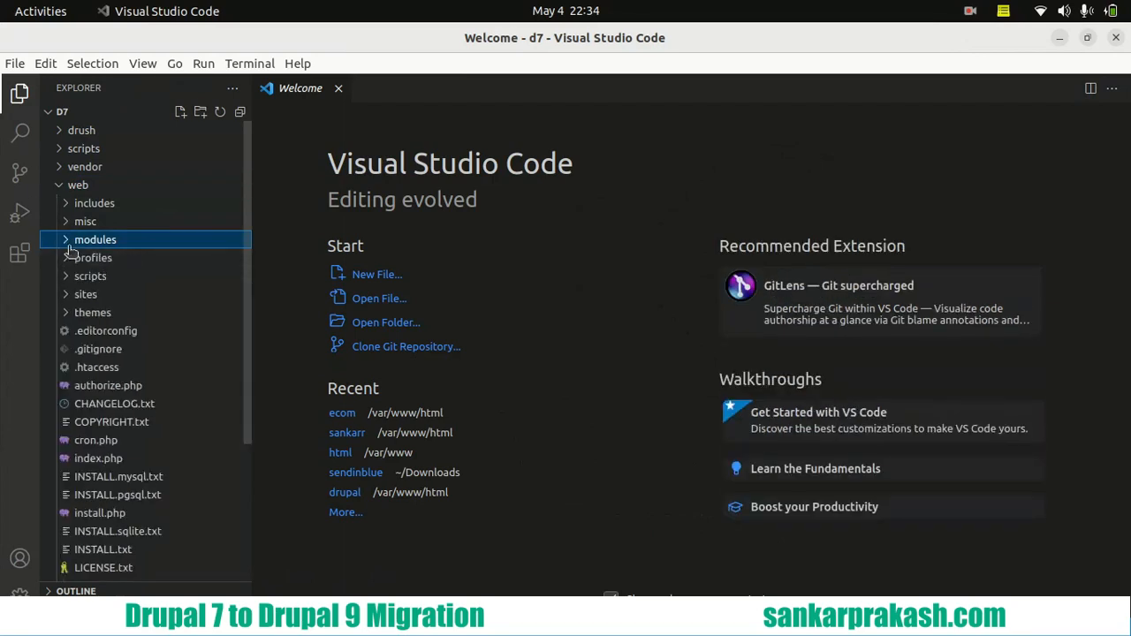
- Expand sites/all/modules/contrib in the d7 project and review the site's contributed modules
left_click(68, 298)
left_click(73, 314)
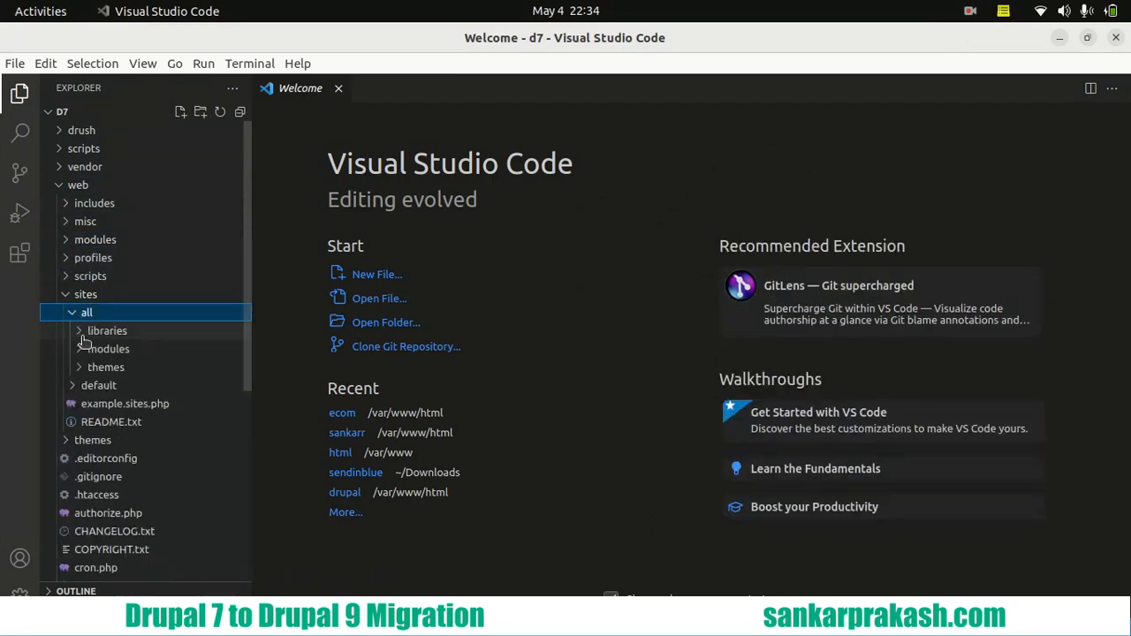
left_click(84, 349)
left_click(89, 369)
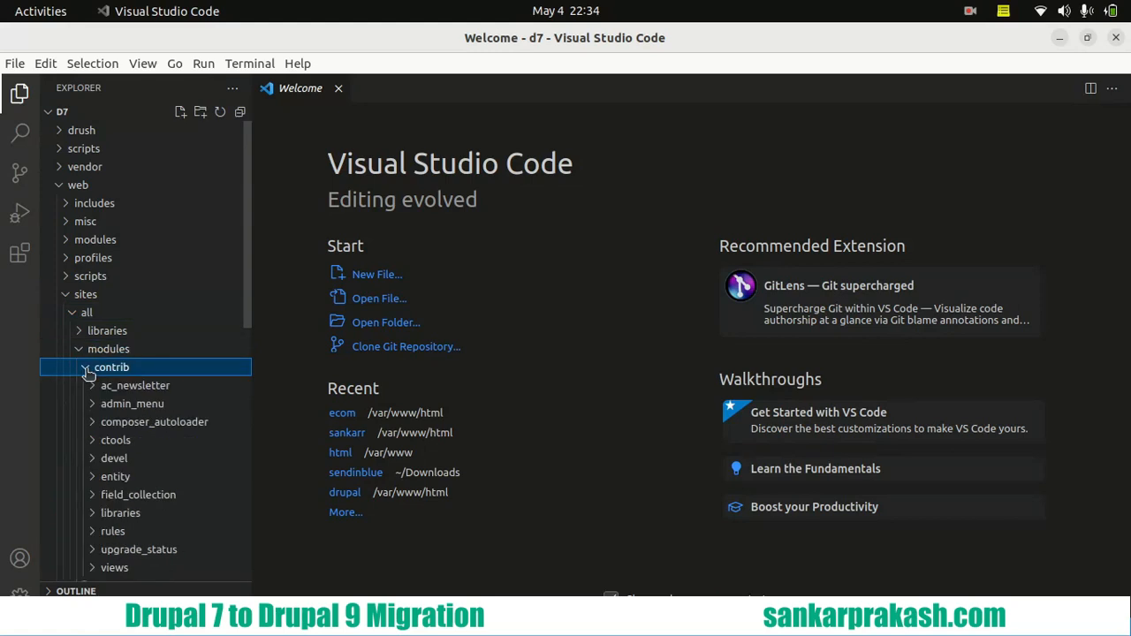
left_click(86, 368)
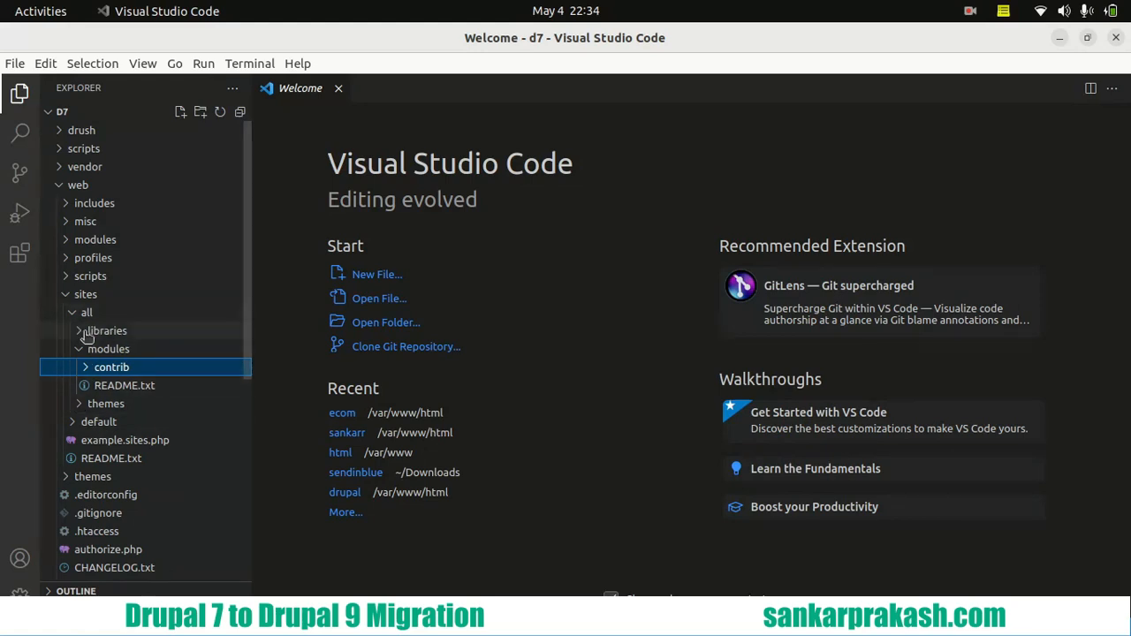
left_click(89, 368)
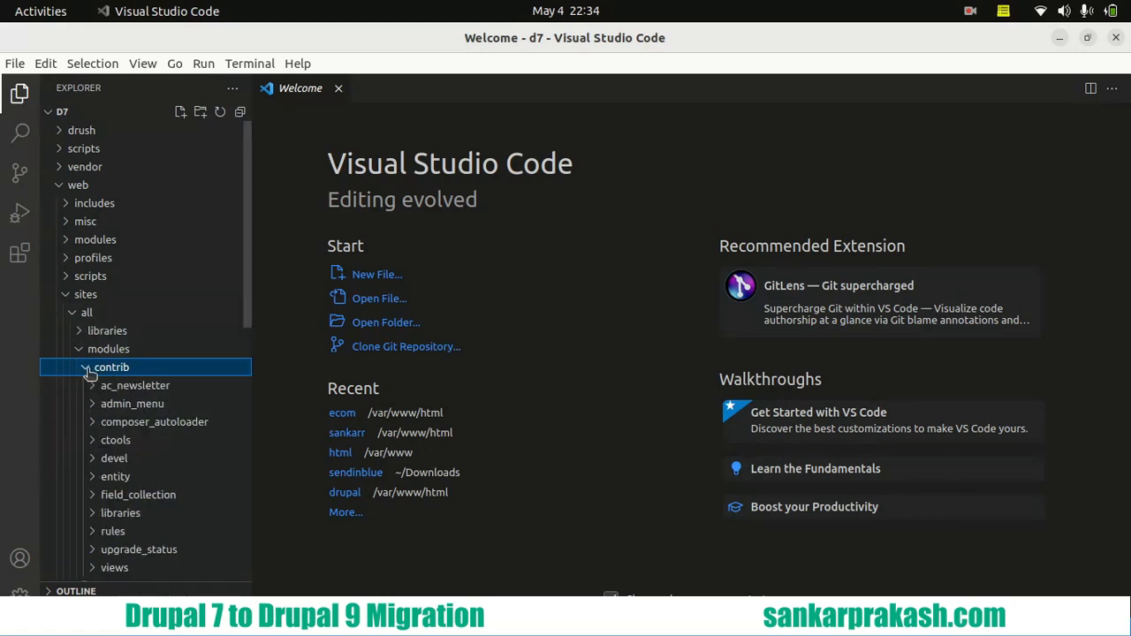
scroll(176, 342, "down", 2)
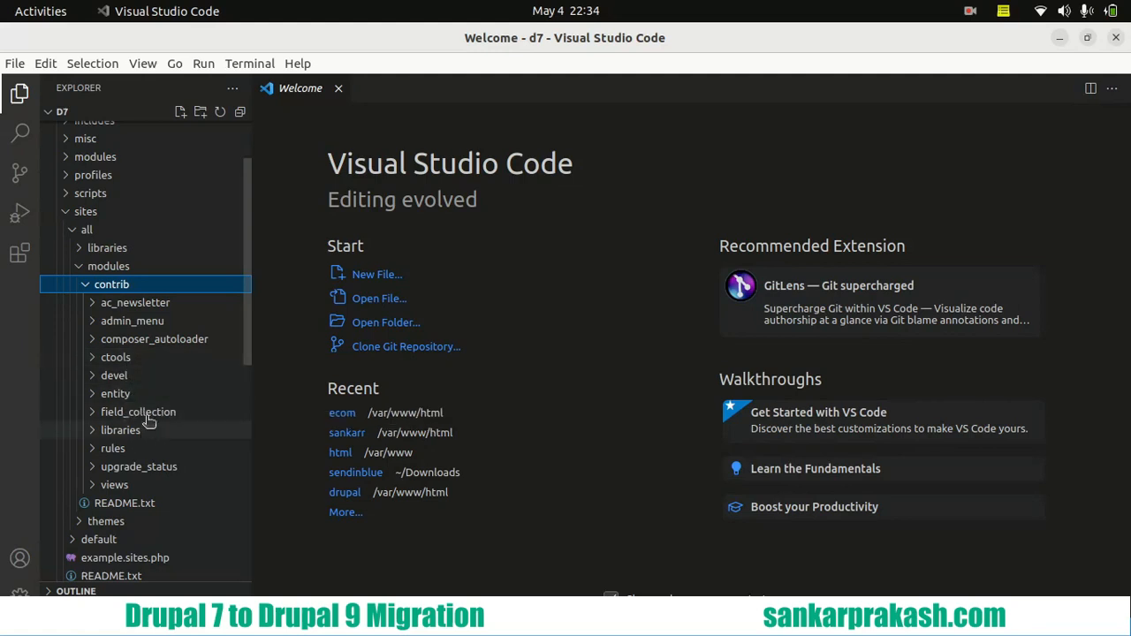
- Switch back to Chrome and reload the d7.localhost status report to recheck the Drupal version
mouse_move(2, 58)
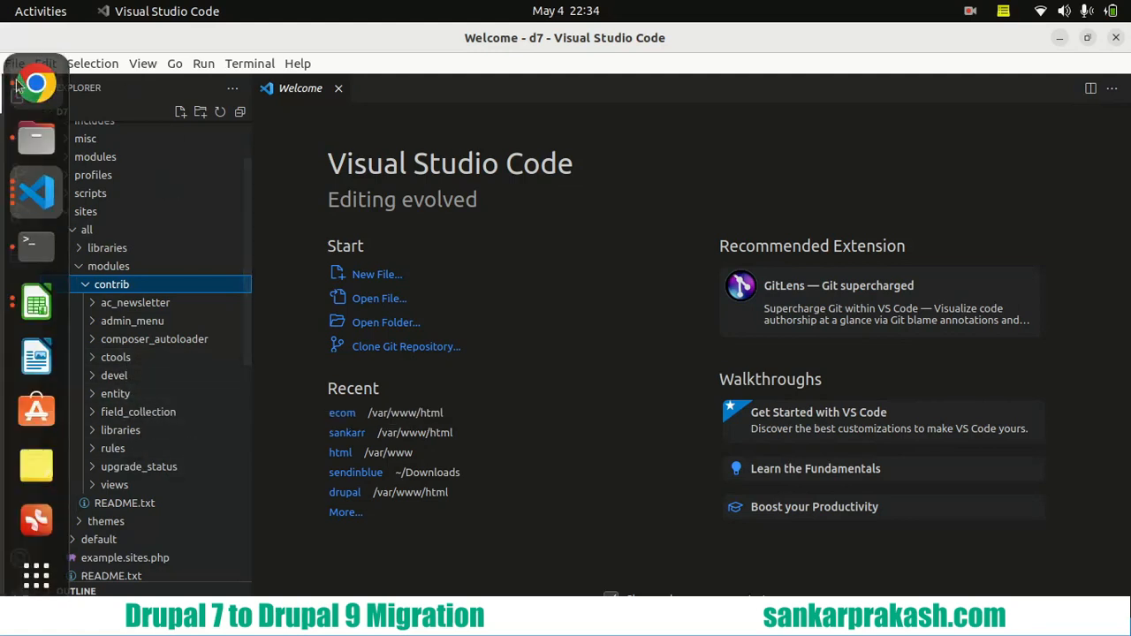
left_click(32, 303)
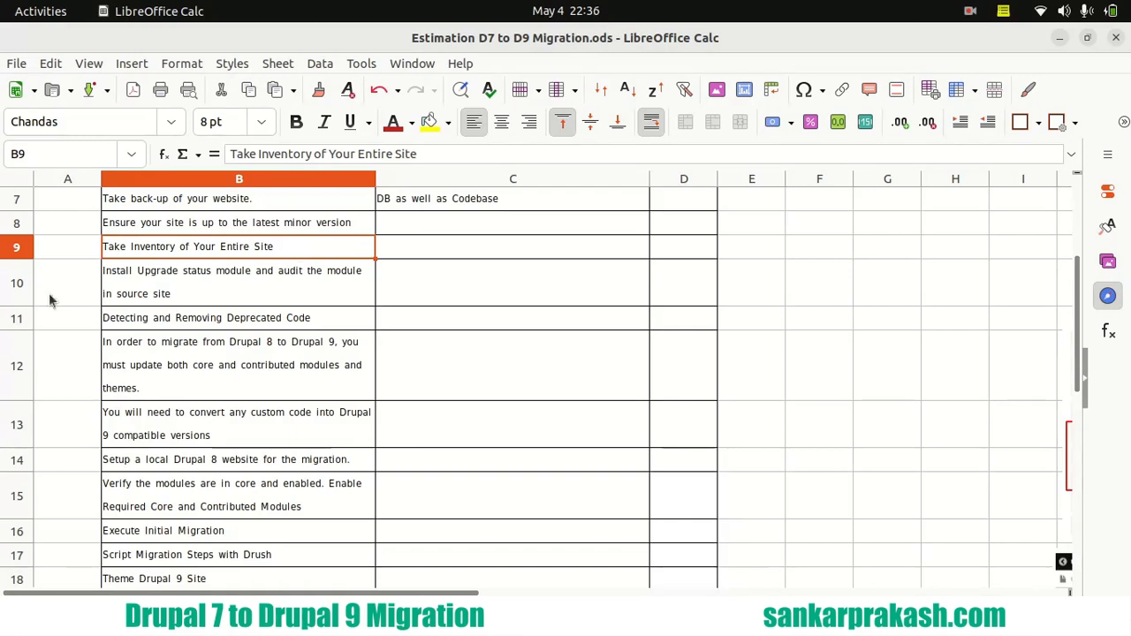
mouse_move(27, 132)
left_click(36, 84)
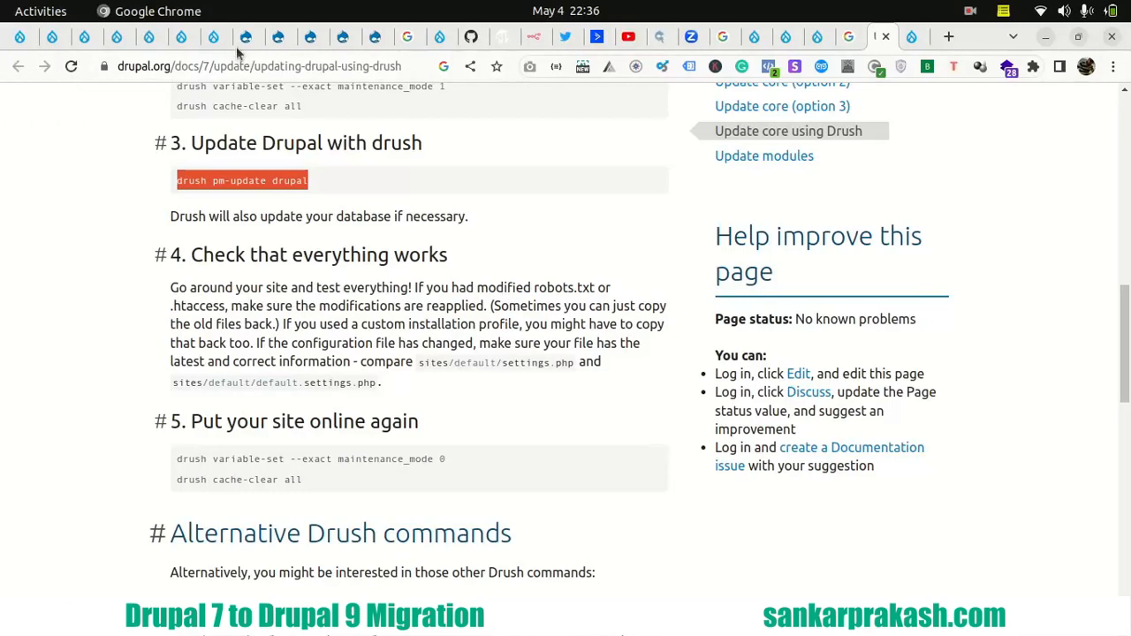
left_click(274, 38)
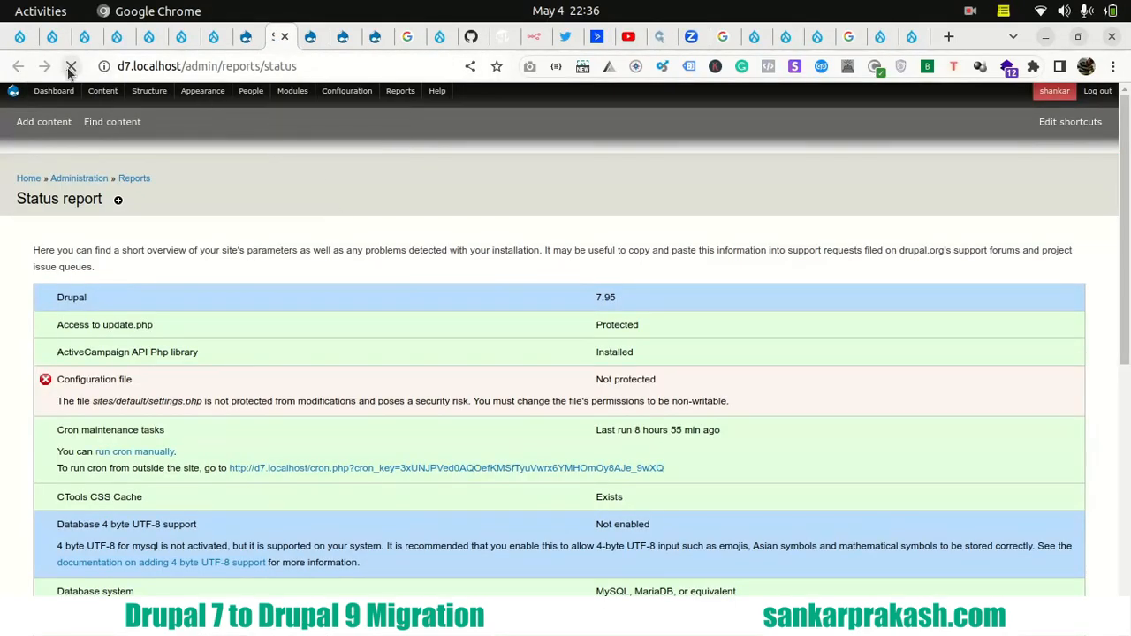
left_click(71, 68)
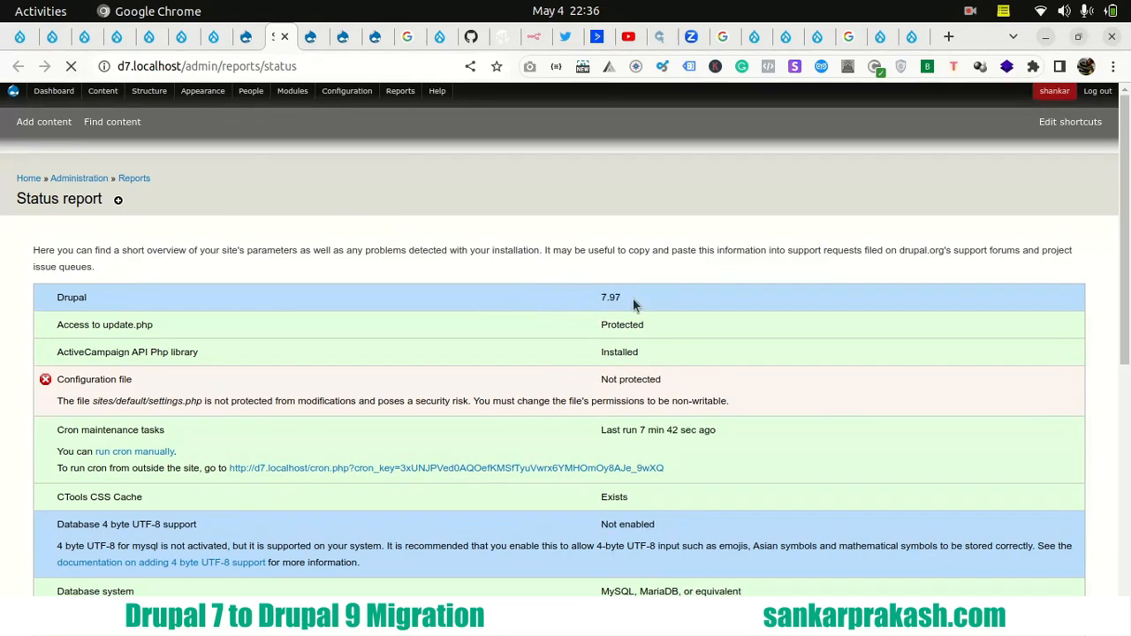
- Check the Drupal version in the status report, and reload the d7.localhost Modules page
left_click_drag(600, 299, 622, 302)
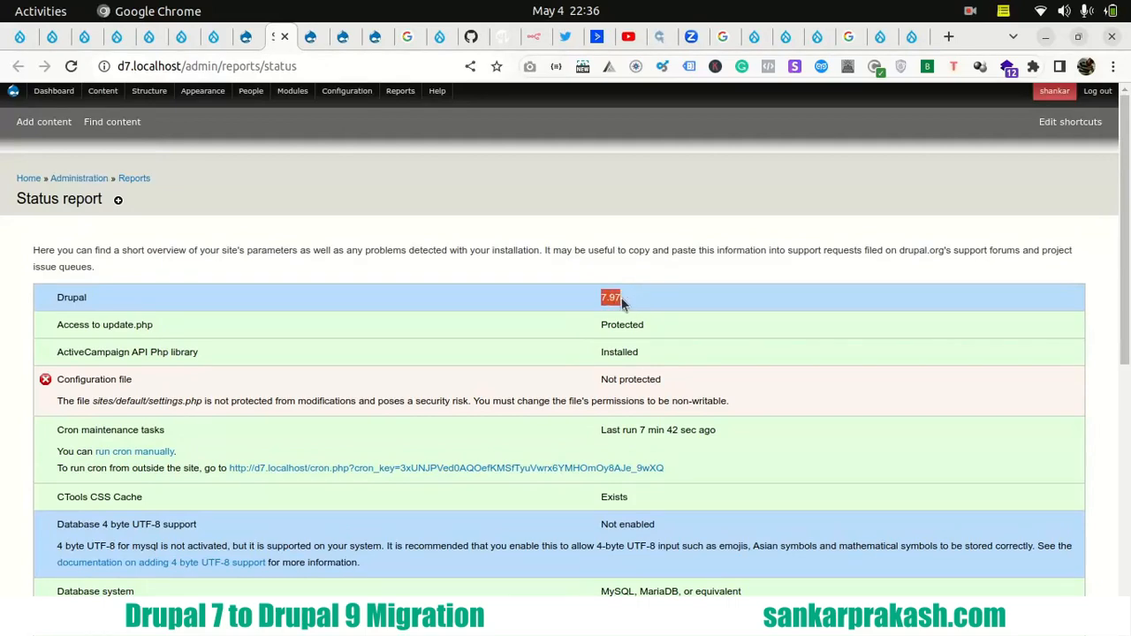
left_click(316, 41)
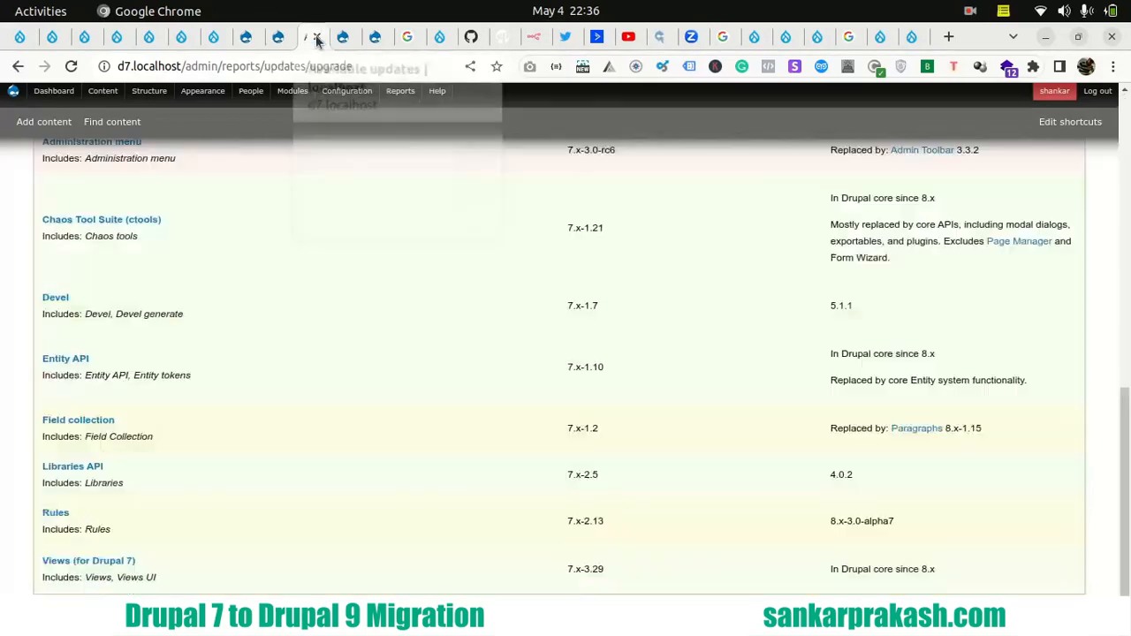
left_click(345, 44)
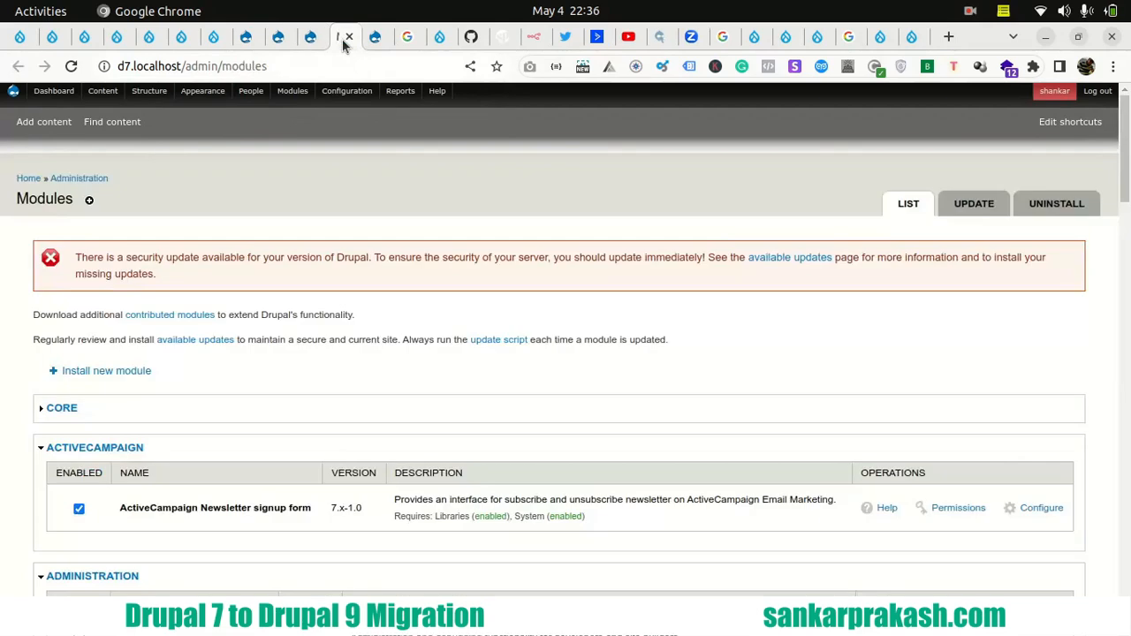
left_click(72, 68)
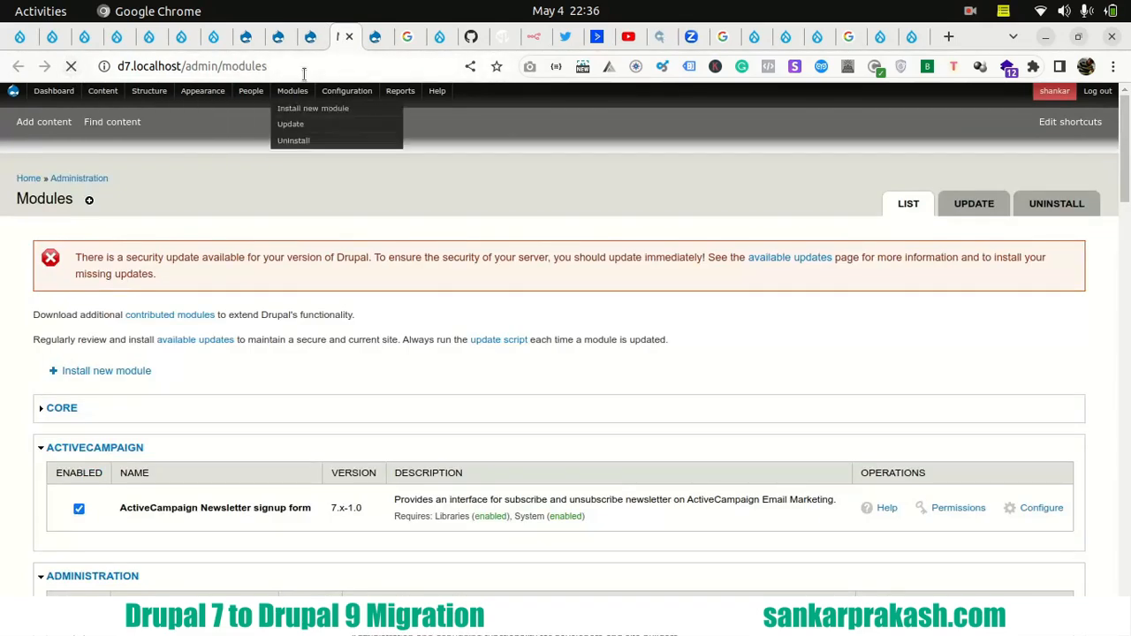
- Collapse the Core group on the Modules page and look through the contributed modules for Upgrade Status
left_click(62, 392)
scroll(37, 362, "down", 10)
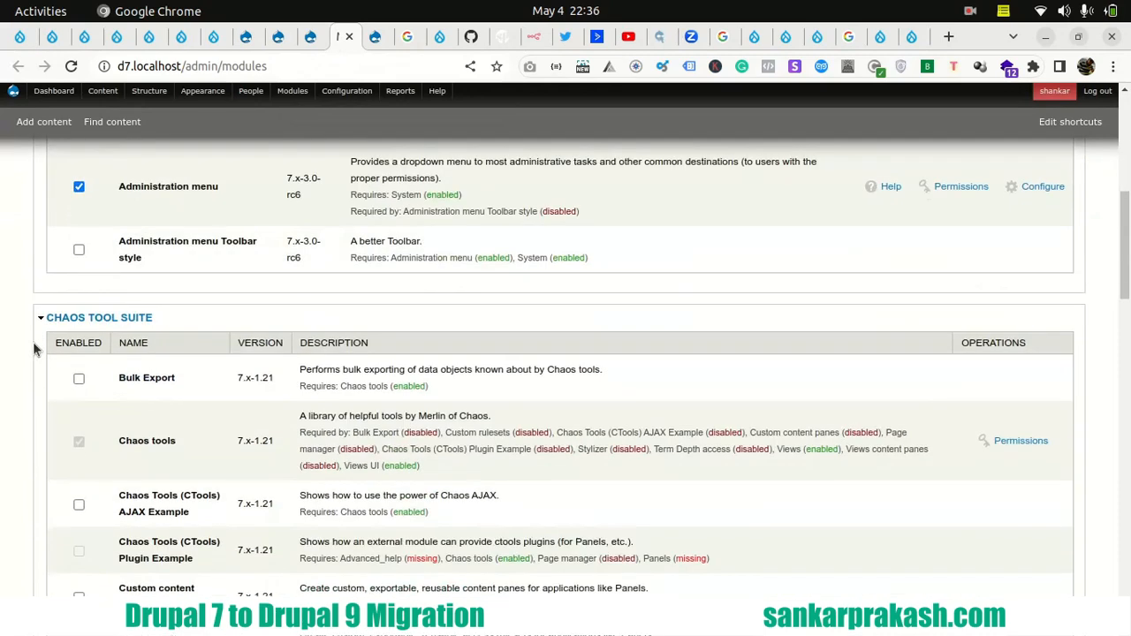
scroll(34, 350, "down", 9)
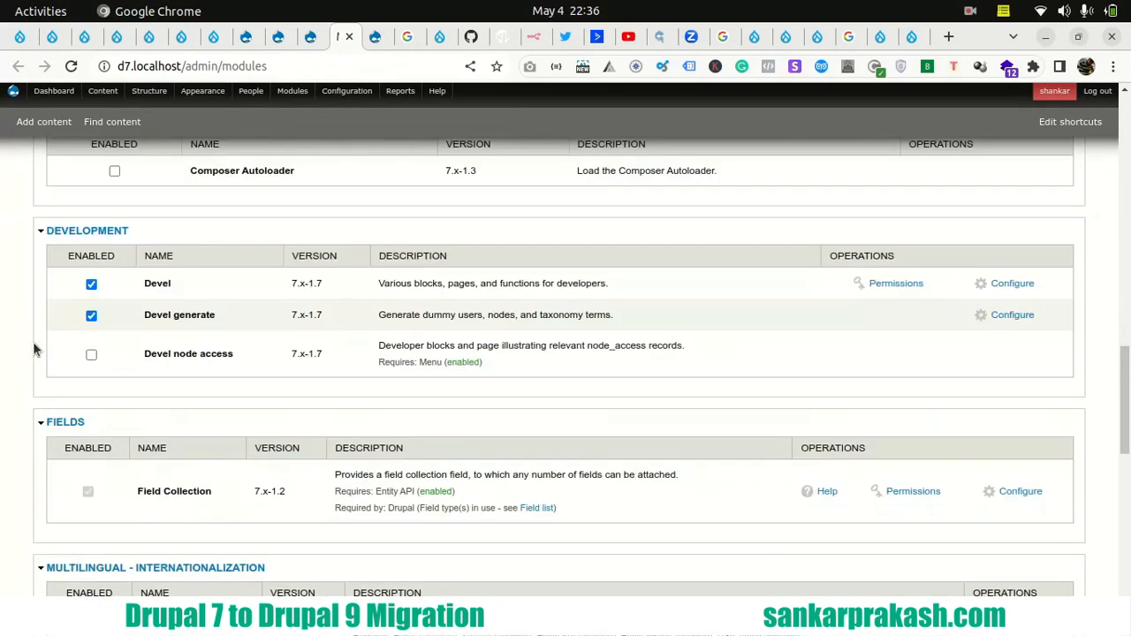
scroll(33, 350, "down", 12)
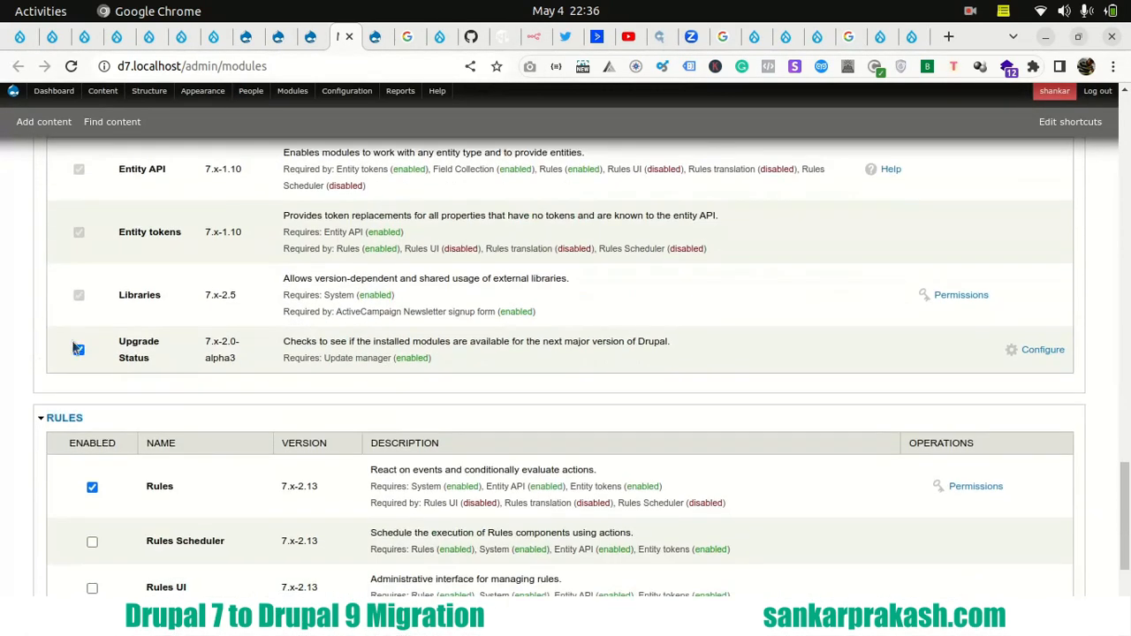
left_click_drag(118, 342, 154, 360)
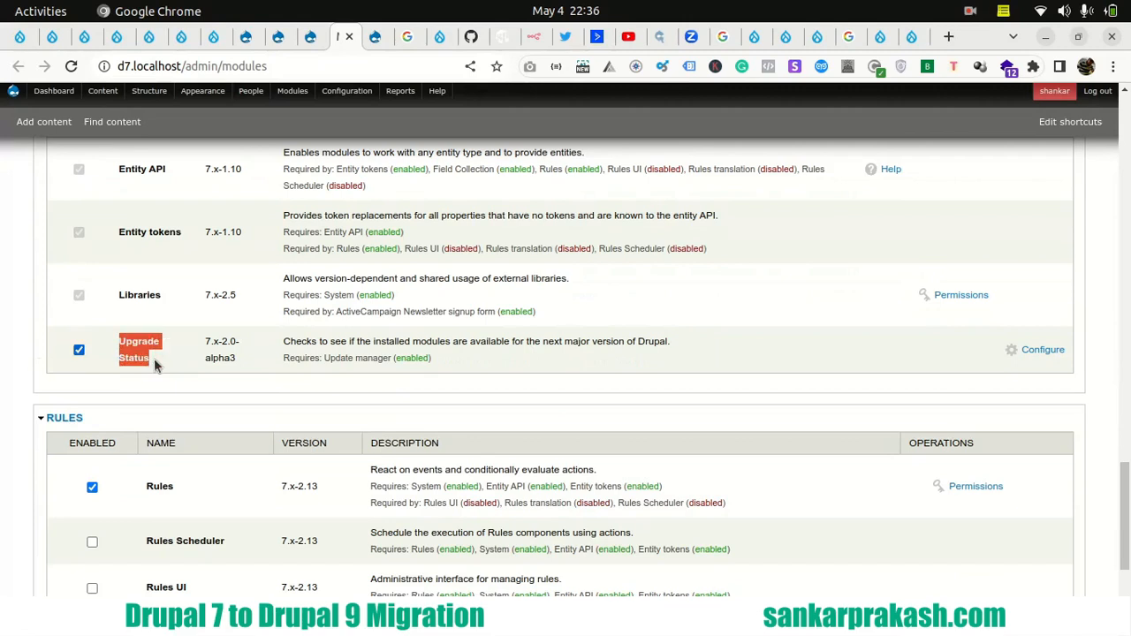
left_click(27, 329)
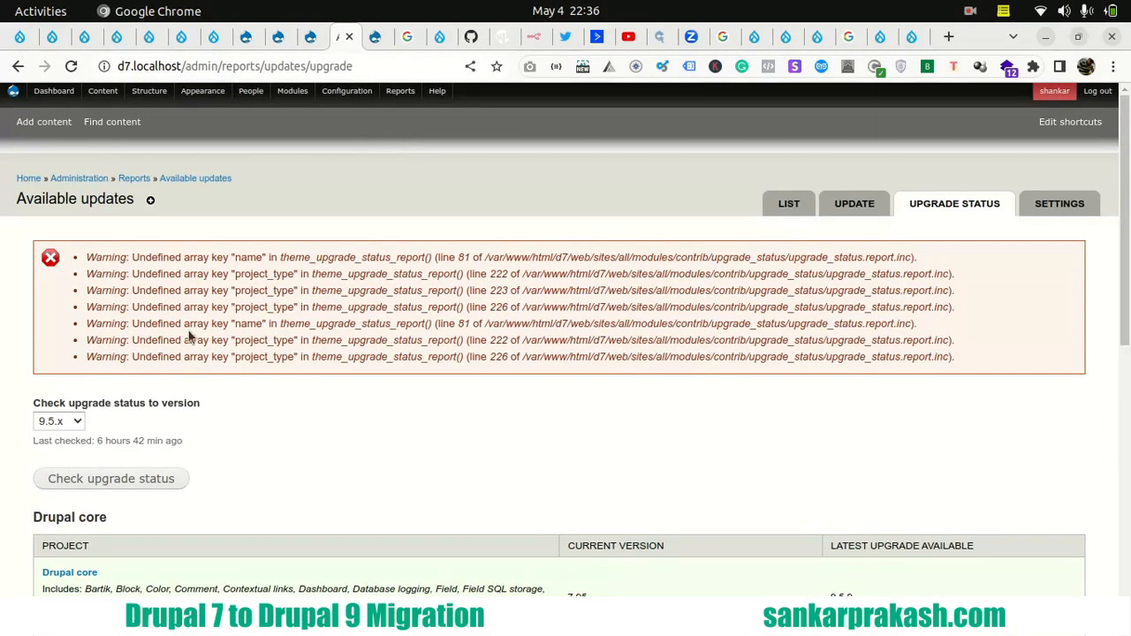
- Run the upgrade status check against version 9.5.x on the site's Available updates page
scroll(101, 358, "down", 3)
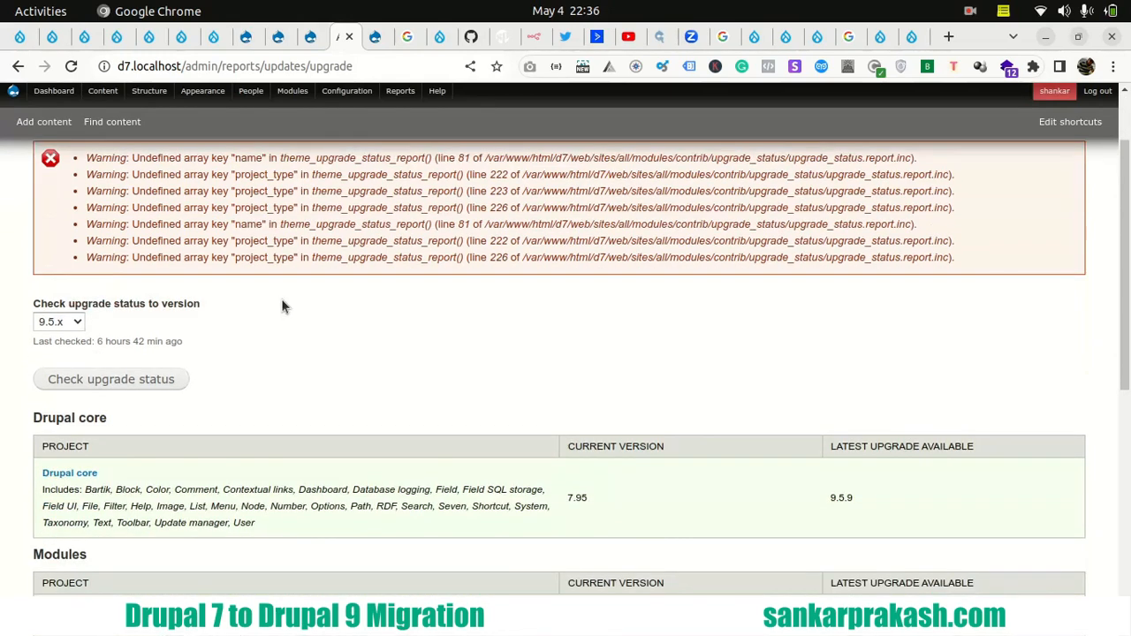
scroll(281, 306, "down", 3)
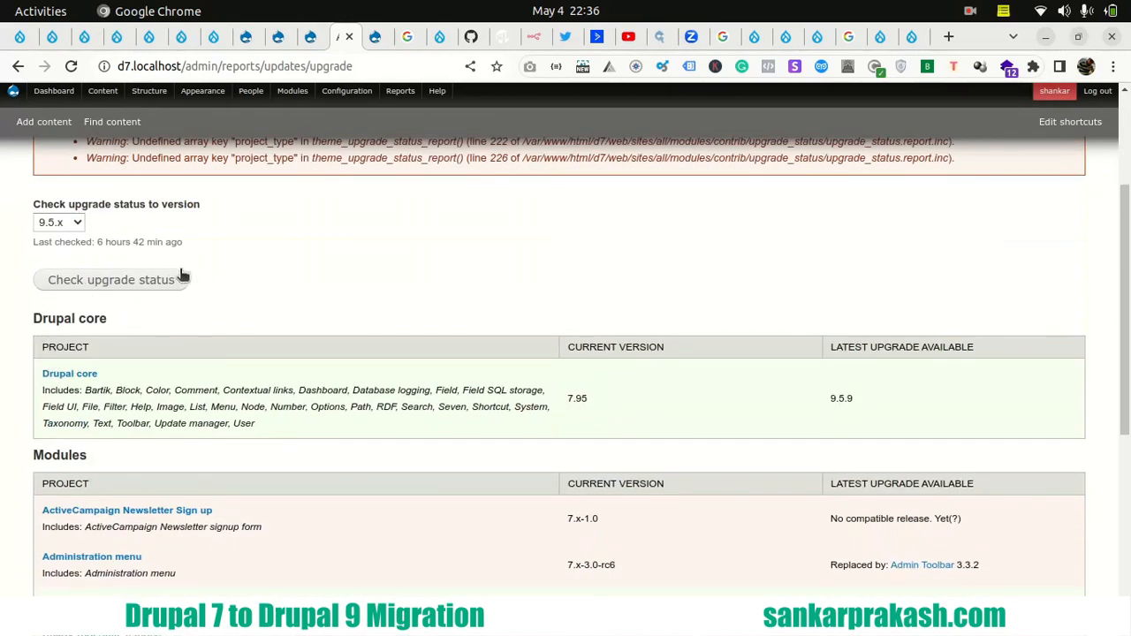
scroll(514, 293, "down", 6)
scroll(393, 351, "up", 3)
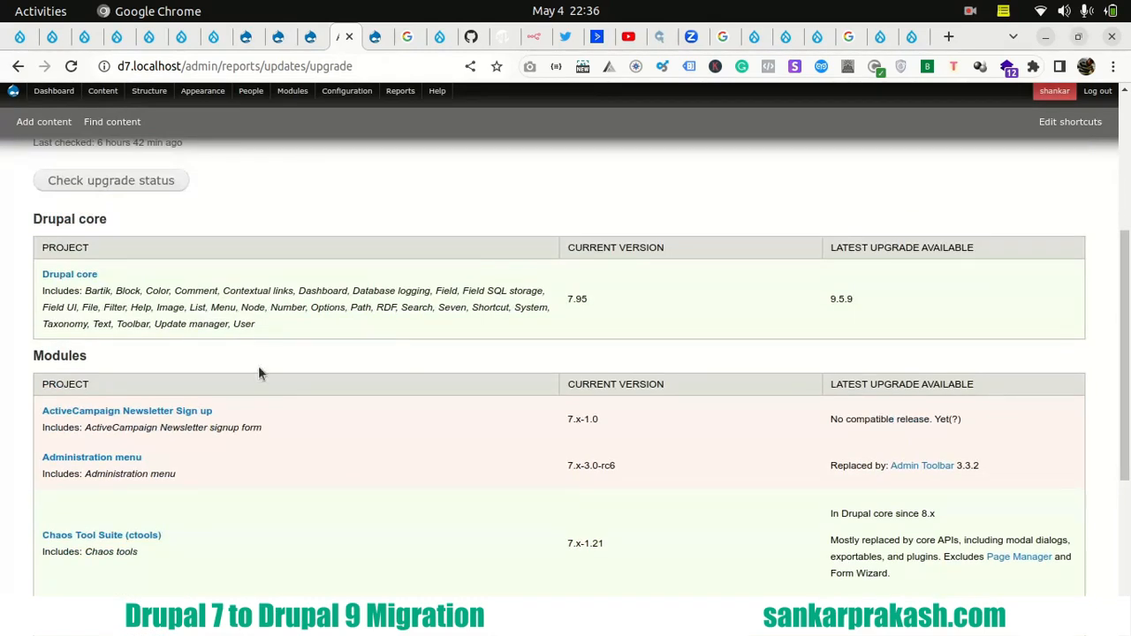
left_click(119, 183)
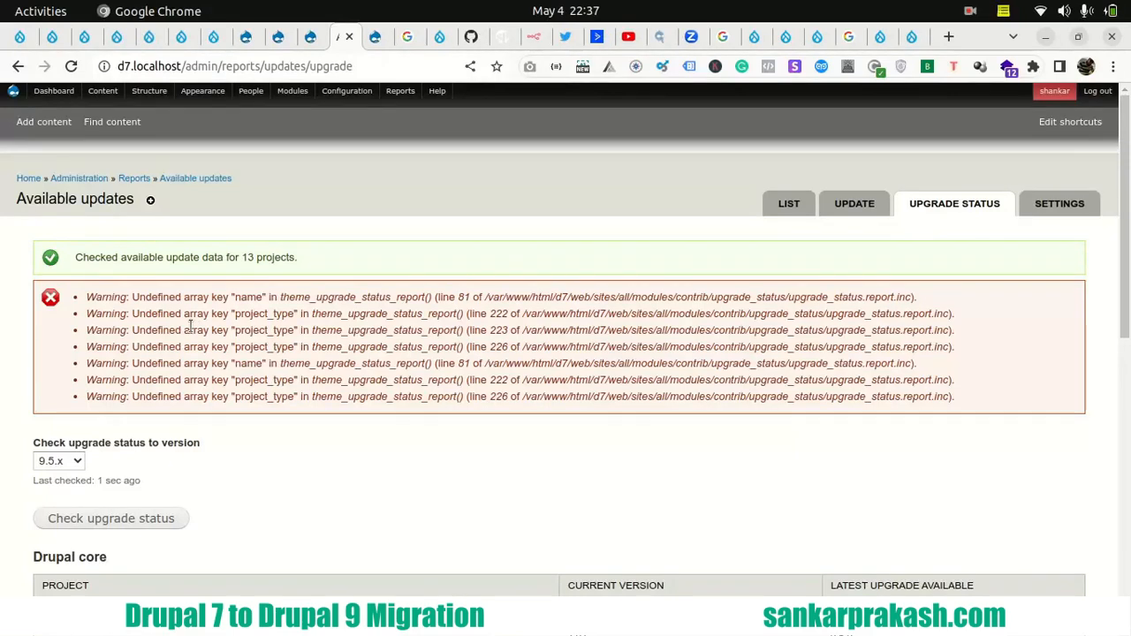
- View the available target versions for the upgrade check and keep 9.5.x selected
left_click(79, 460)
left_click(232, 431)
left_click(74, 462)
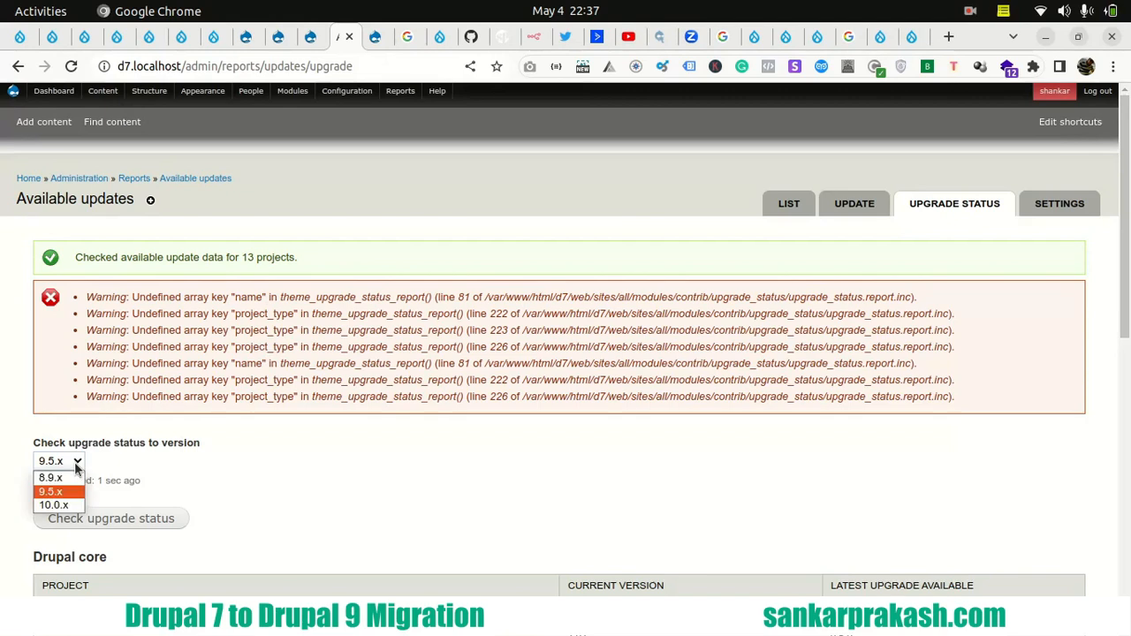
left_click(125, 488)
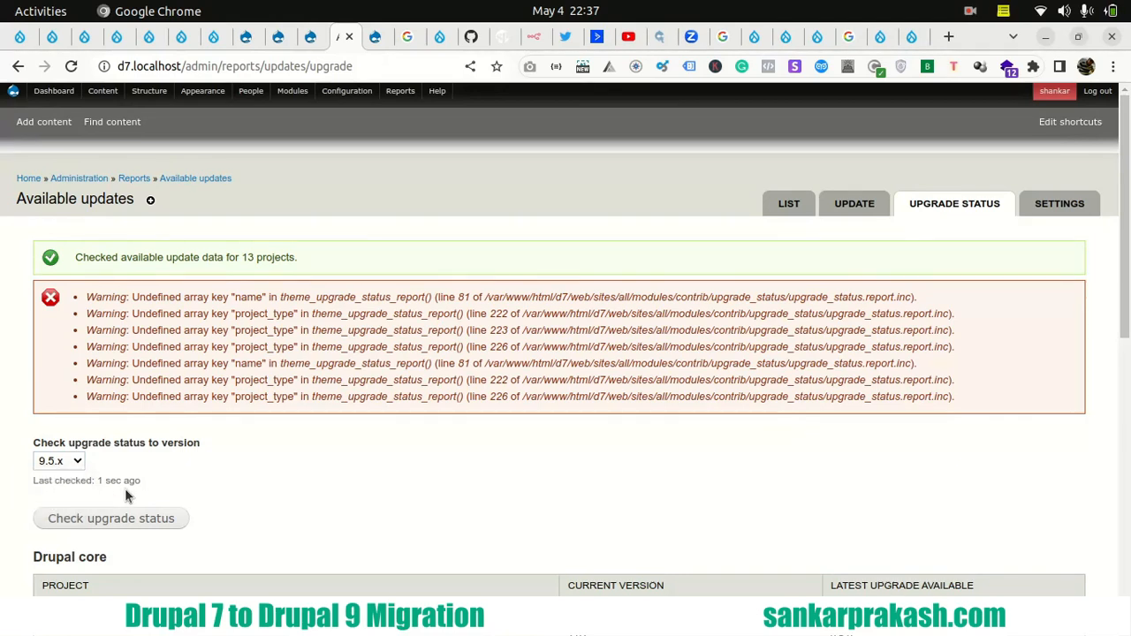
- Review the Drupal core entry in the upgrade report, comparing its included modules, current version and latest available upgrade
scroll(178, 354, "down", 4)
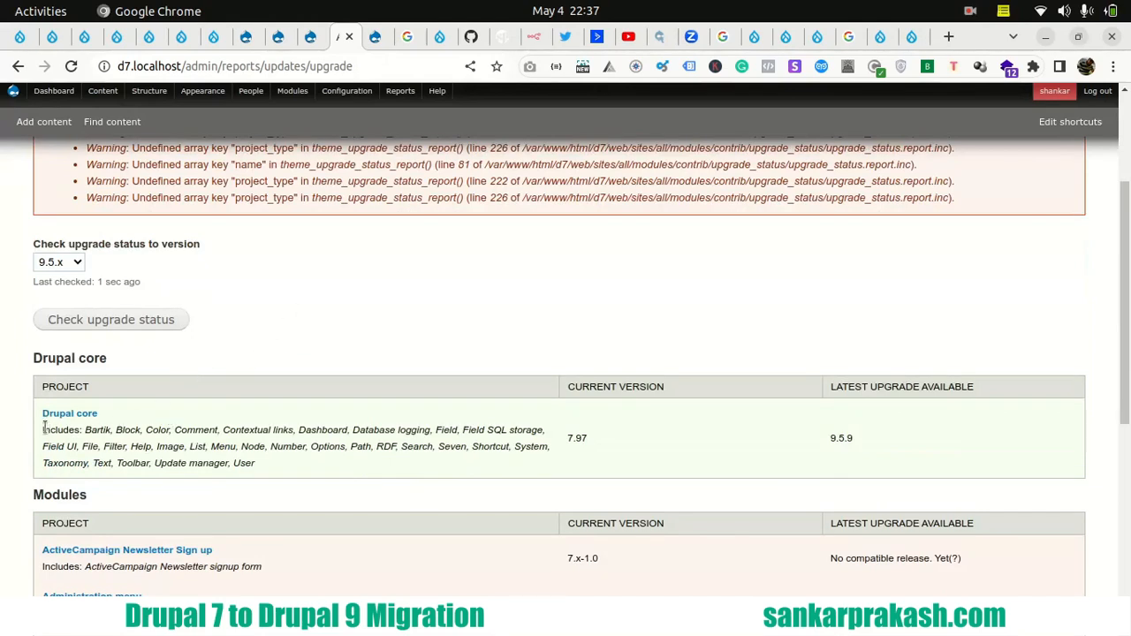
left_click_drag(41, 429, 492, 456)
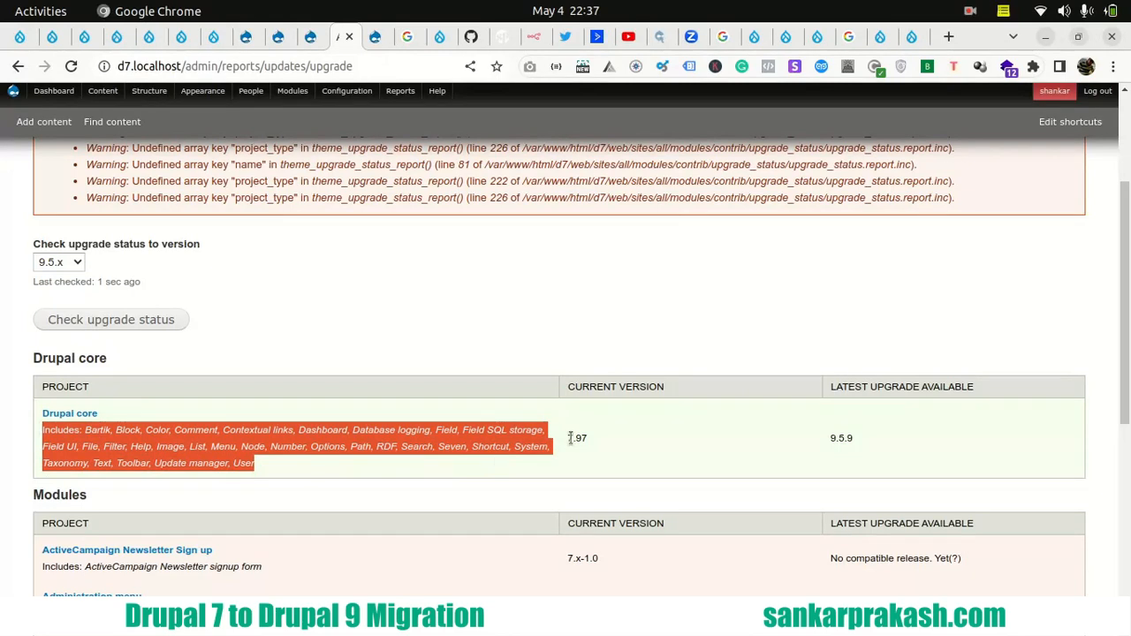
left_click_drag(570, 437, 590, 444)
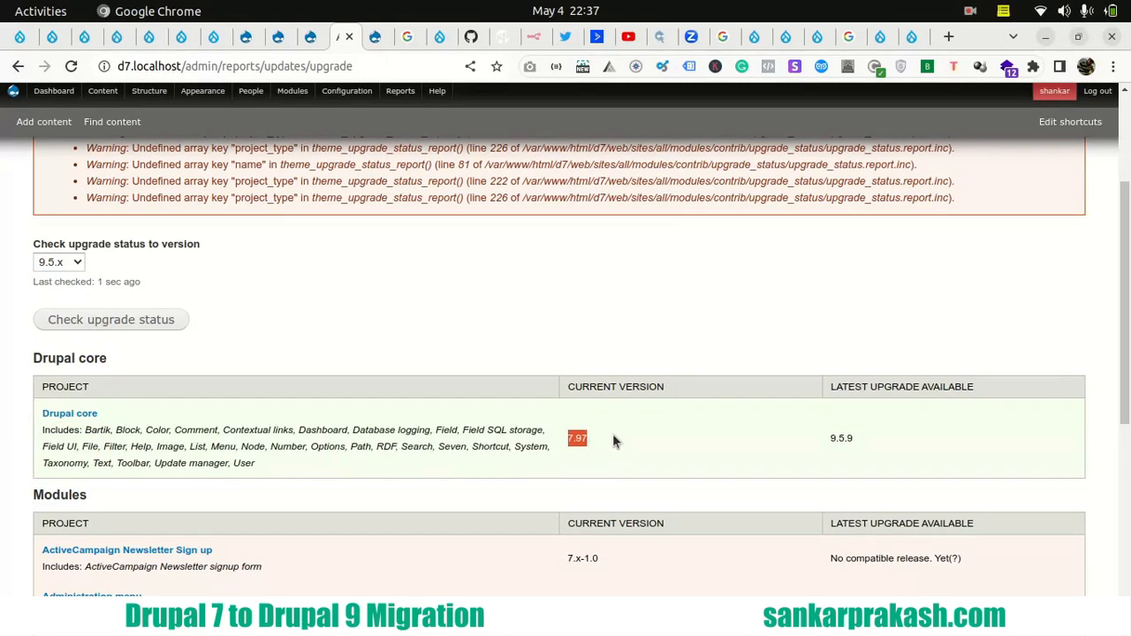
left_click_drag(831, 438, 856, 449)
- Examine the ActiveCampaign Newsletter Sign up entry in the upgrade report, including its current version and upgrade availability
scroll(440, 329, "down", 5)
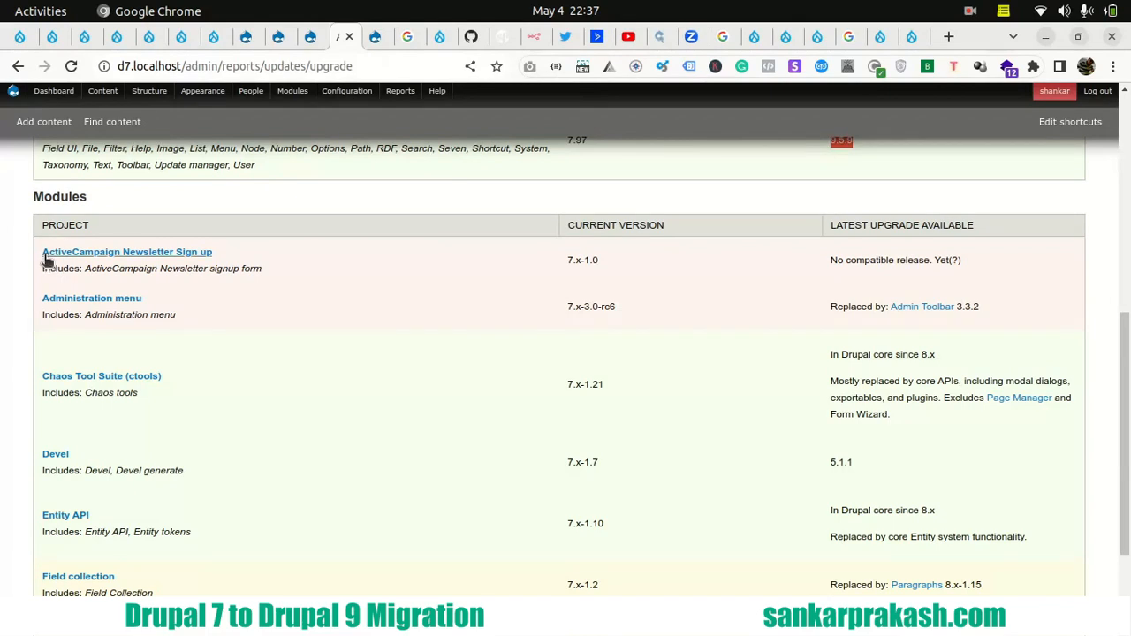
left_click_drag(224, 260, 44, 262)
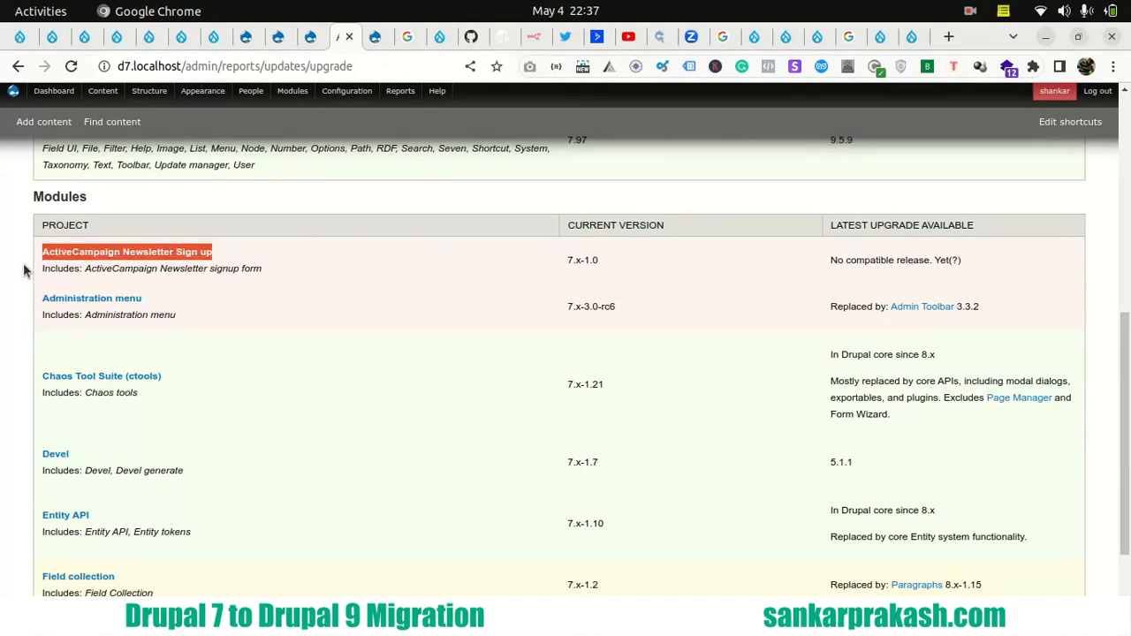
left_click_drag(568, 261, 603, 265)
left_click_drag(830, 260, 978, 265)
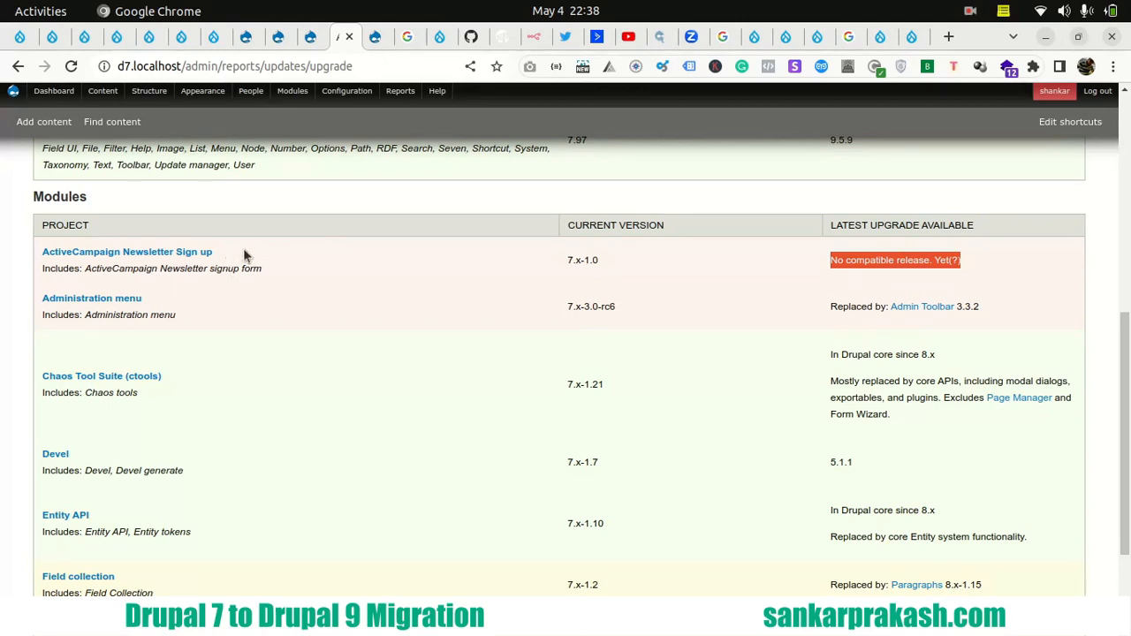
left_click(22, 285)
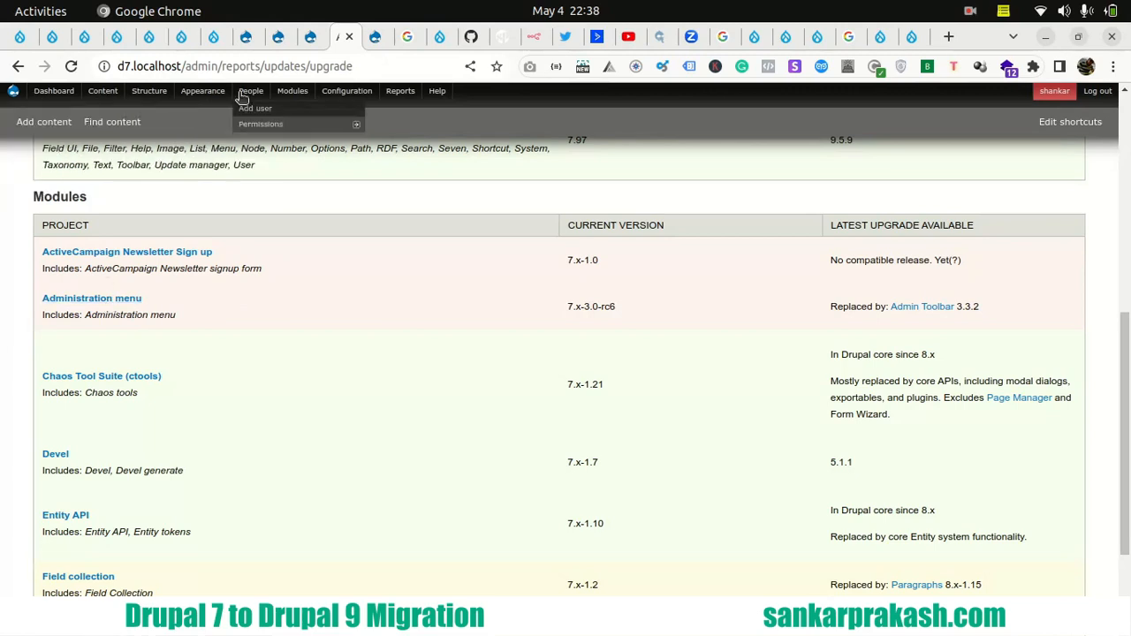
mouse_move(400, 96)
mouse_move(39, 97)
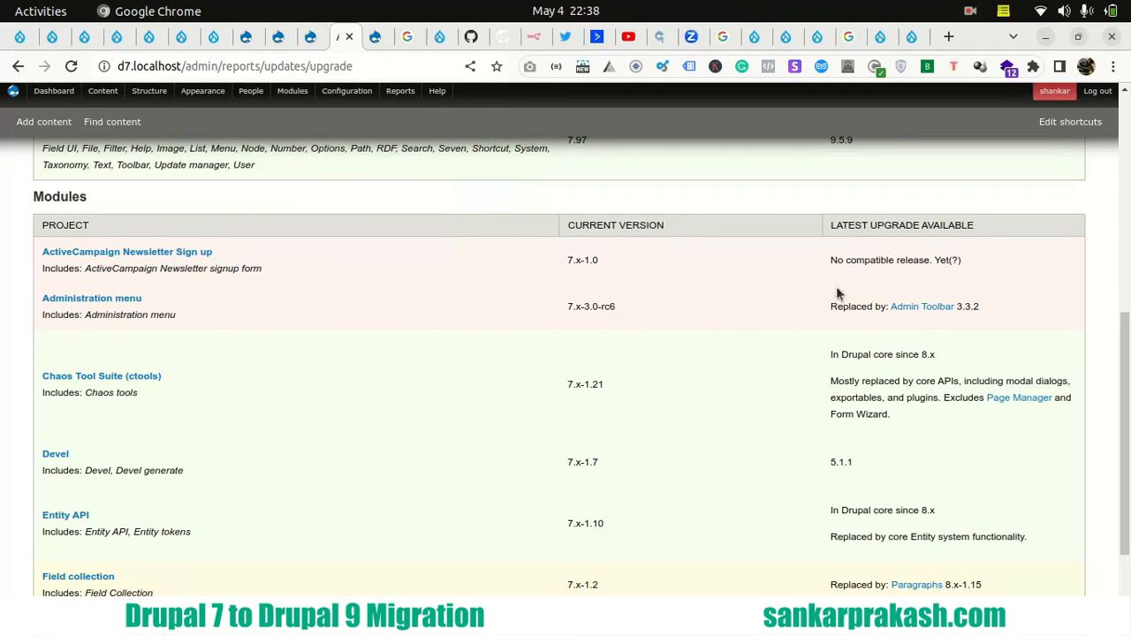
- Review the replacement or upgrade information for the Administration menu, Devel and Entity API modules
left_click_drag(832, 311, 885, 320)
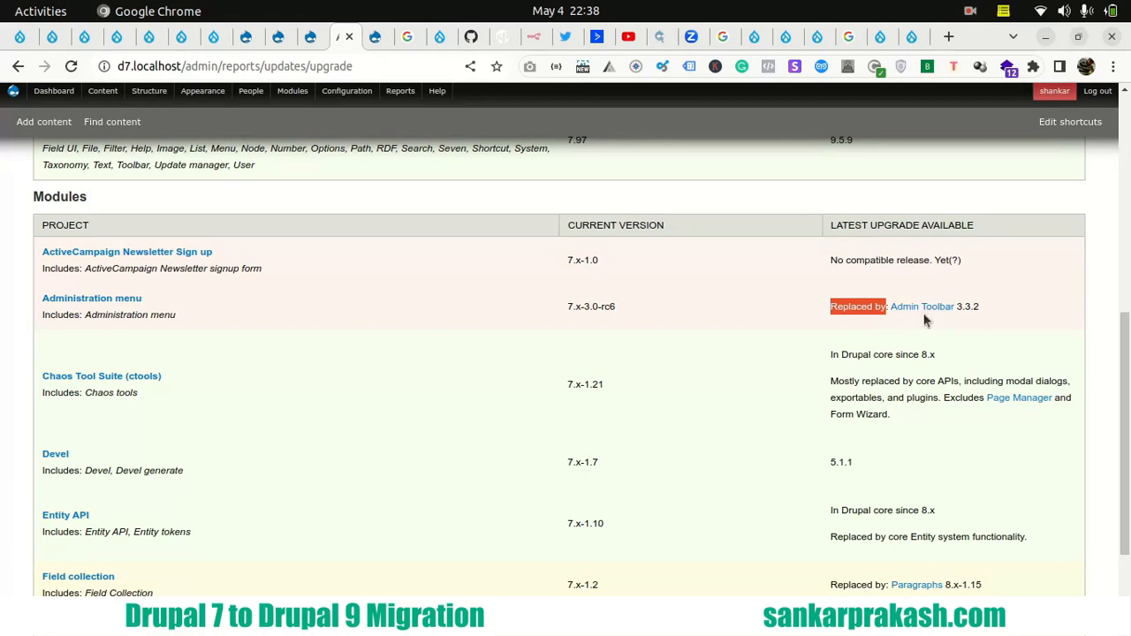
scroll(38, 356, "down", 3)
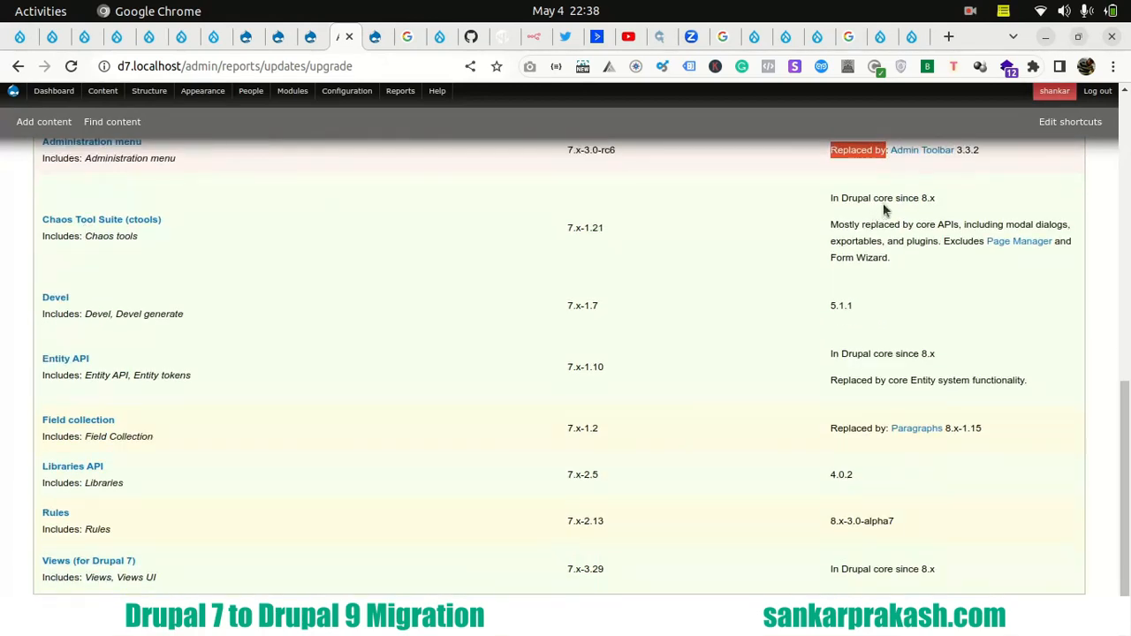
left_click_drag(831, 305, 856, 314)
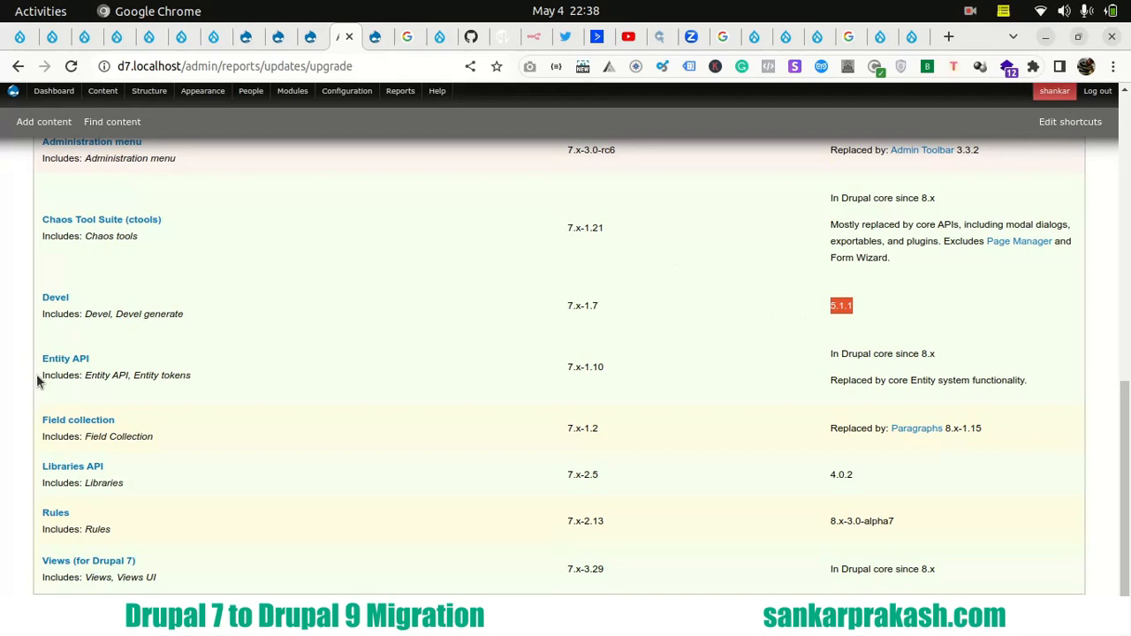
left_click_drag(41, 371, 185, 375)
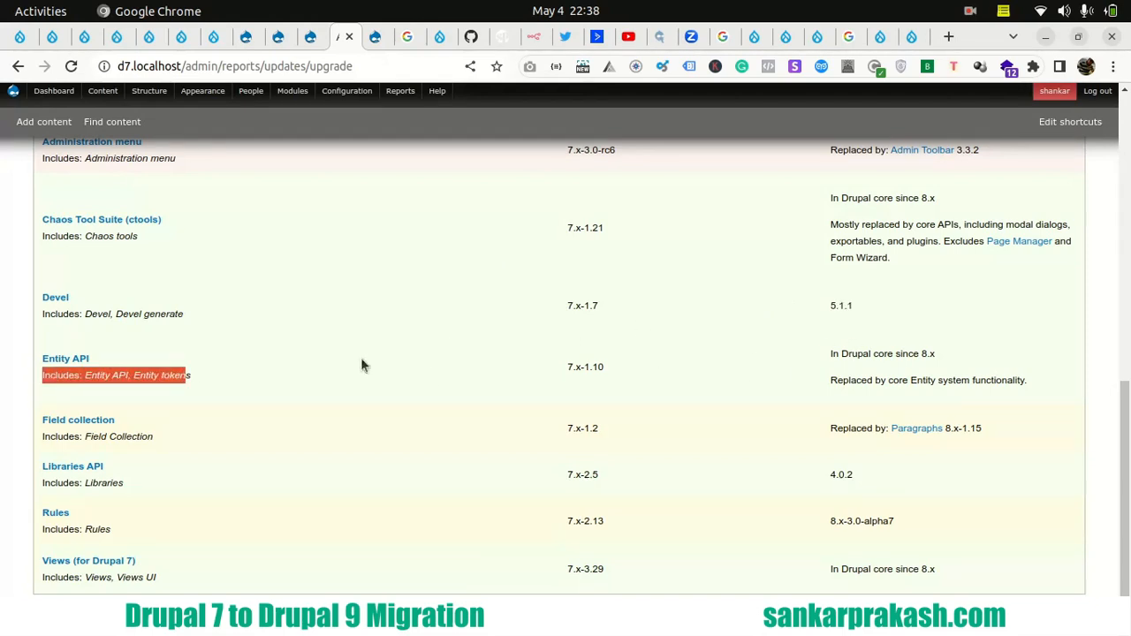
- Review the upgrade information for Field collection and Libraries API, and look over the rest of the report
left_click_drag(40, 421, 135, 420)
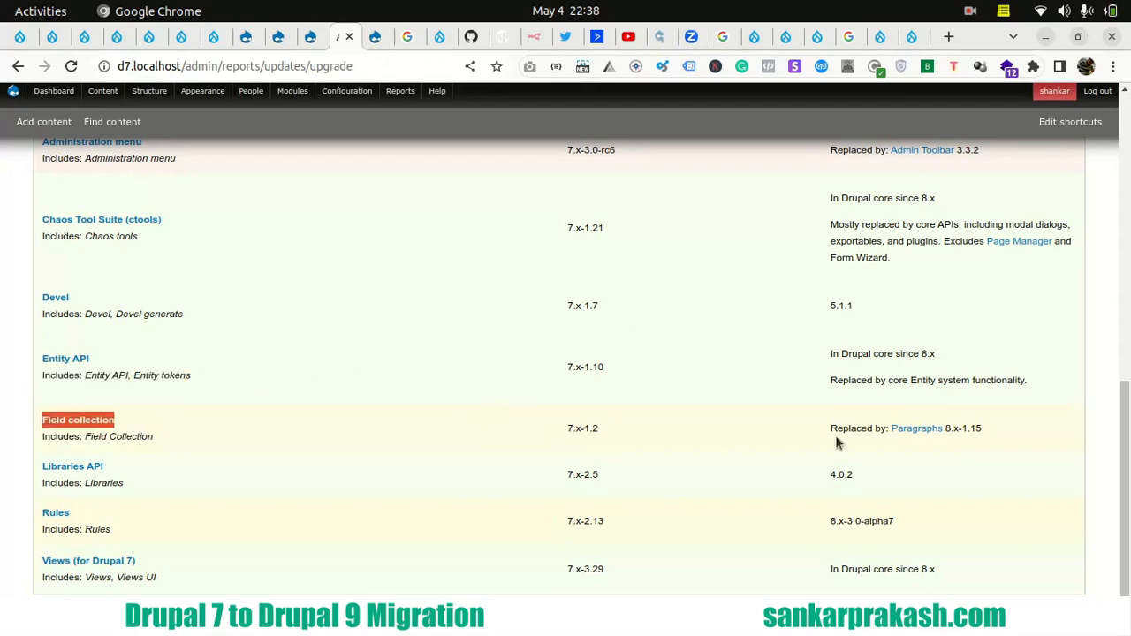
left_click_drag(832, 428, 889, 431)
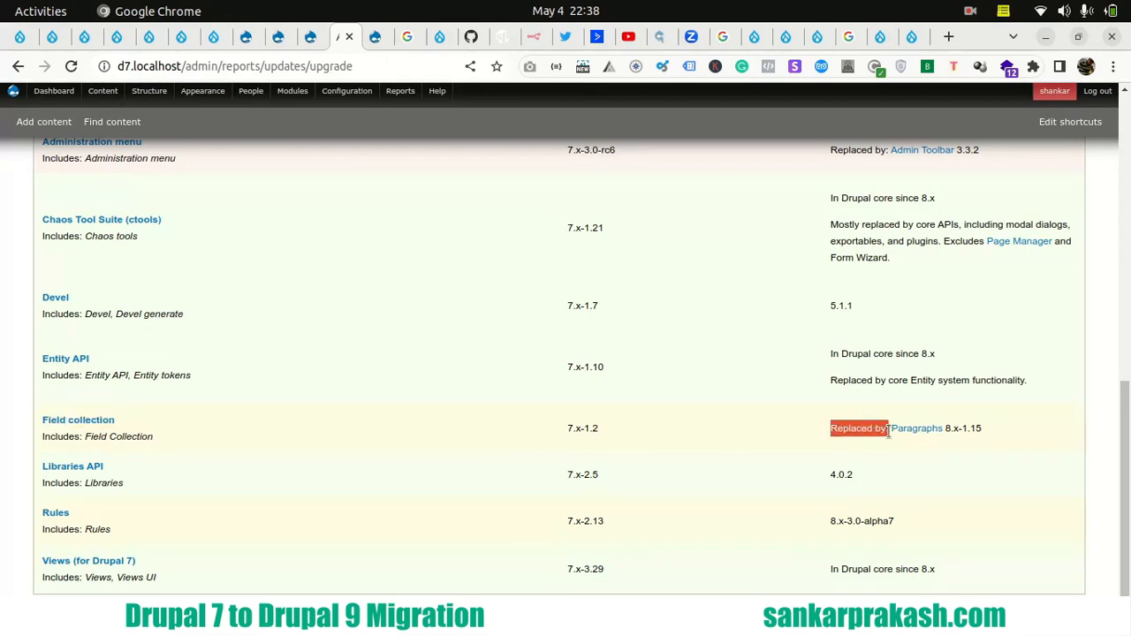
left_click(985, 430)
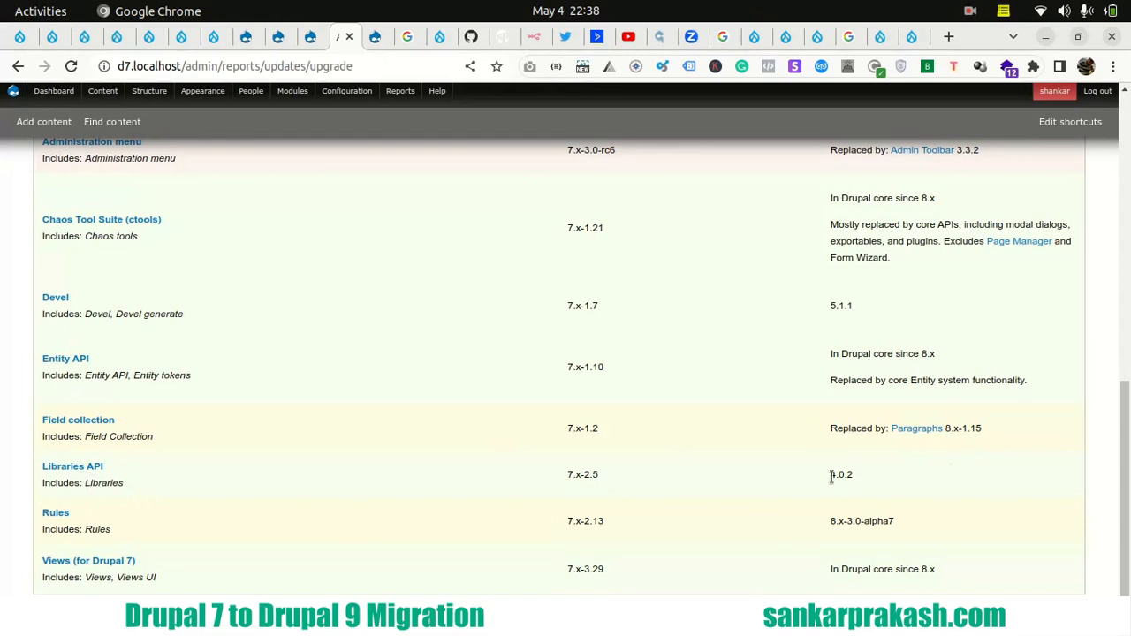
left_click_drag(831, 475, 853, 484)
scroll(250, 359, "up", 5)
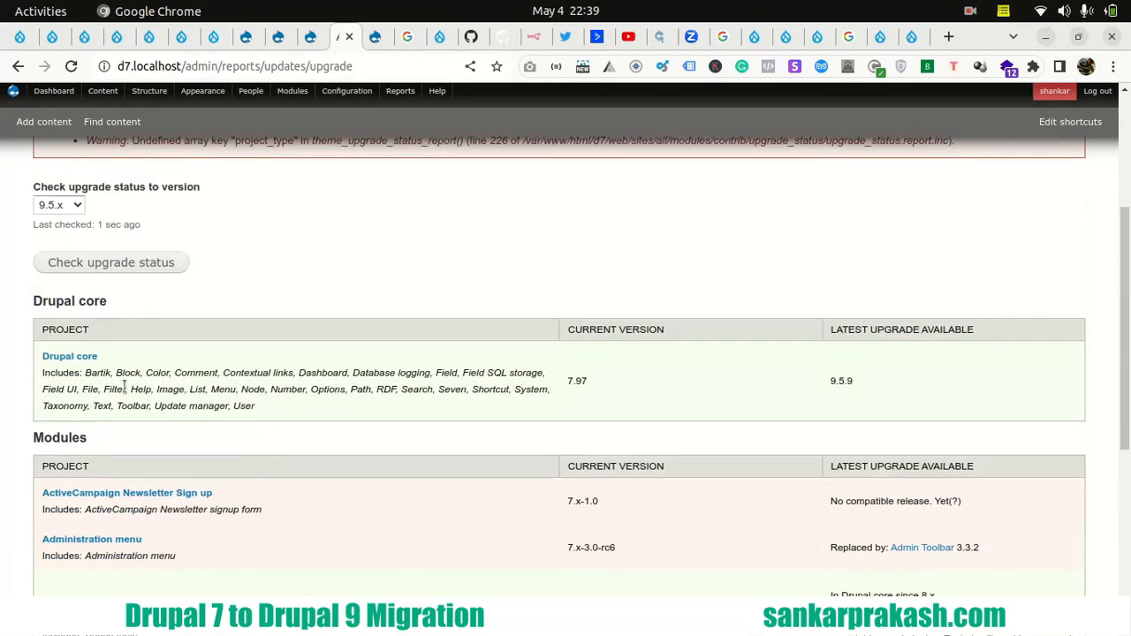
scroll(15, 281, "down", 4)
scroll(15, 281, "down", 1)
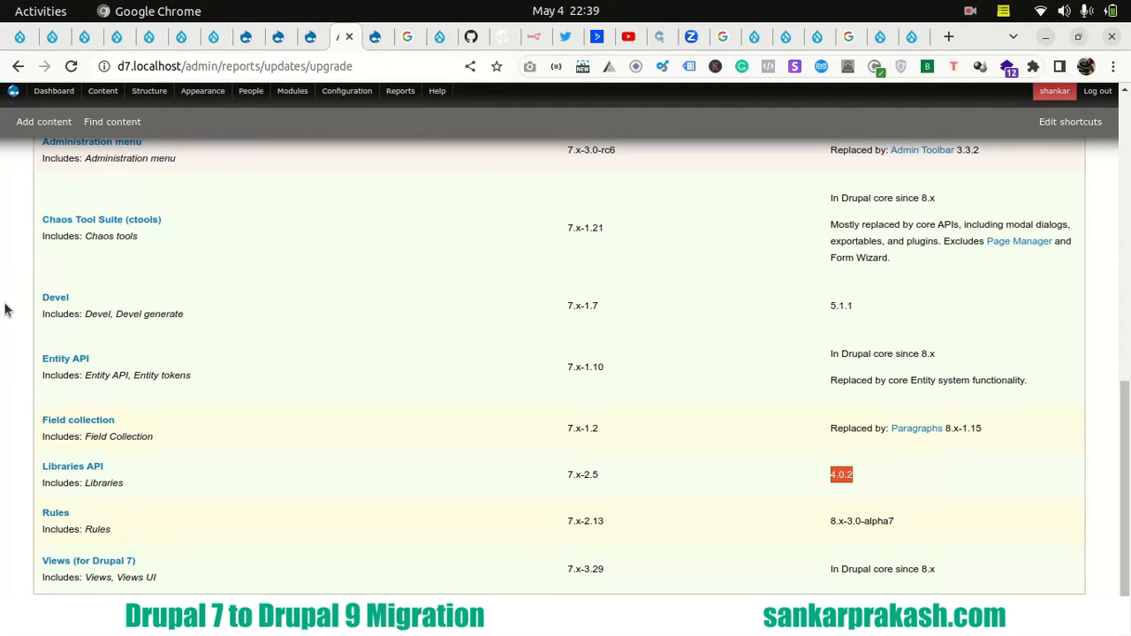
- Switch to the LibreOffice Calc checklist and go through the Upgrade status module audit row and the deprecated code row
mouse_move(2, 309)
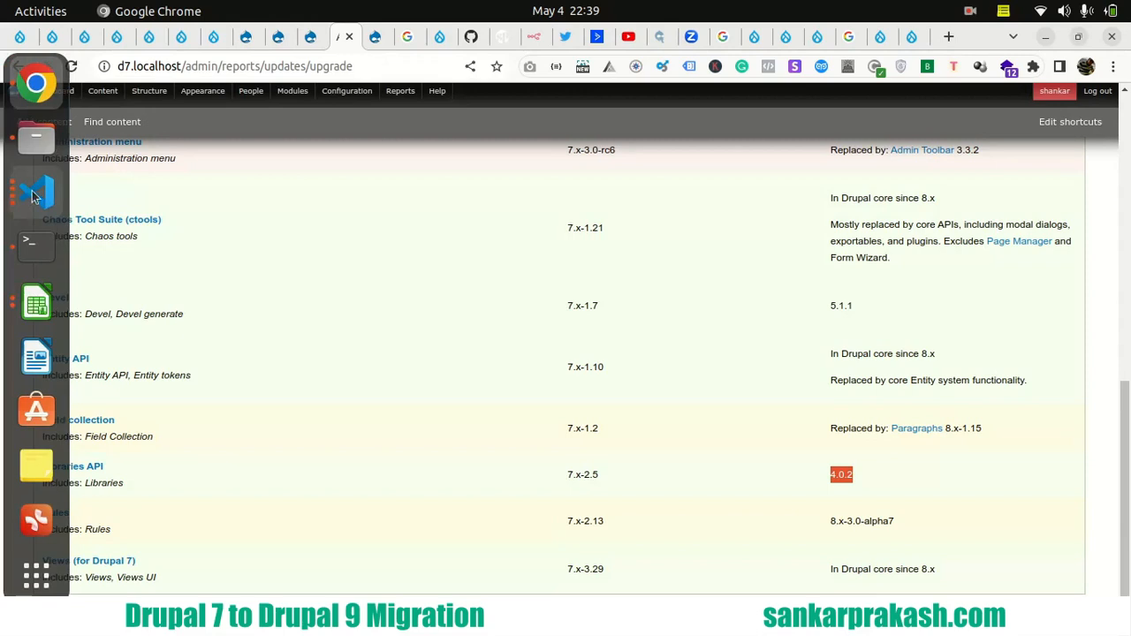
left_click(36, 300)
left_click(203, 292)
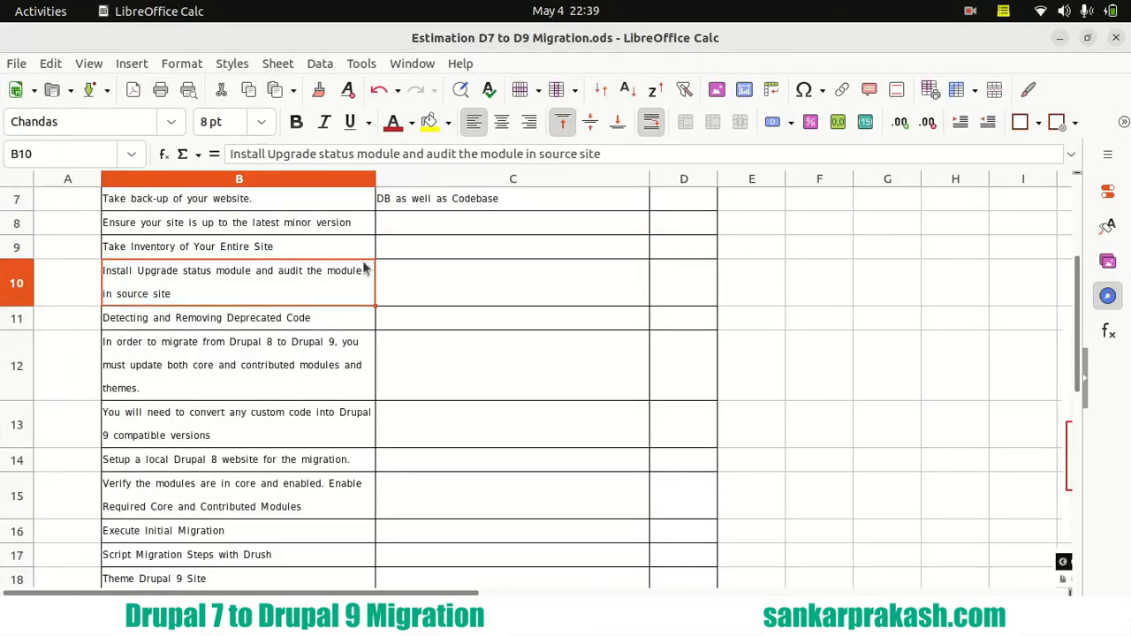
left_click(183, 324)
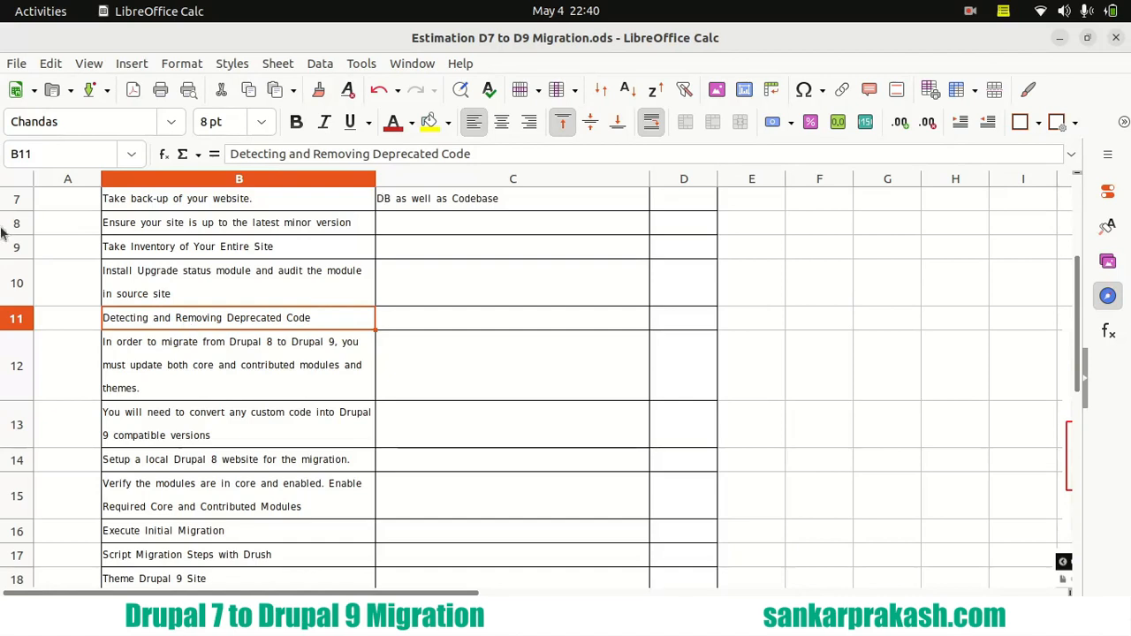
- Switch to Chrome and close the no longer needed Drupal 7 admin tabs, including the Status report, leaving the site's front page showing
left_click(34, 99)
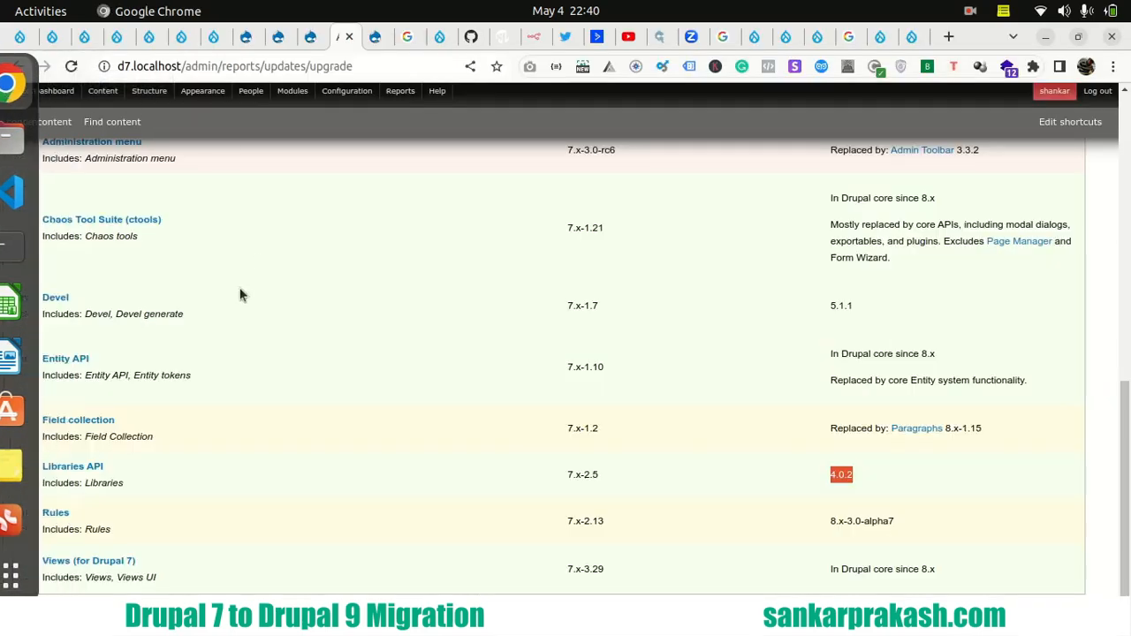
scroll(57, 295, "up", 10)
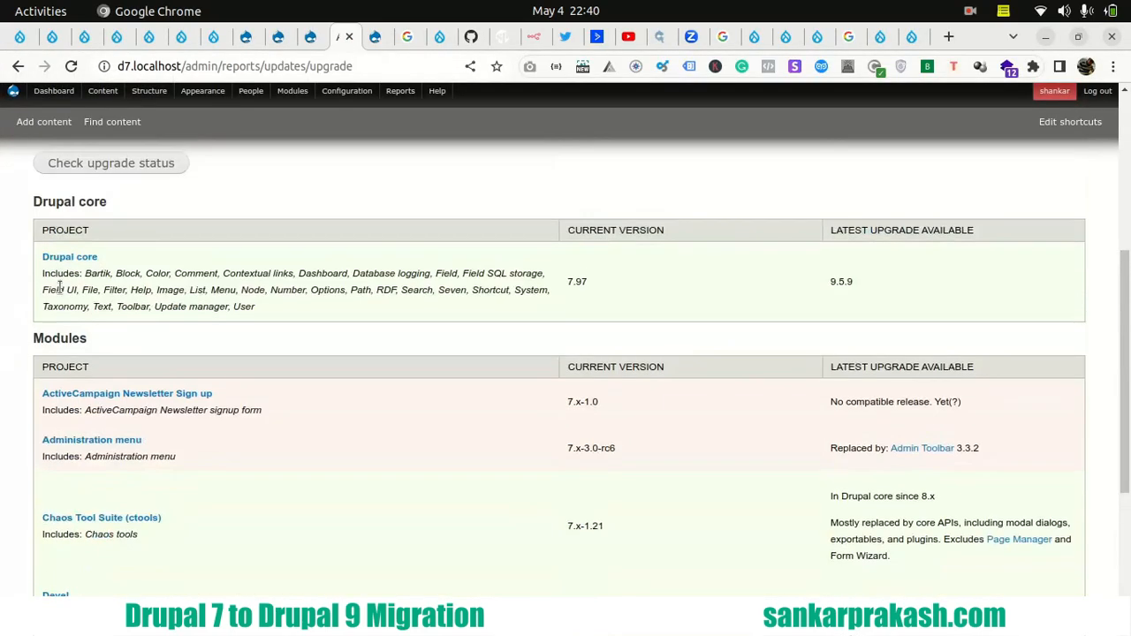
left_click(378, 39)
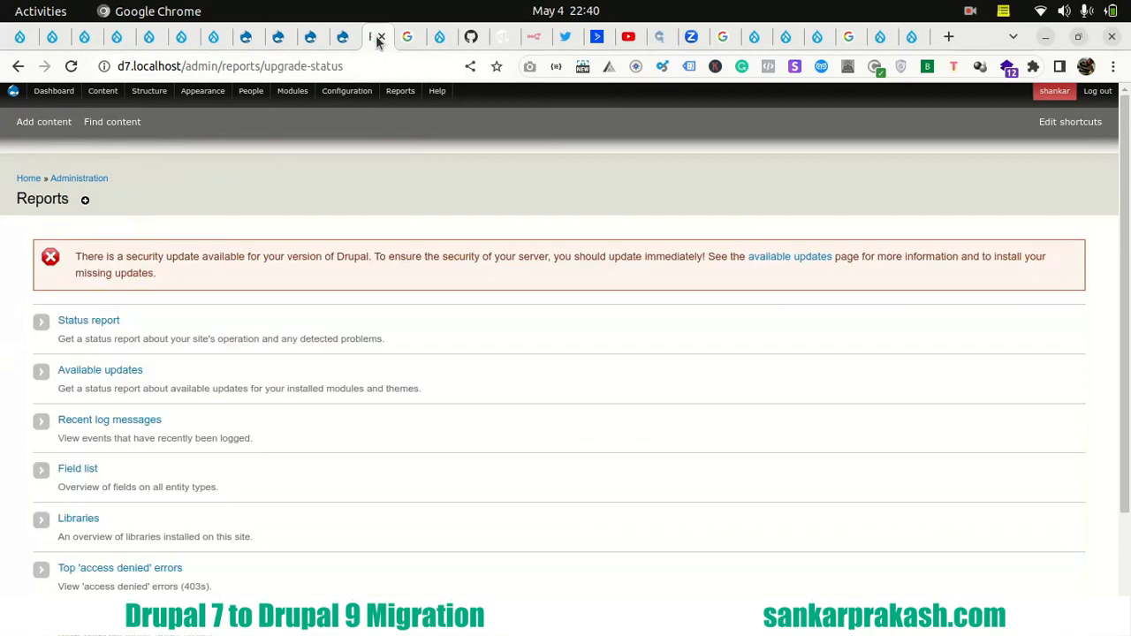
left_click(342, 37)
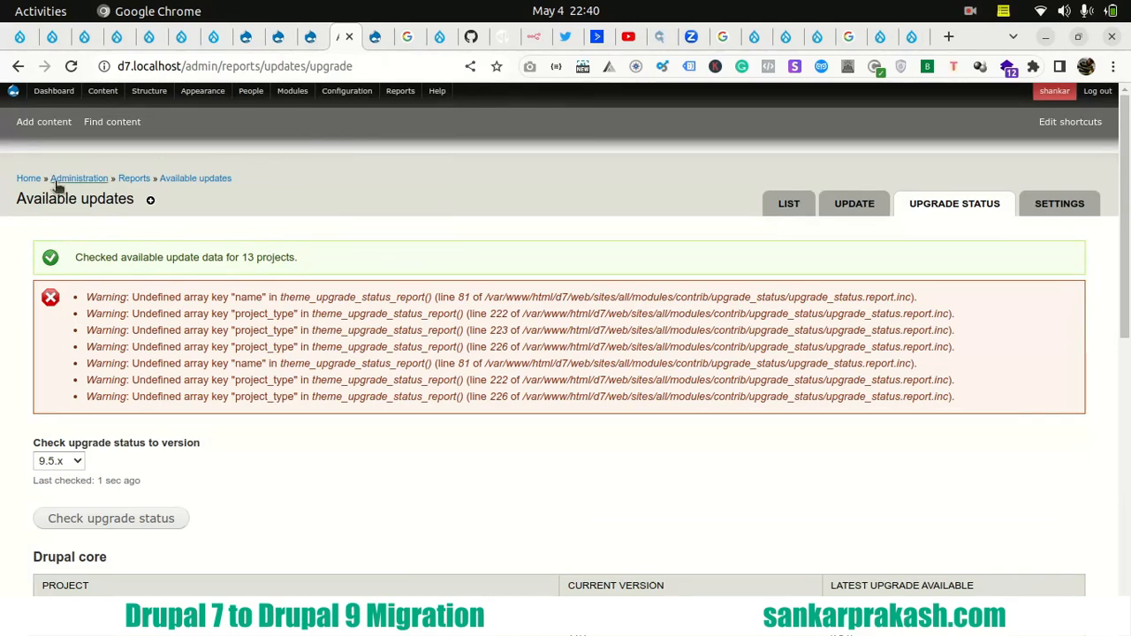
left_click(278, 39)
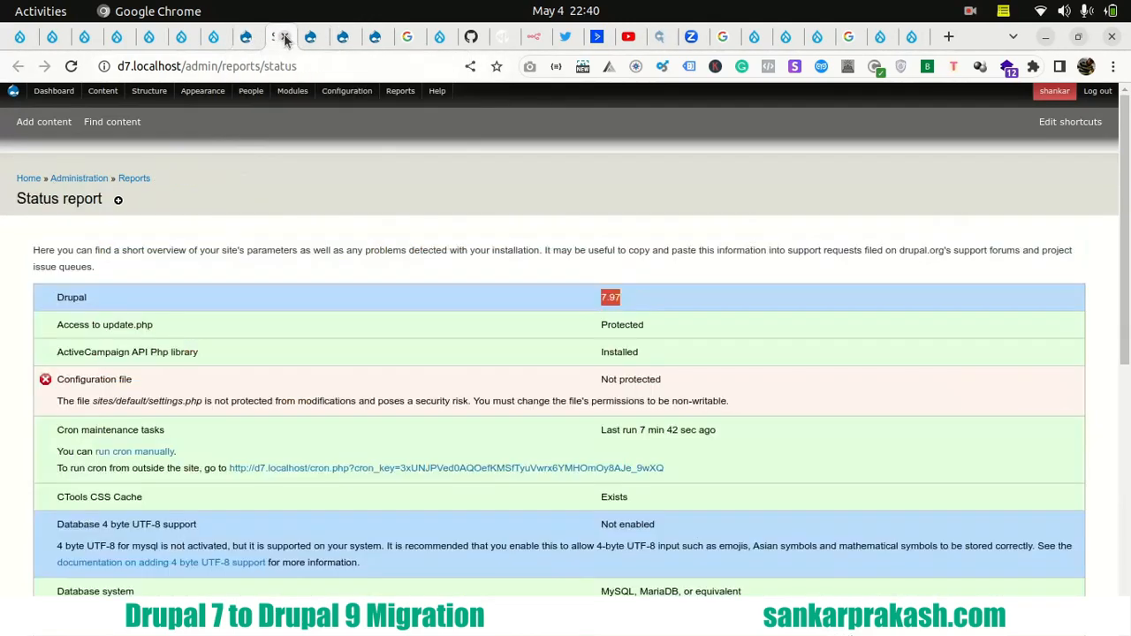
left_click(282, 38)
left_click(282, 38)
left_click(282, 38)
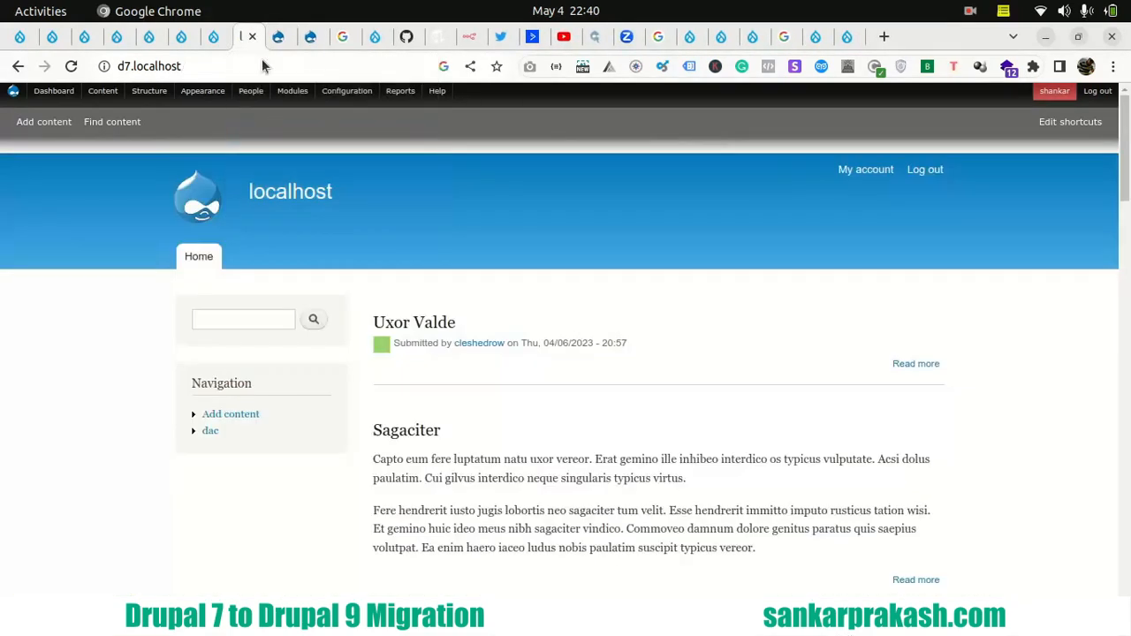
- Reload the Drupal 7 site's front page and look through its listed articles
left_click(270, 202)
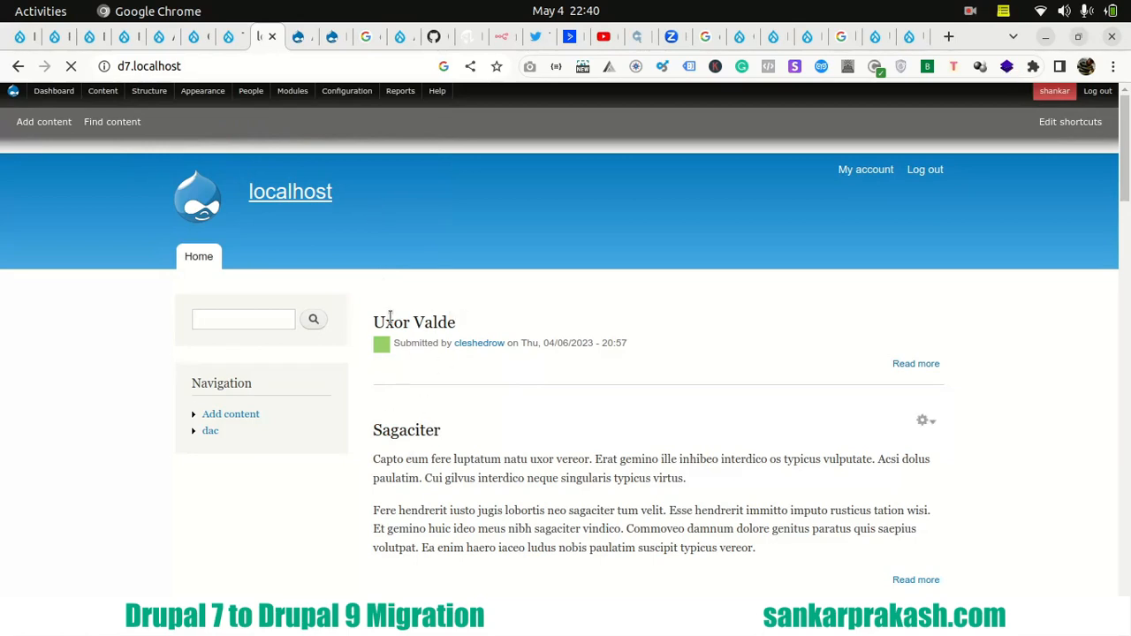
scroll(407, 318, "down", 12)
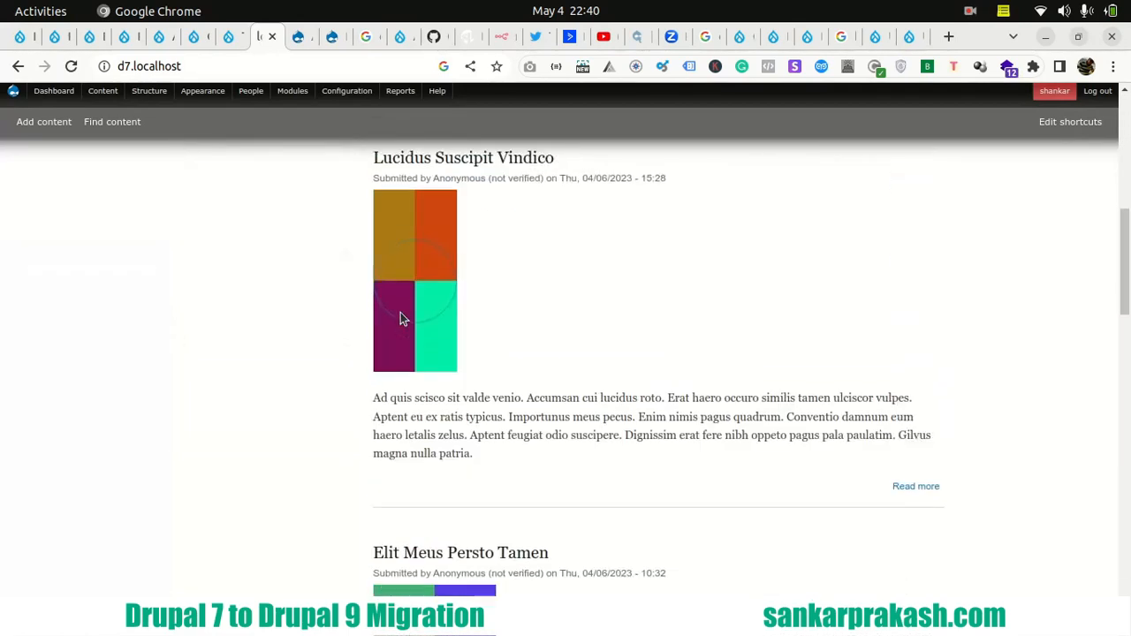
scroll(400, 318, "down", 15)
scroll(401, 319, "up", 10)
scroll(400, 318, "up", 10)
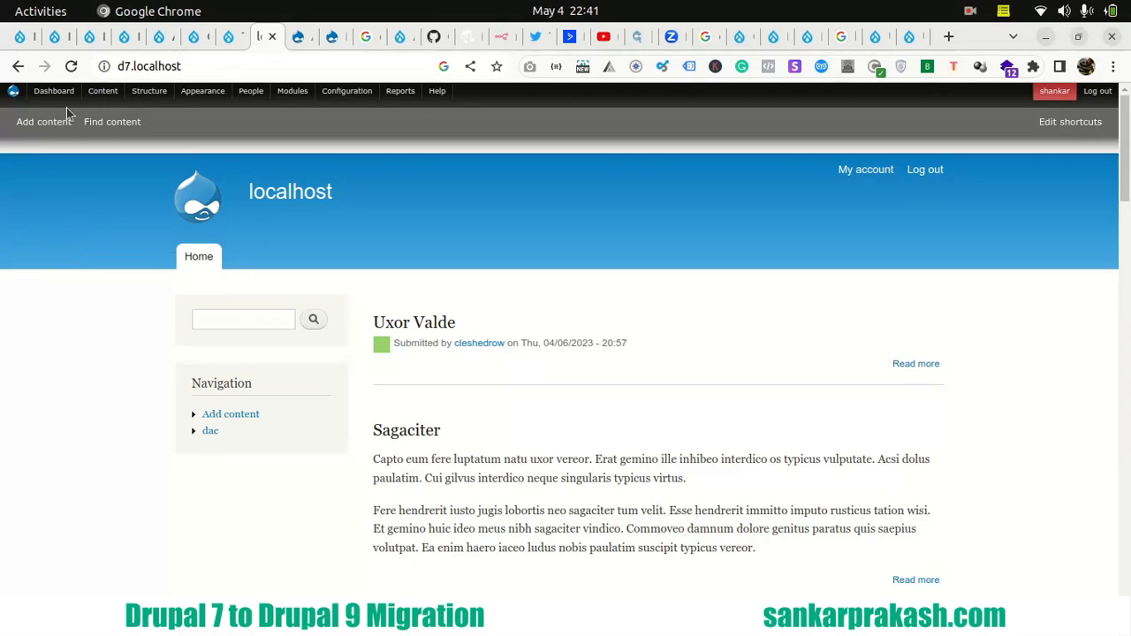
- Go to the Drupal 9 site, open its content administration list in a new tab and review the existing content
left_click(125, 37)
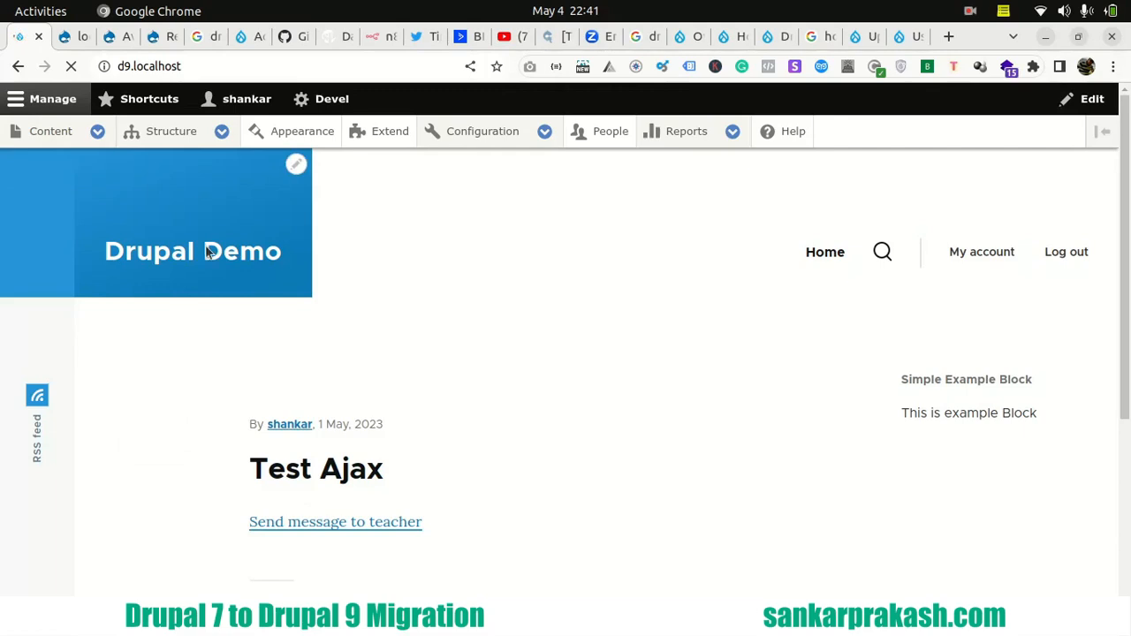
right_click(51, 135)
left_click(75, 150)
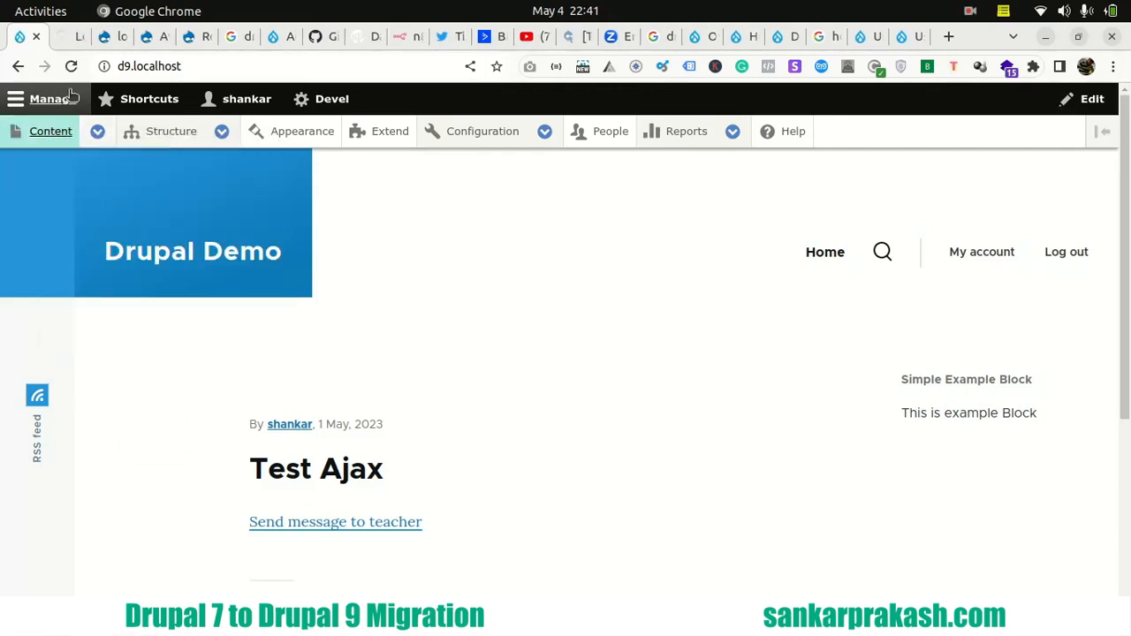
left_click(66, 36)
scroll(299, 514, "down", 3)
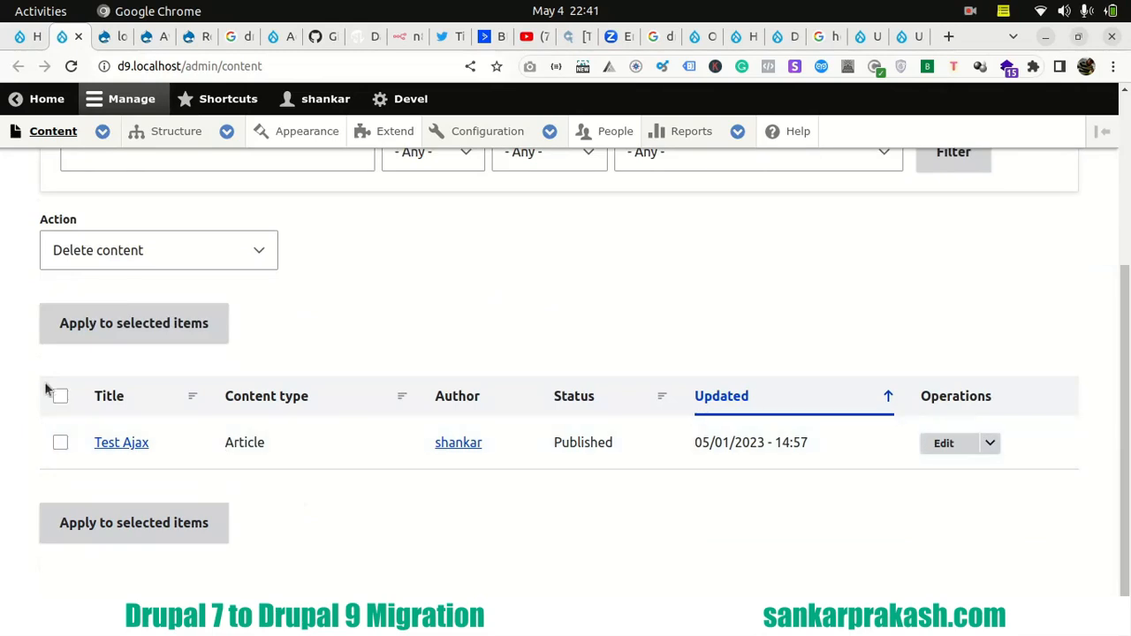
scroll(45, 382, "up", 3)
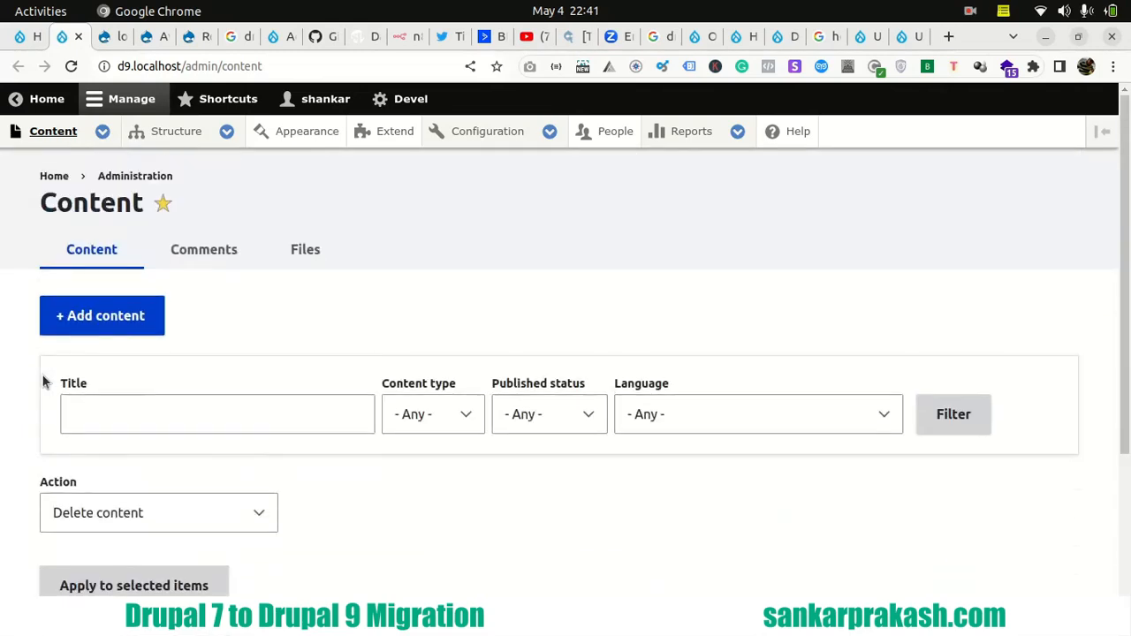
scroll(43, 374, "down", 1)
scroll(53, 380, "up", 1)
- Open the content types list on the Drupal 9 and Drupal 7 sites and compare the types defined on each
mouse_move(159, 143)
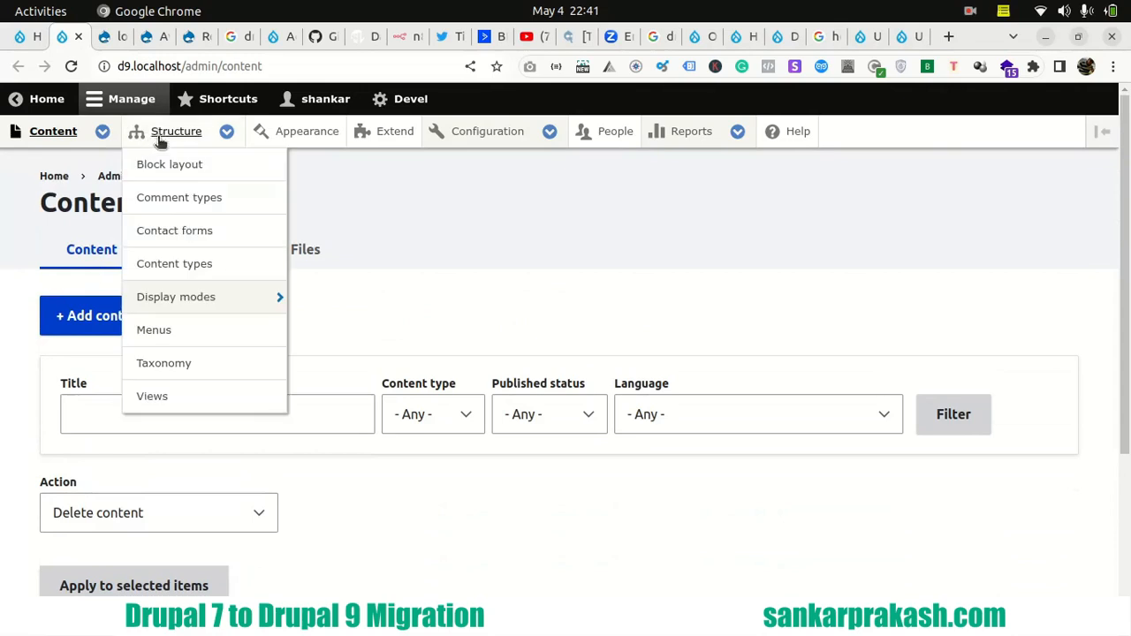
left_click(188, 270)
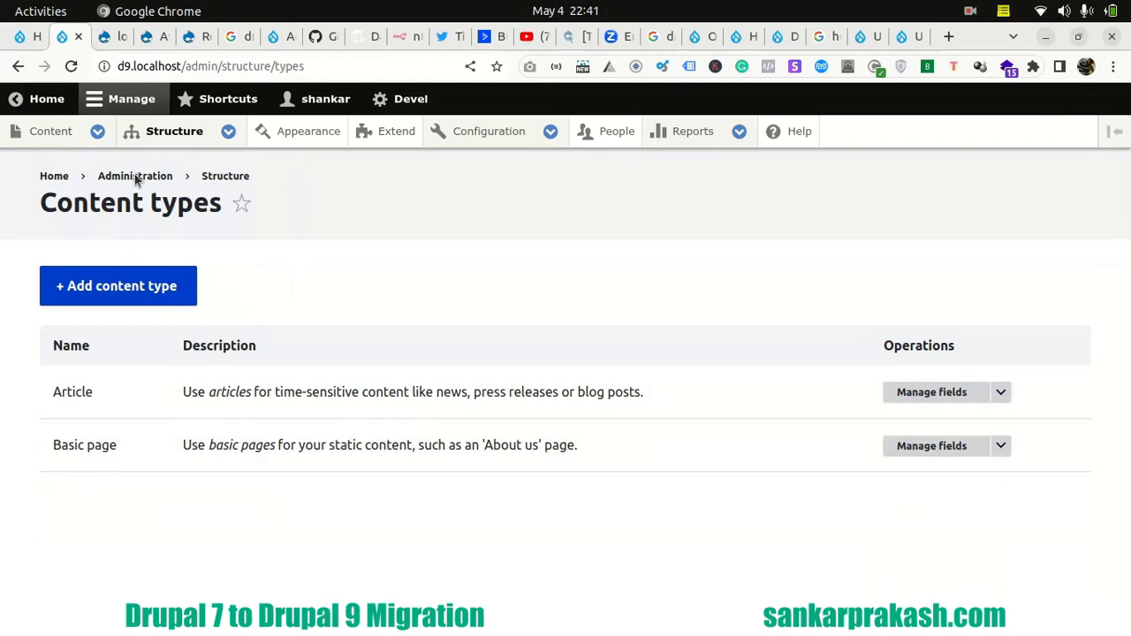
left_click(188, 39)
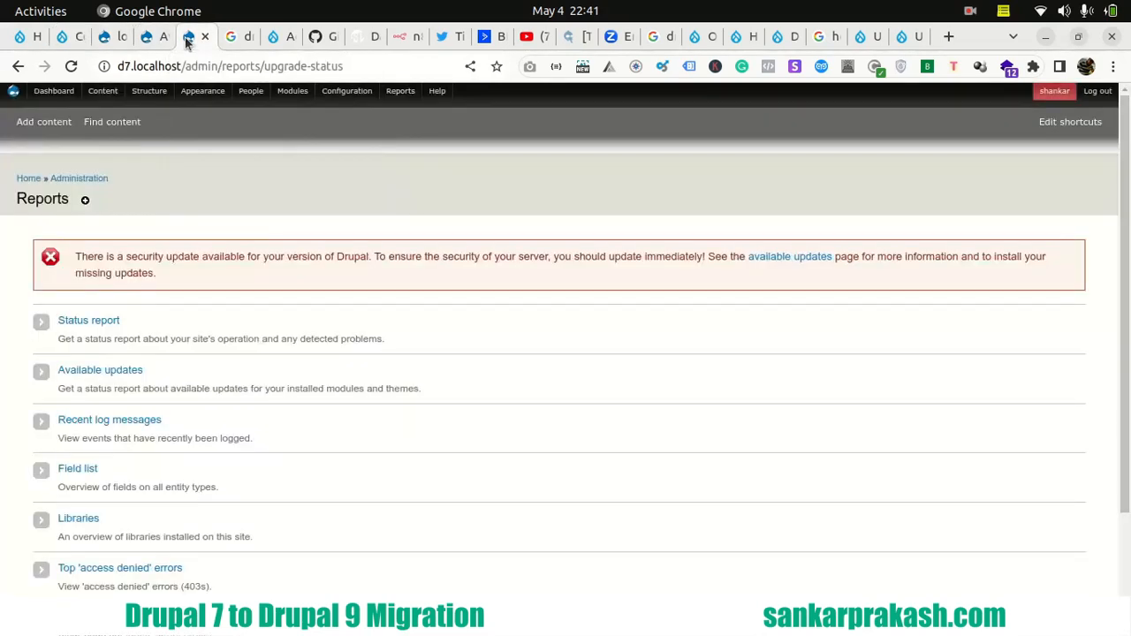
mouse_move(153, 125)
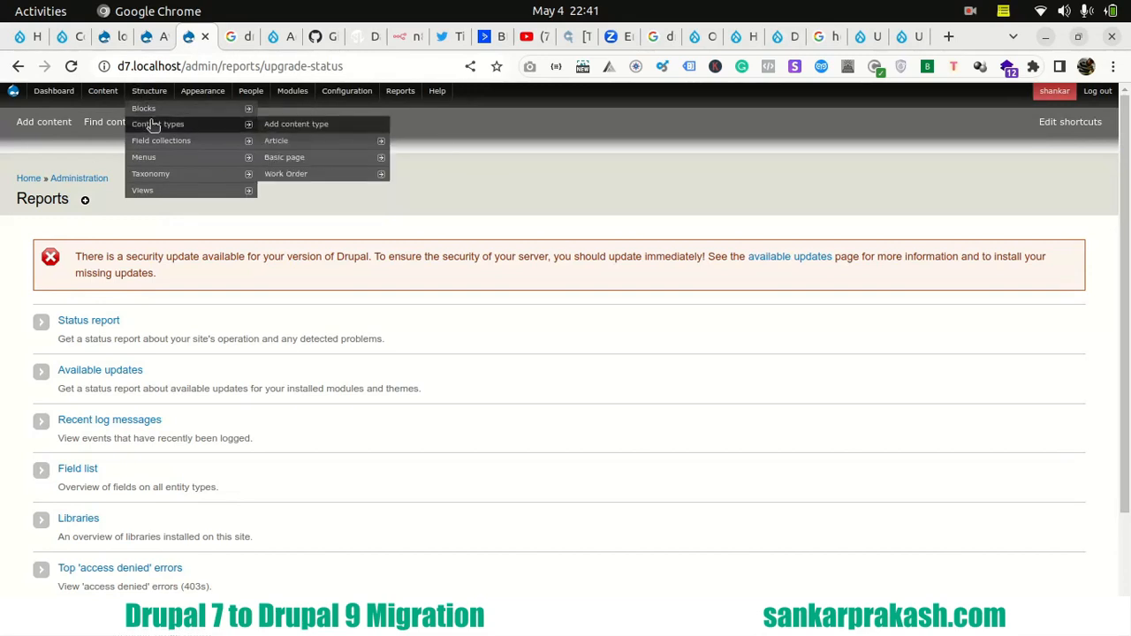
left_click(180, 127)
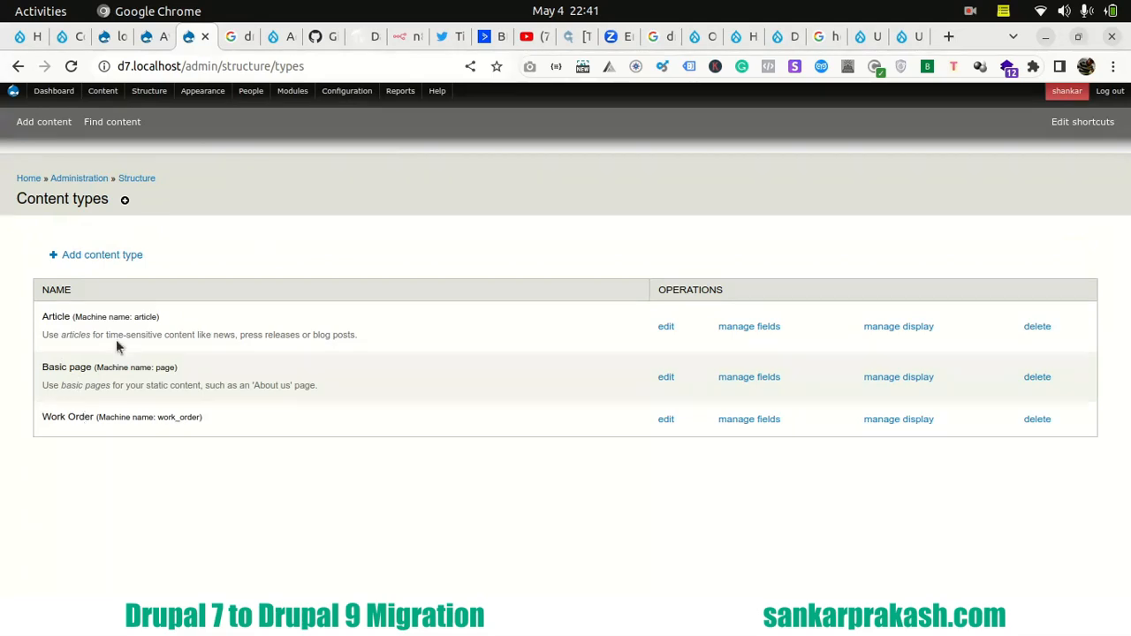
left_click(62, 36)
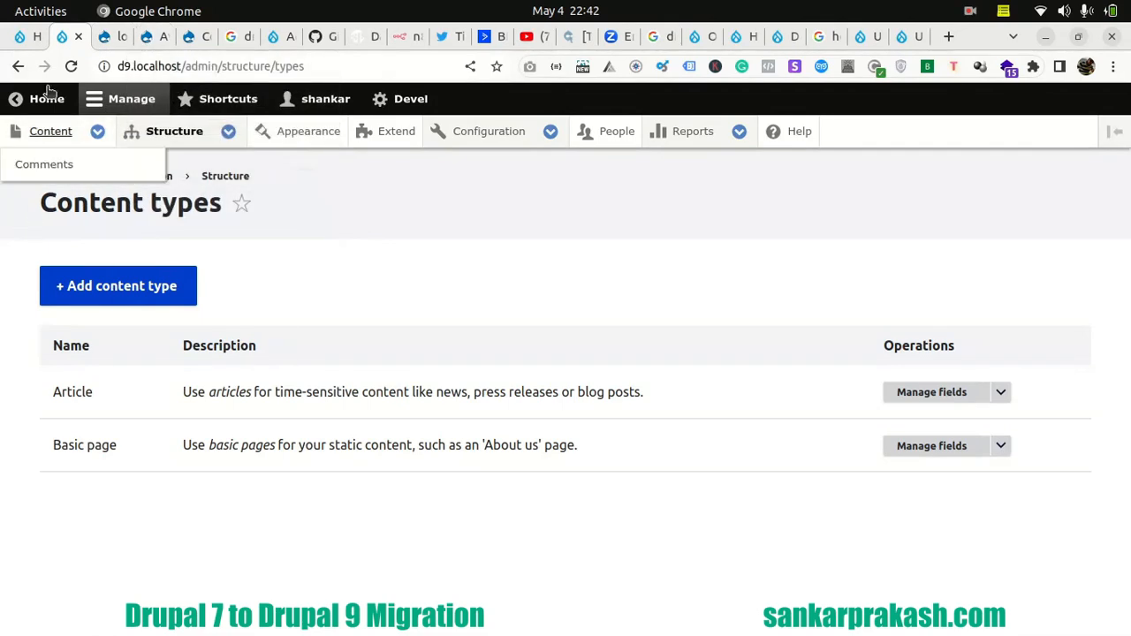
- Install the Migrate, Migrate Drupal and Migrate Drupal UI modules on the Drupal 9 site
left_click(388, 136)
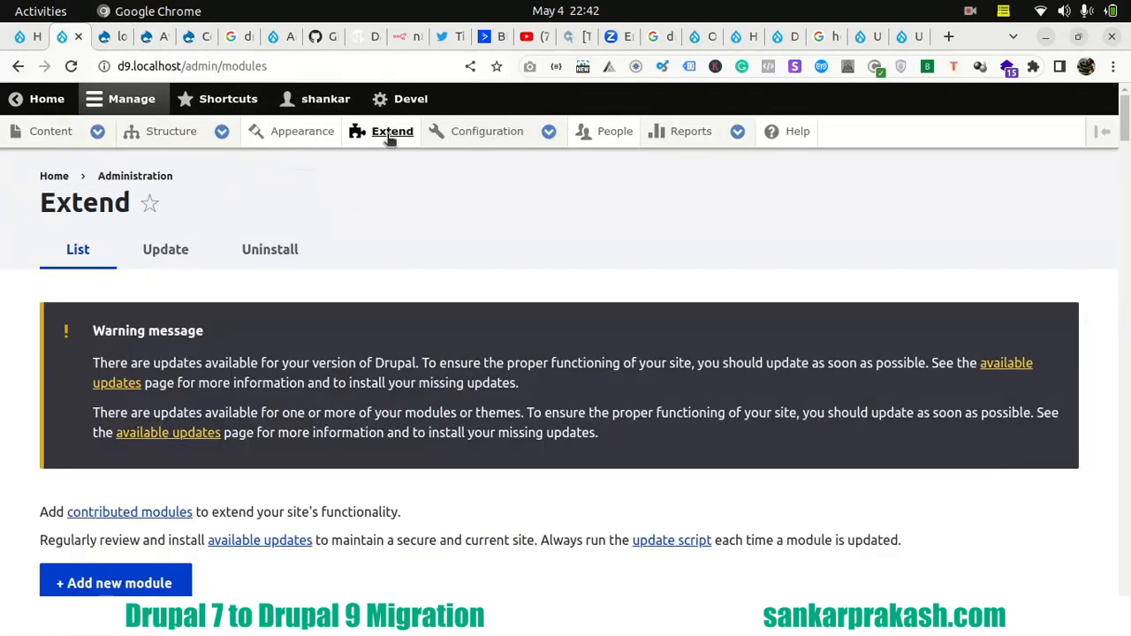
scroll(46, 308, "down", 5)
scroll(46, 307, "down", 20)
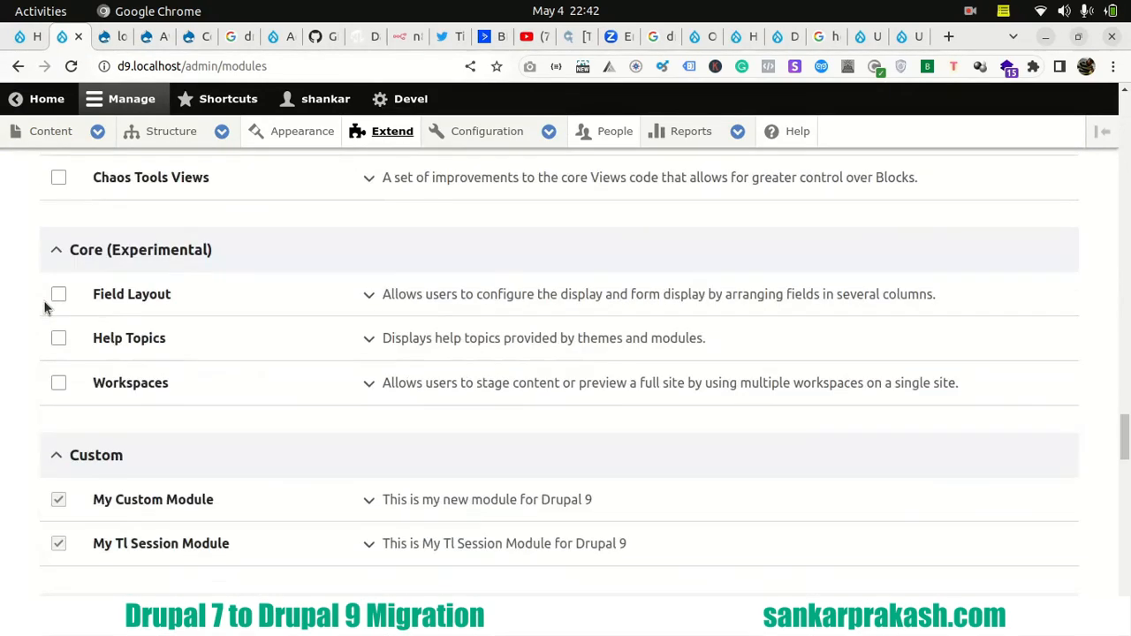
scroll(46, 307, "down", 8)
scroll(46, 308, "down", 10)
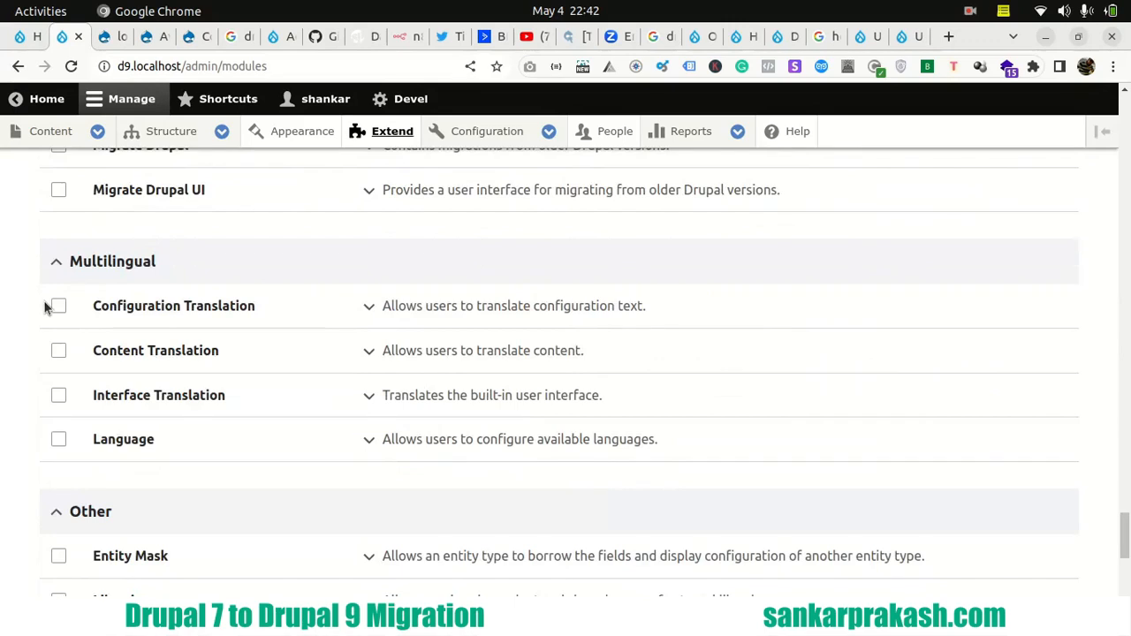
scroll(47, 306, "up", 3)
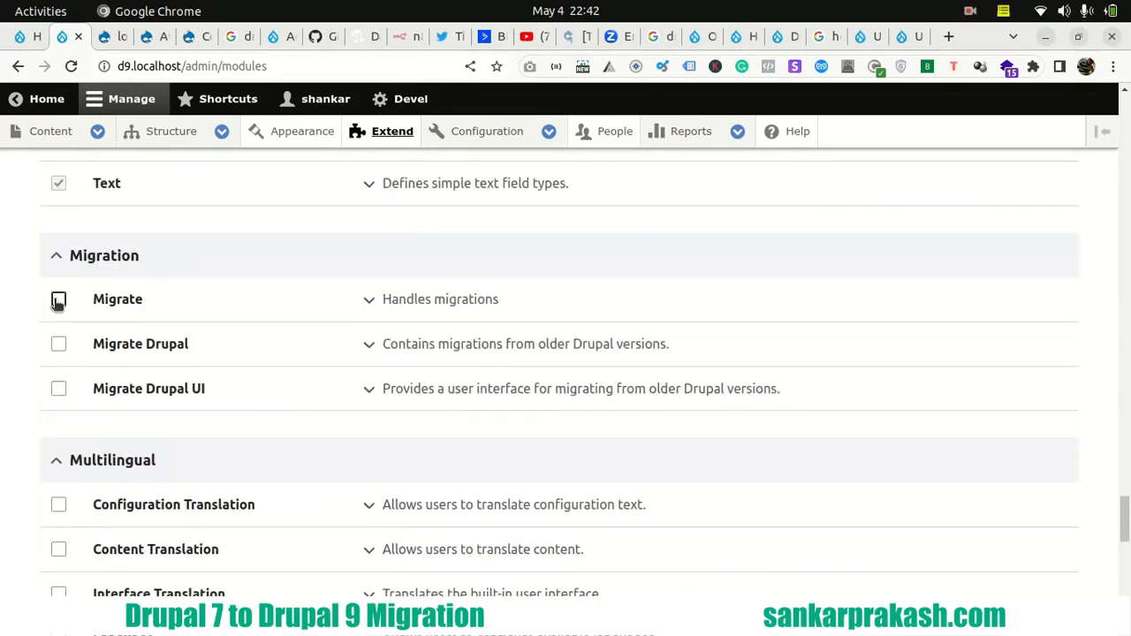
left_click(59, 301)
left_click(58, 344)
left_click(58, 390)
scroll(20, 398, "down", 20)
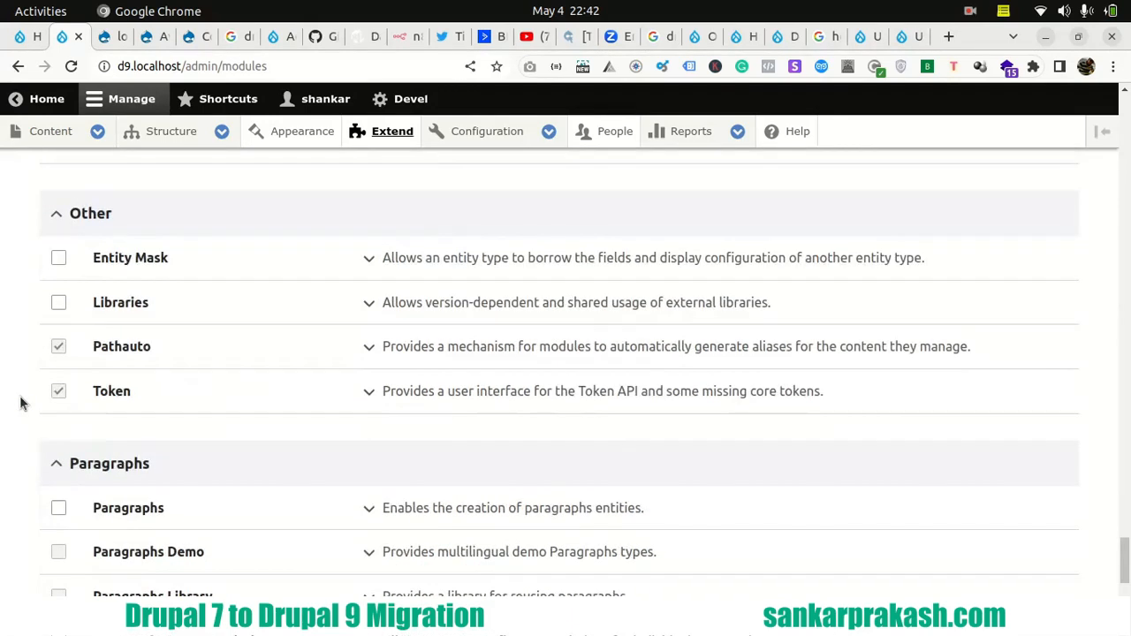
left_click(91, 537)
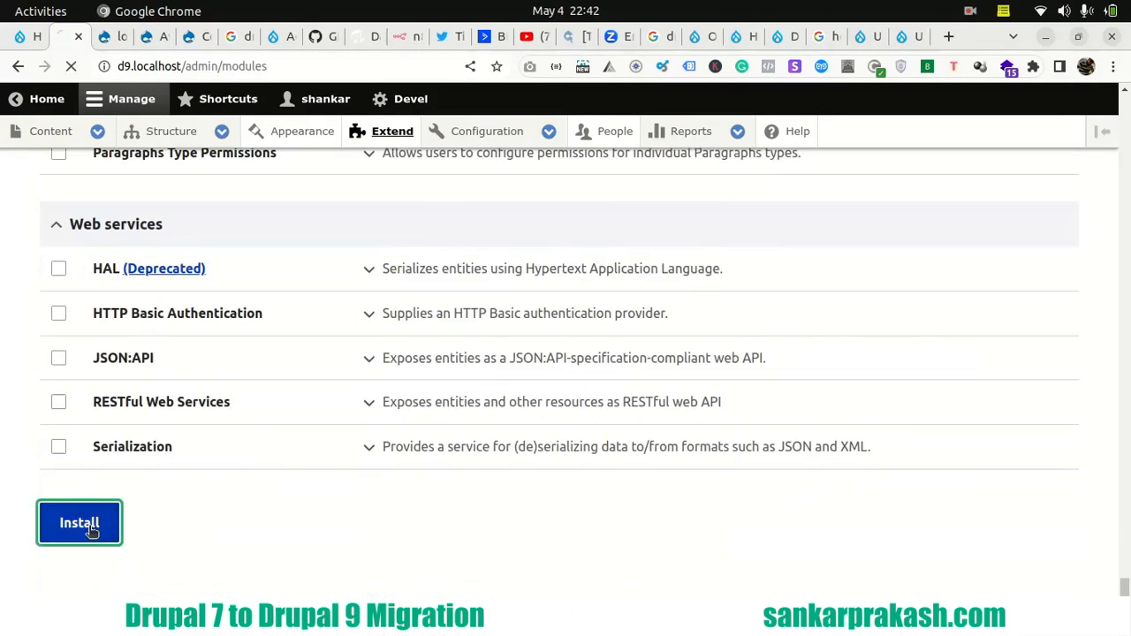
- Switch to the LibreOffice Calc checklist and go to the row about converting custom code into Drupal 9 compatible versions
mouse_move(3, 334)
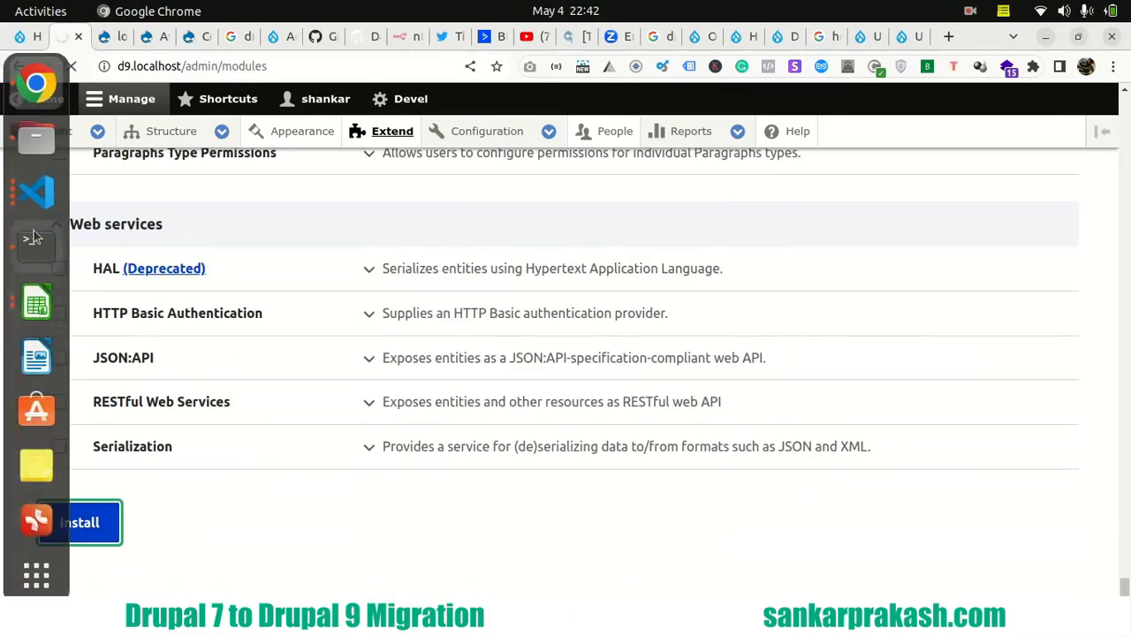
left_click(38, 310)
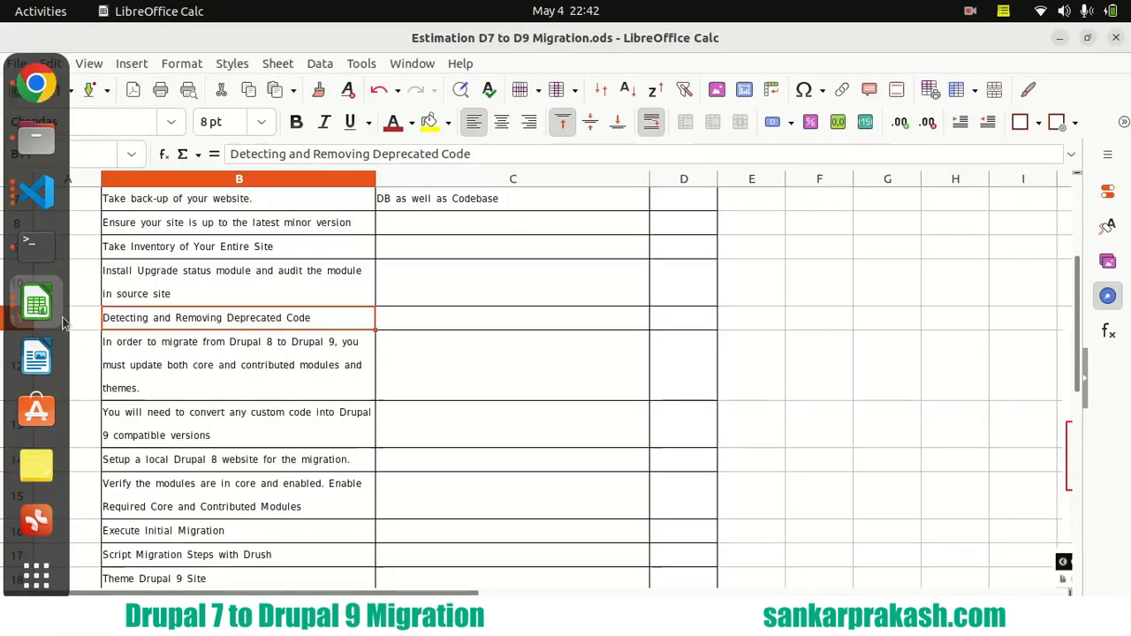
left_click(228, 434)
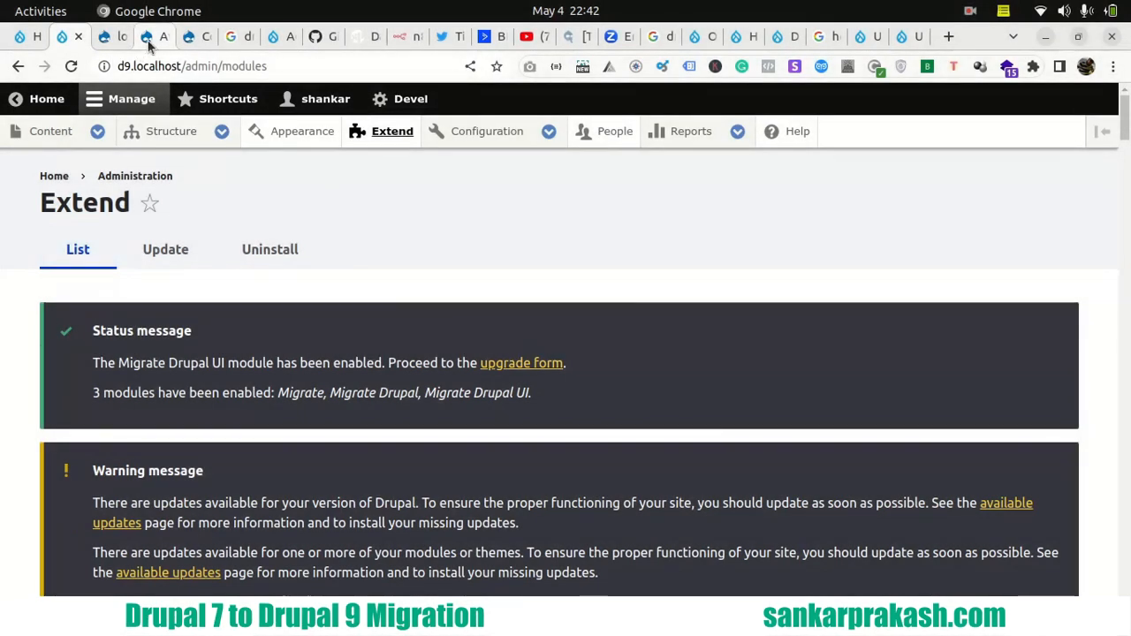
- Switch back to Chrome, open the Drupal 7 site's module list in a new tab and bring it into view
left_click(149, 40)
mouse_move(290, 96)
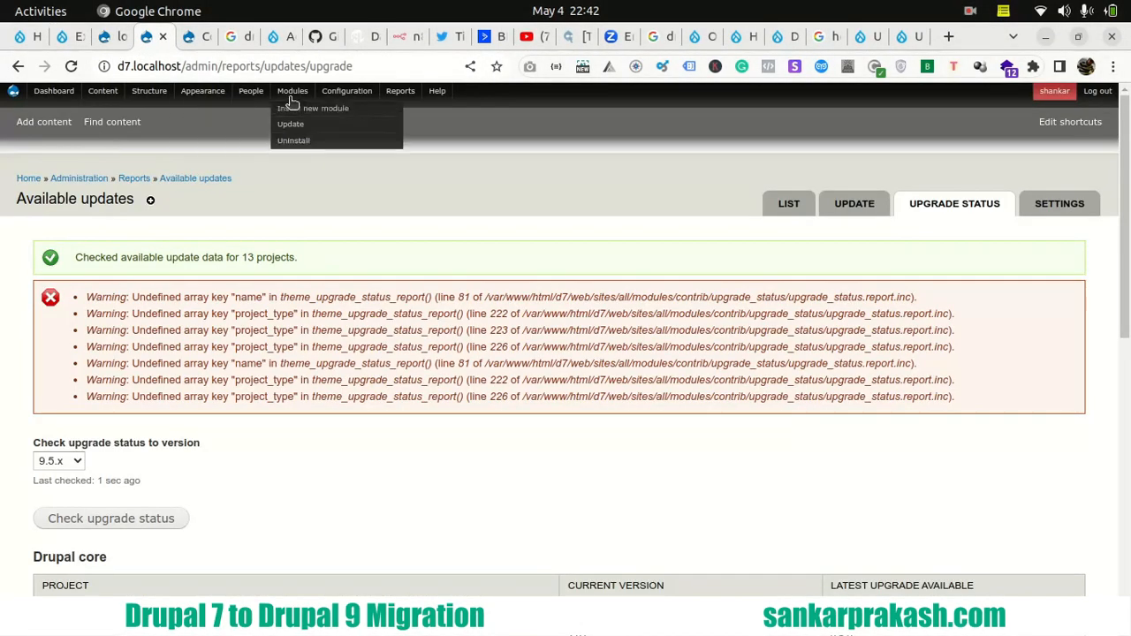
right_click(292, 96)
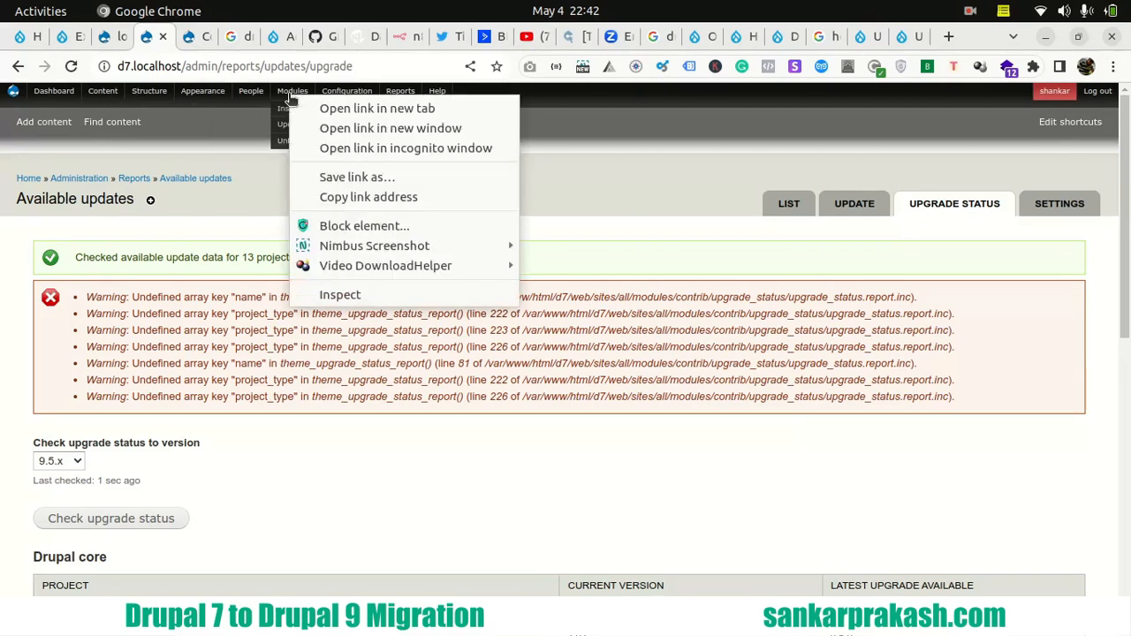
left_click(305, 108)
left_click(69, 36)
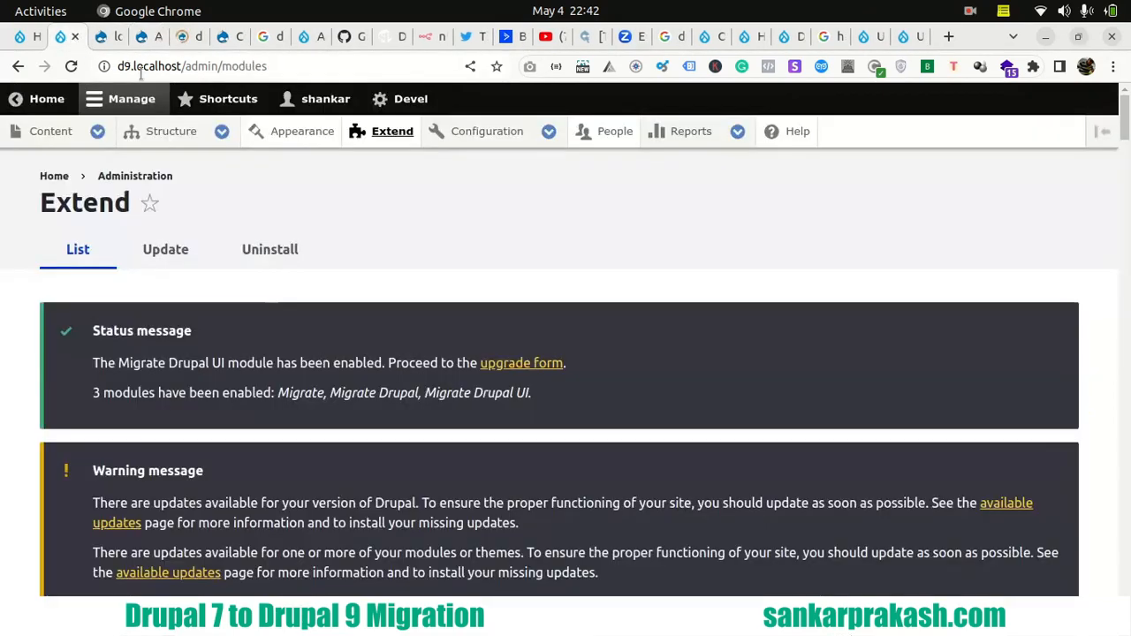
right_click(378, 132)
left_click(24, 279)
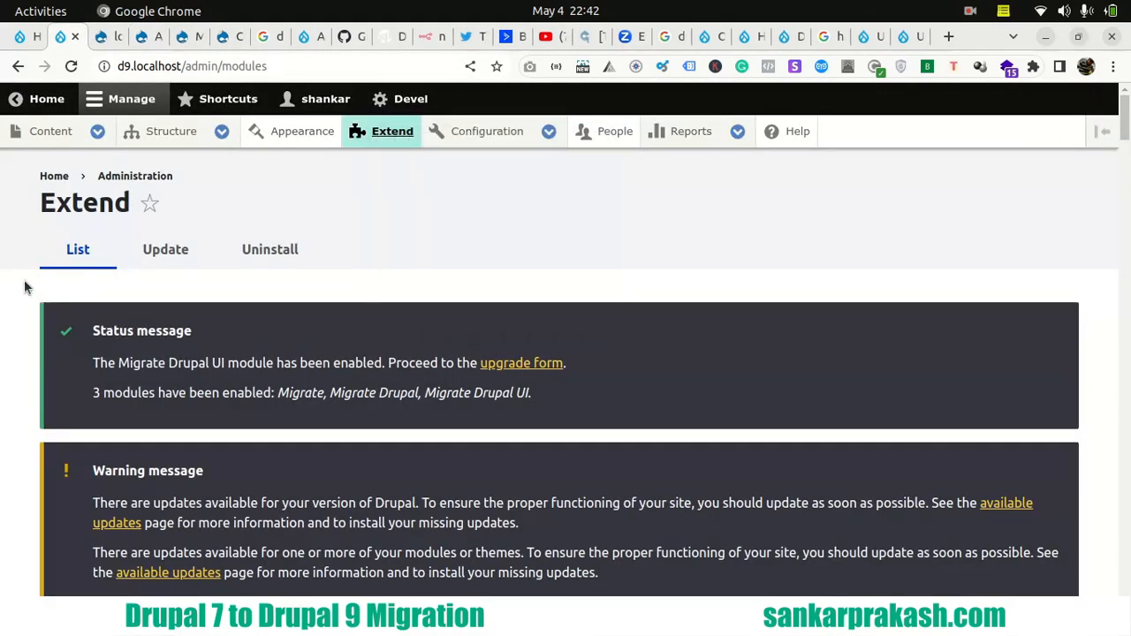
left_click(192, 41)
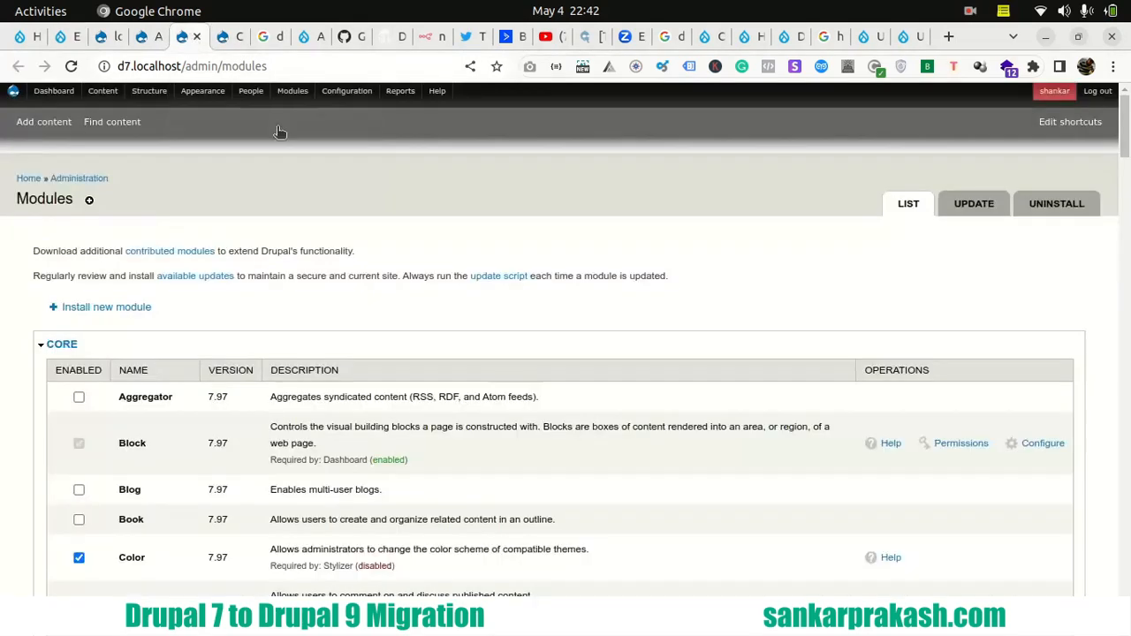
- Collapse the Core and ActiveCampaign groups in the Drupal 7 module list and review the Administration modules
left_click(55, 346)
scroll(27, 361, "down", 2)
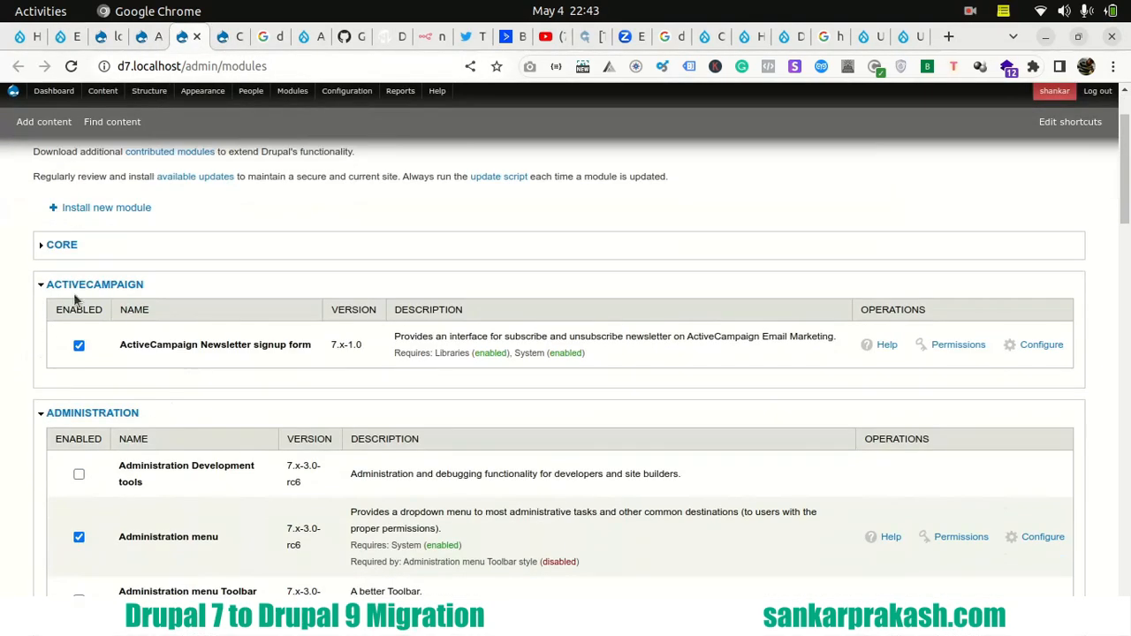
left_click(66, 285)
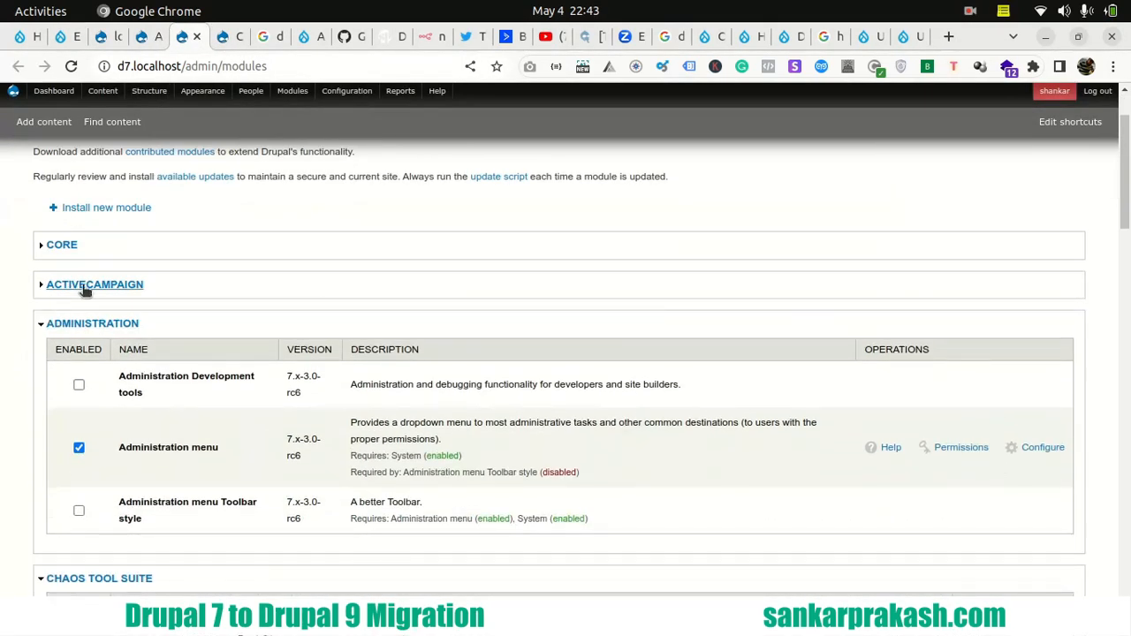
left_click(82, 288)
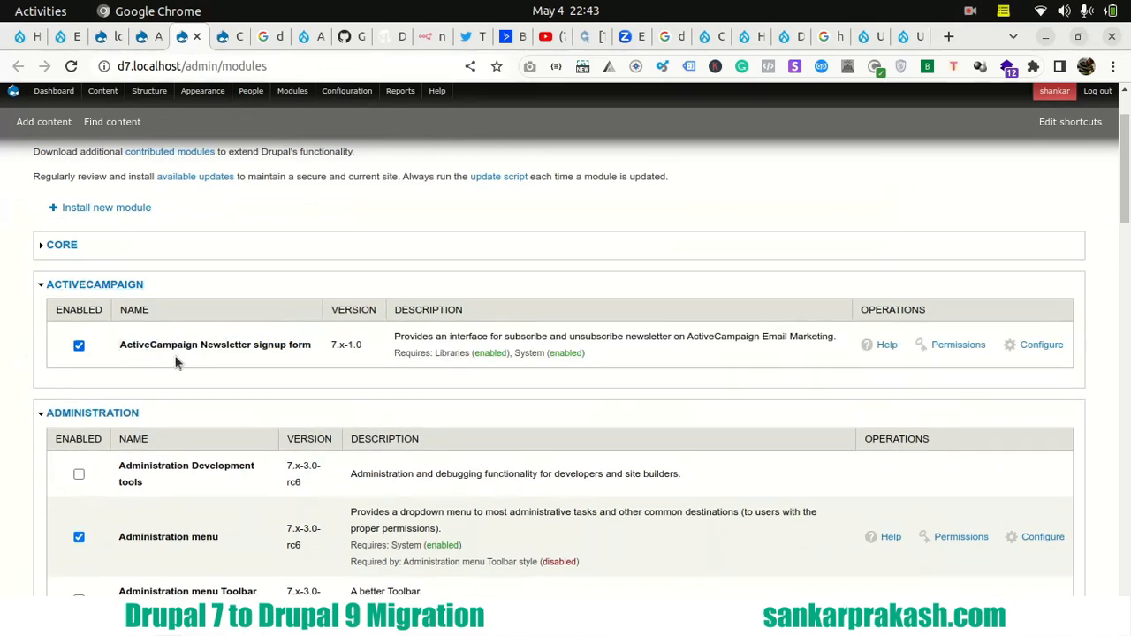
left_click(99, 285)
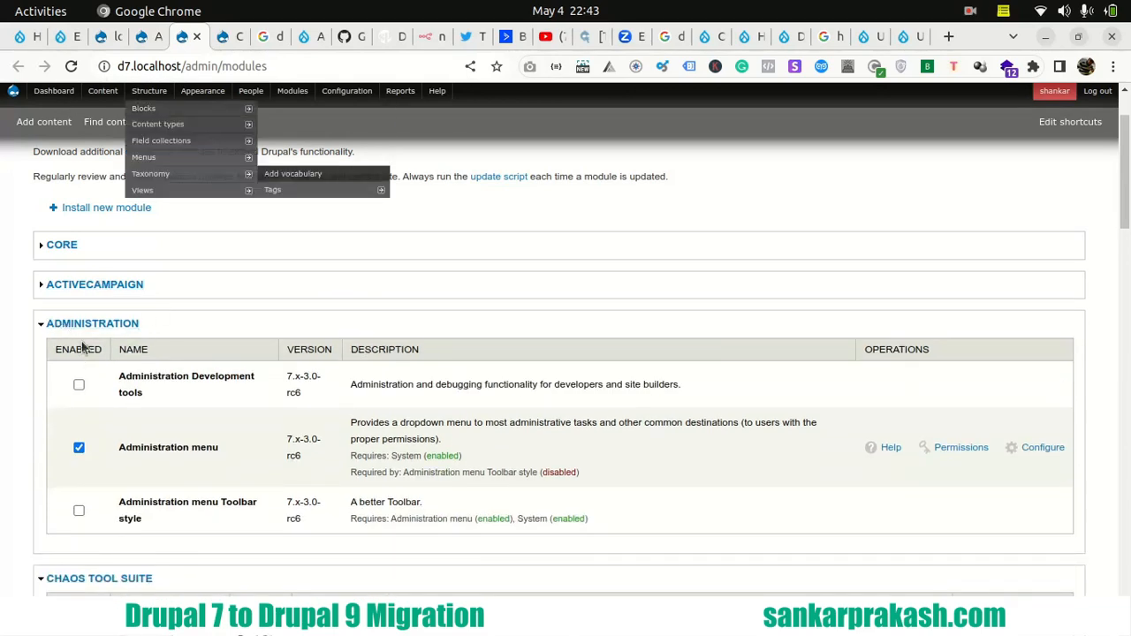
scroll(77, 353, "down", 2)
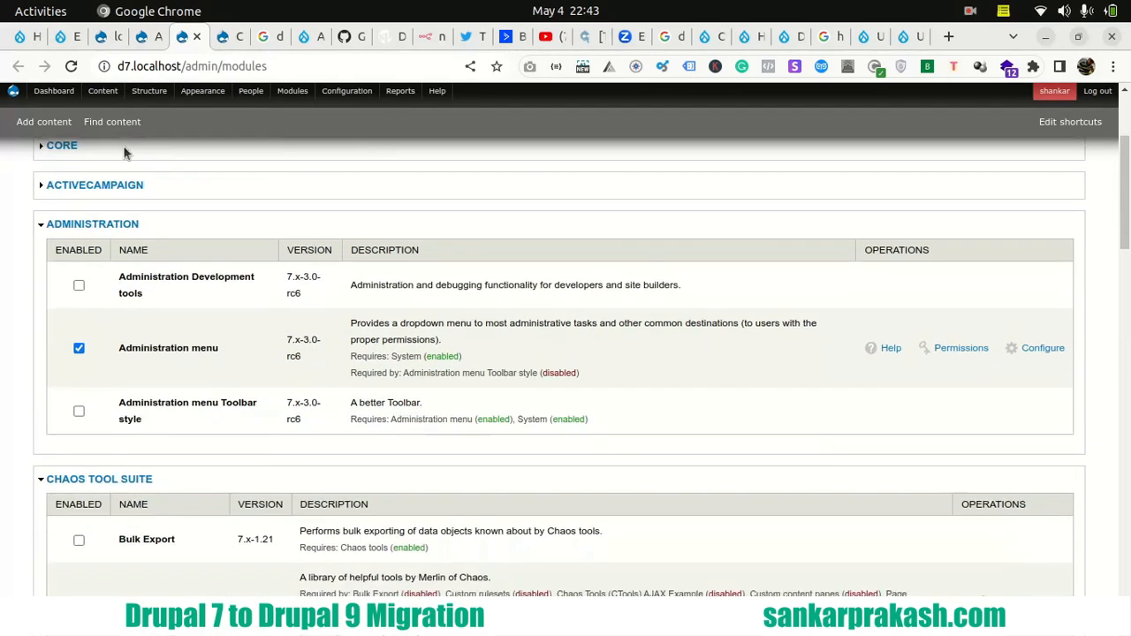
- Switch to the Drupal 9 module list, collapse the Core, ActiveCampaign and Administration groups, and review the remaining modules down to Paragraphs
left_click(79, 36)
scroll(61, 358, "down", 5)
left_click(74, 327)
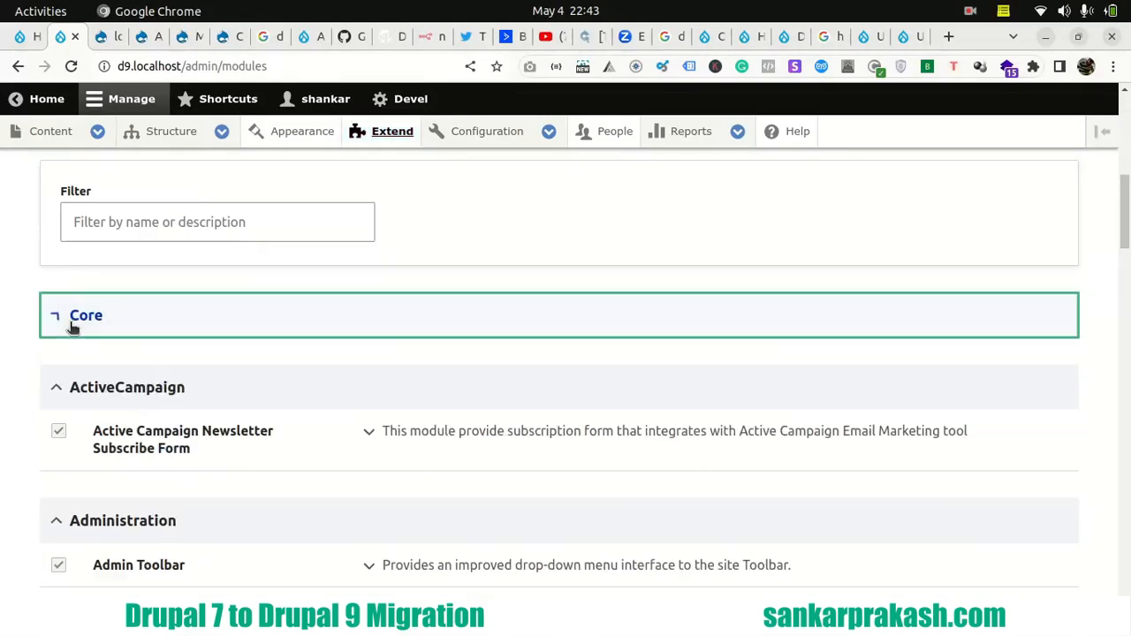
left_click(88, 394)
scroll(133, 425, "down", 2)
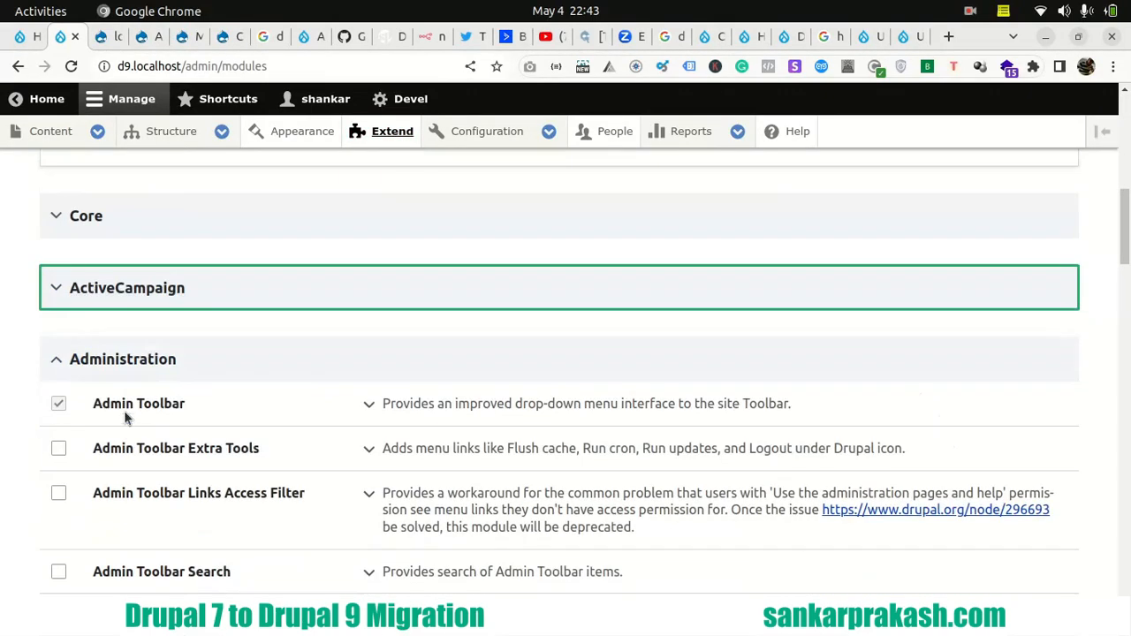
left_click(120, 370)
scroll(53, 406, "down", 10)
scroll(40, 429, "down", 8)
scroll(147, 239, "down", 4)
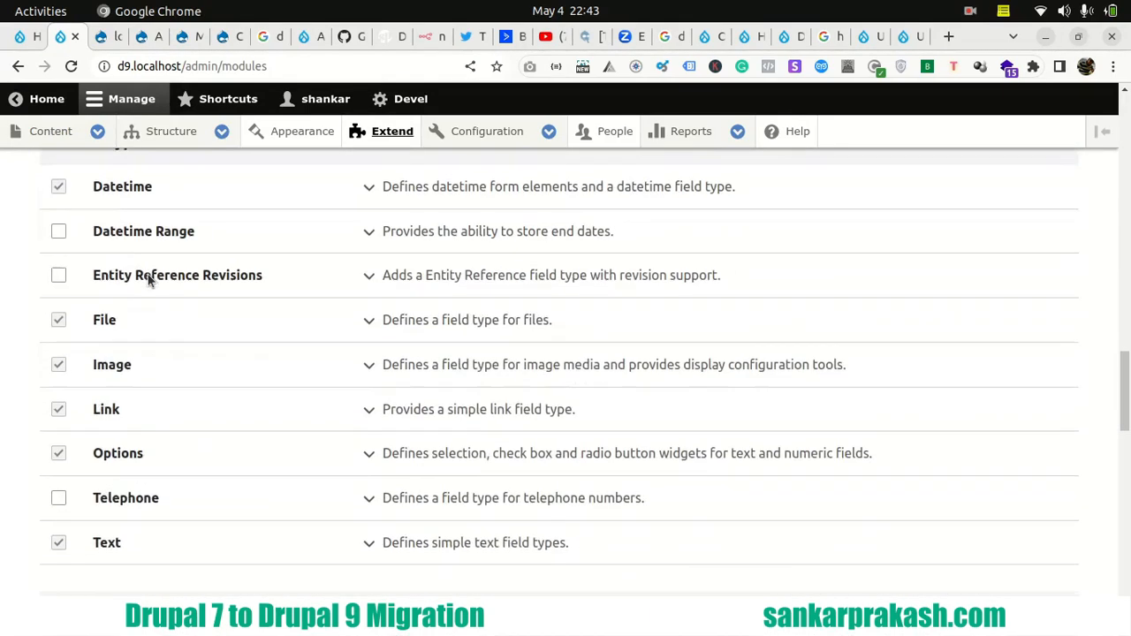
scroll(155, 314, "down", 12)
scroll(156, 318, "down", 4)
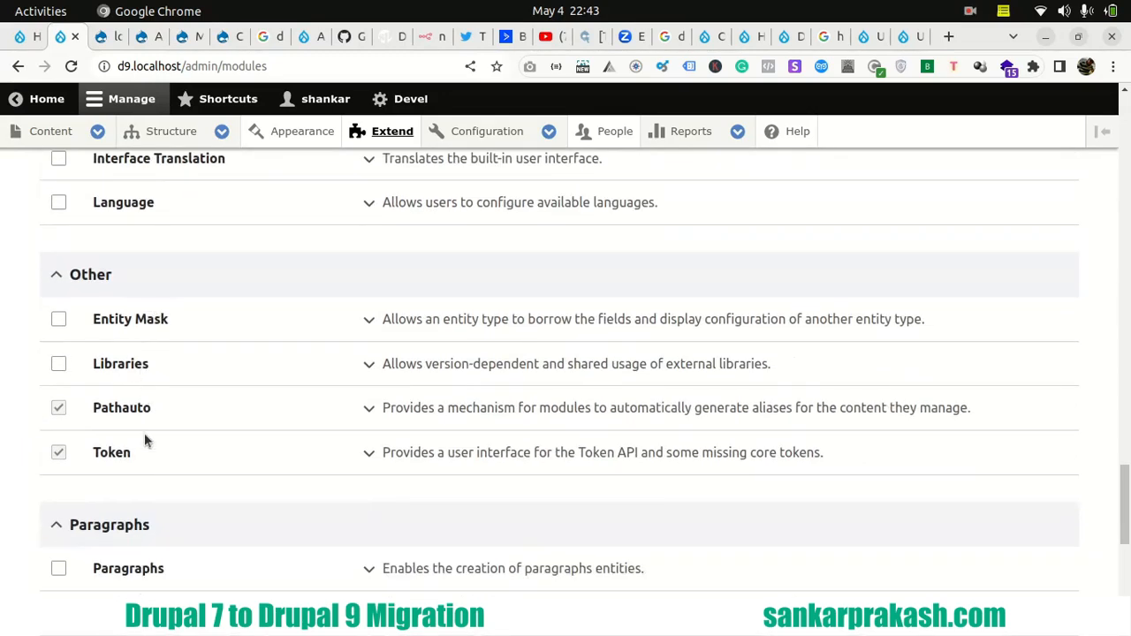
scroll(128, 442, "down", 2)
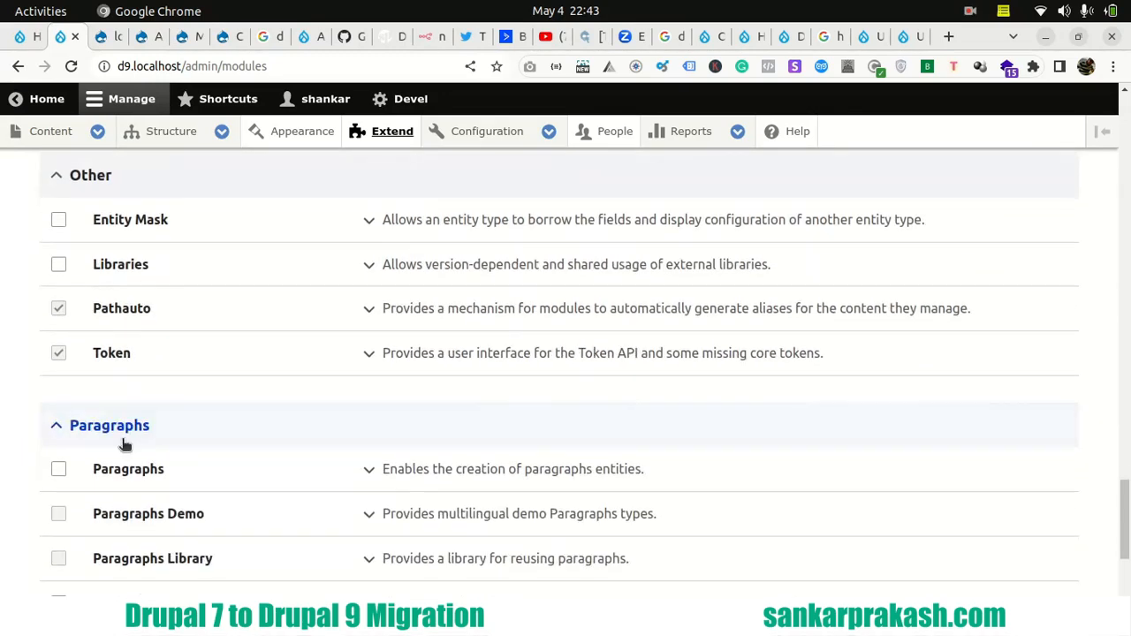
- Return to the Drupal 7 module list and check its contributed modules from Chaos Tool Suite down to Field Collection
left_click(185, 38)
scroll(93, 415, "down", 4)
scroll(86, 380, "up", 2)
scroll(89, 358, "down", 4)
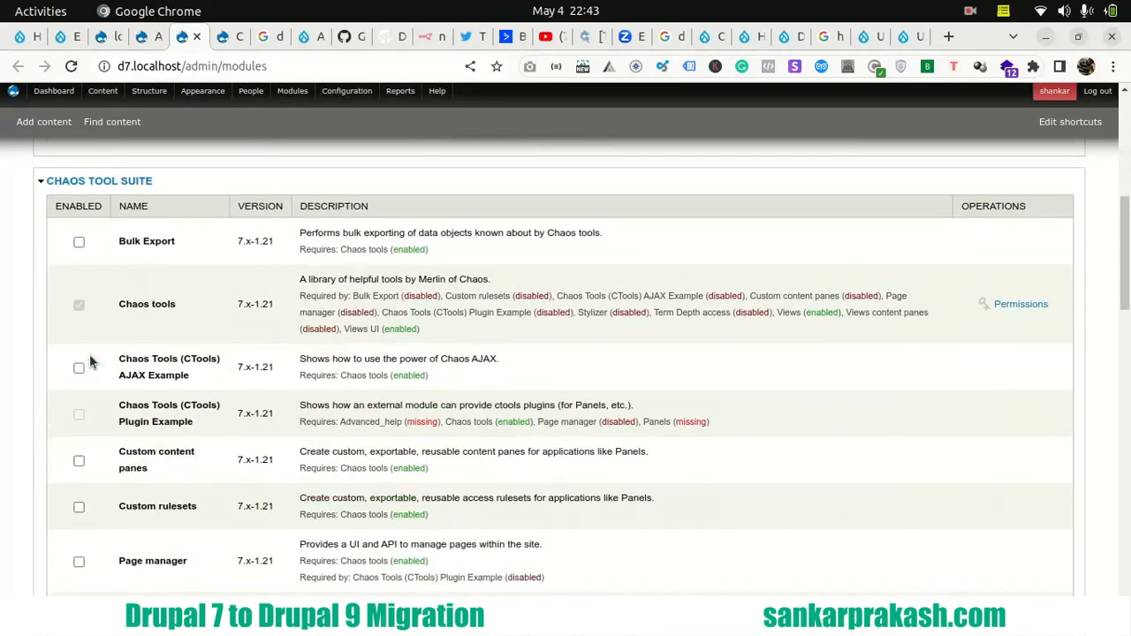
scroll(89, 363, "down", 10)
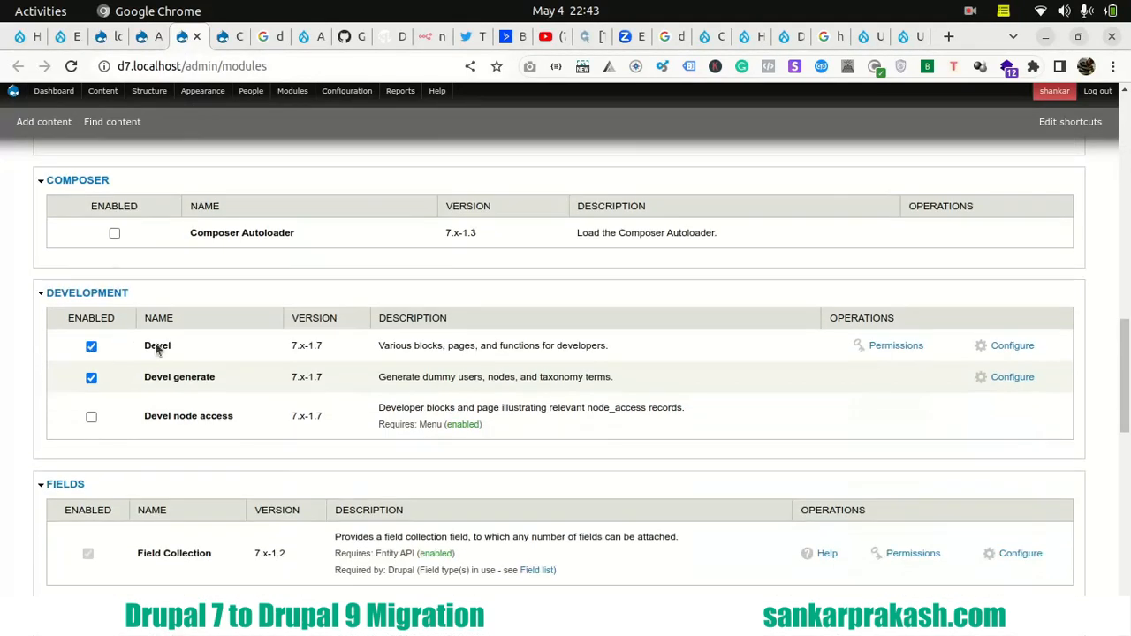
scroll(122, 380, "down", 4)
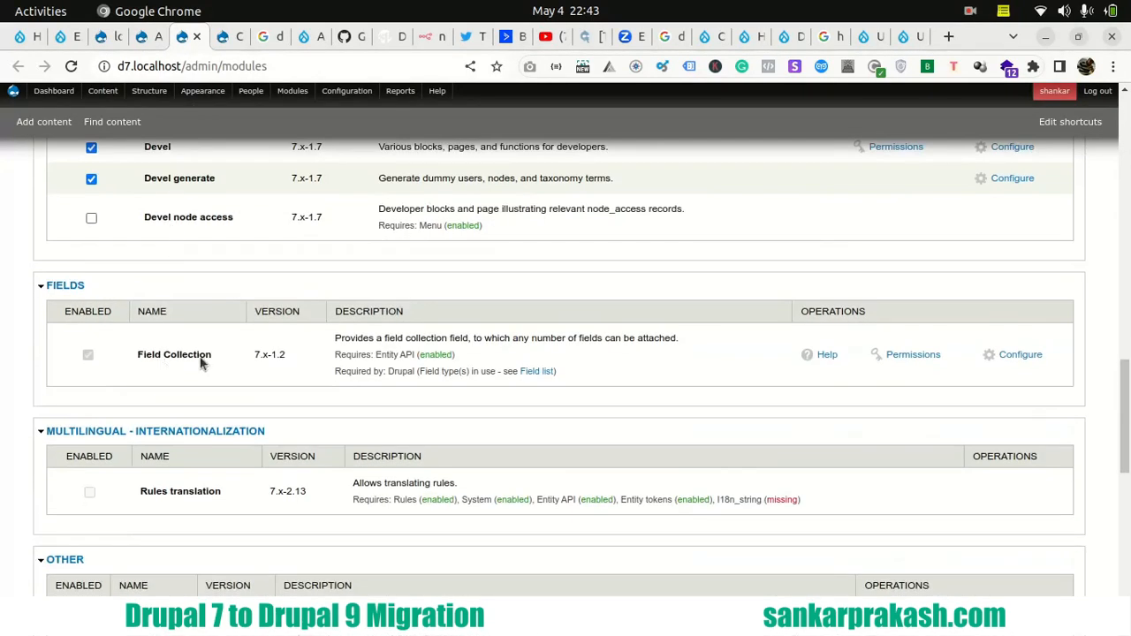
- Install the Paragraphs module on the Drupal 9 site together with its required Entity Reference Revisions module
left_click(69, 38)
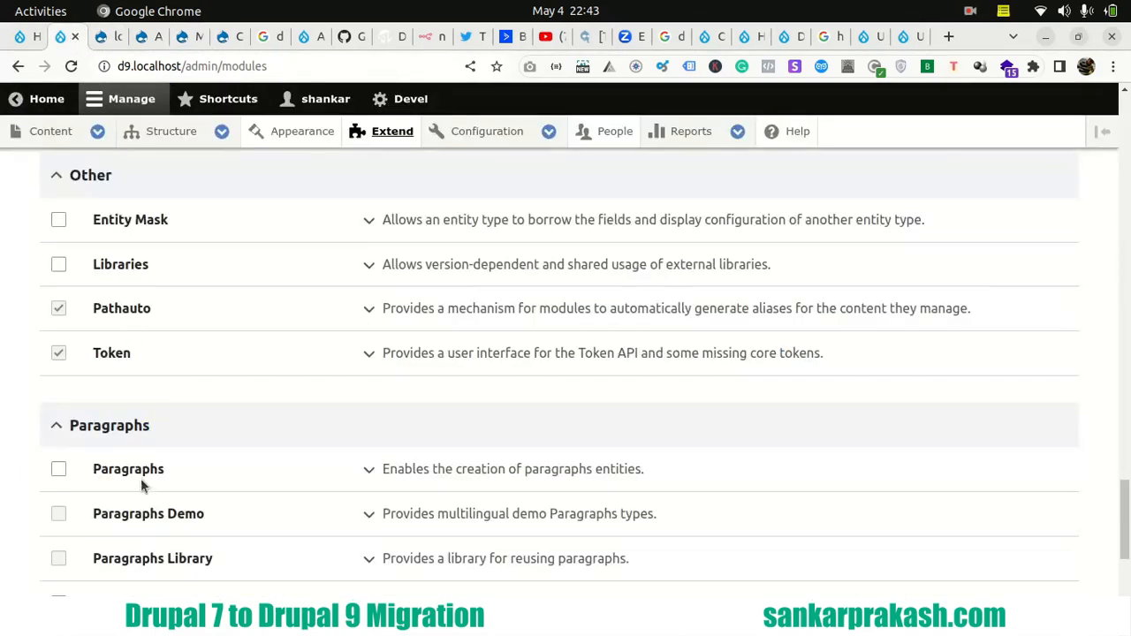
scroll(115, 441, "down", 2)
left_click(58, 270)
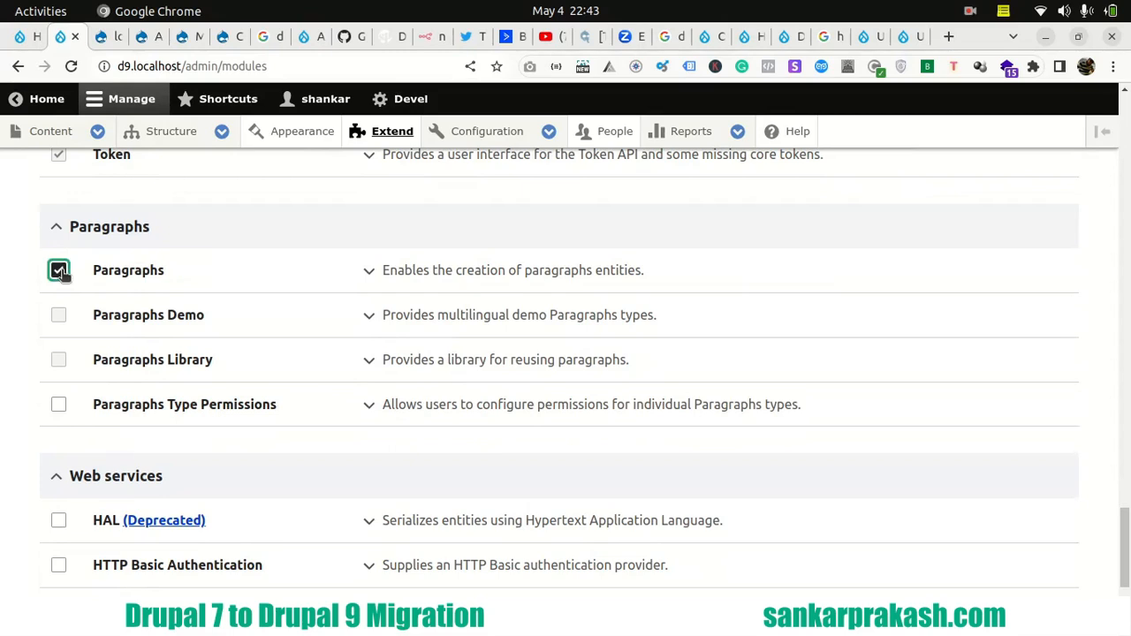
scroll(51, 394, "down", 3)
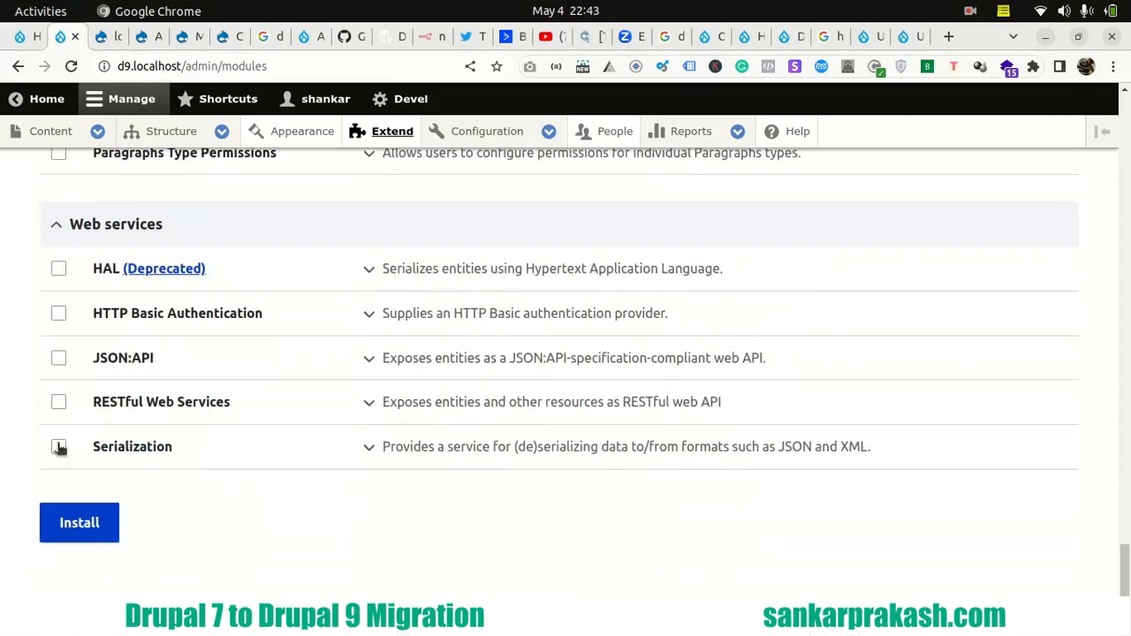
left_click(98, 525)
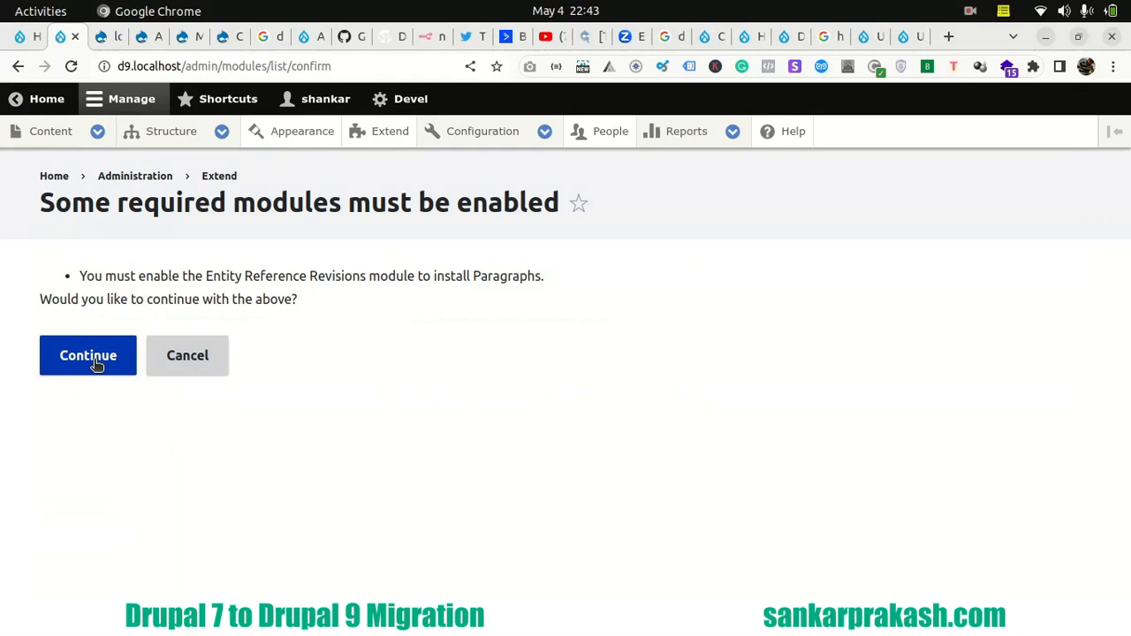
left_click(96, 366)
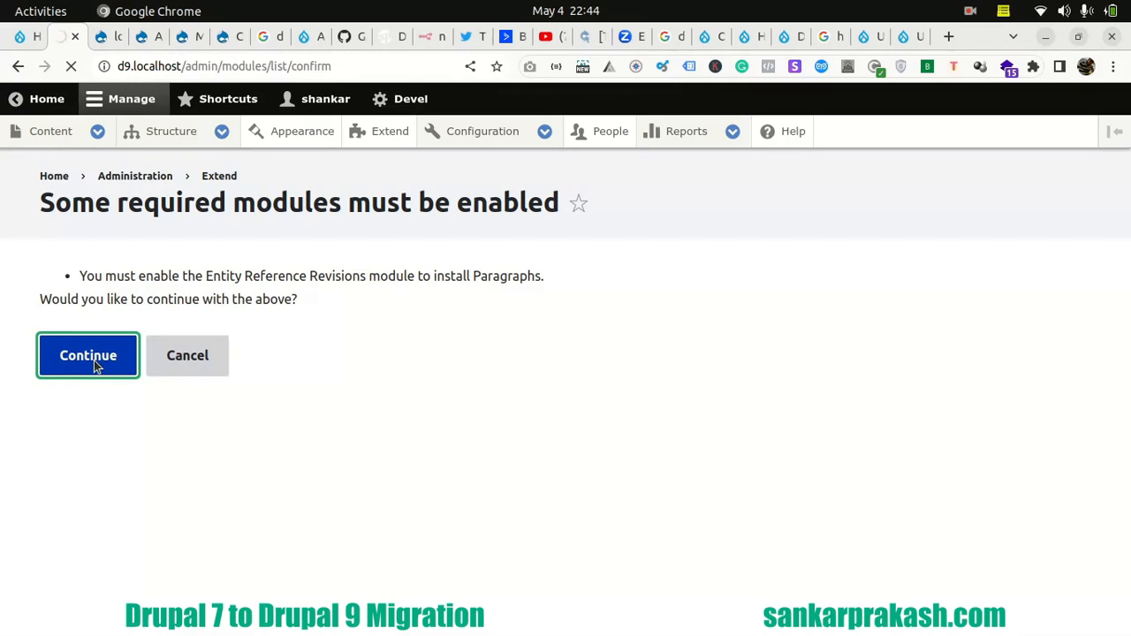
- Switch to the LibreOffice Calc checklist, review the rows from website backup onward, and select the Execute Initial Migration row
mouse_move(6, 292)
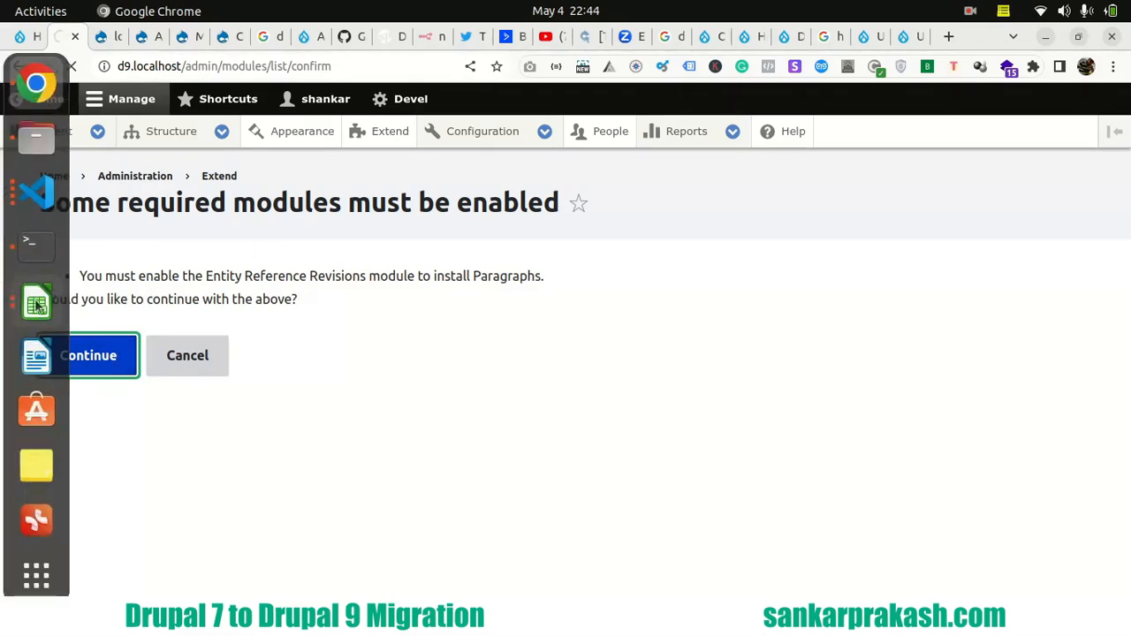
left_click(36, 305)
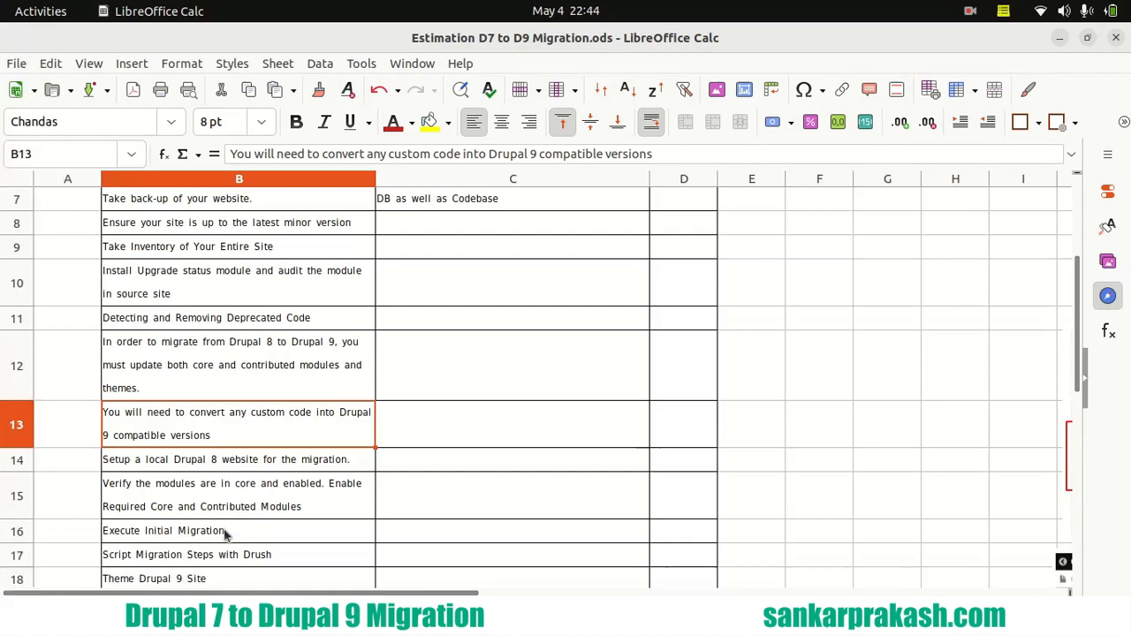
left_click(209, 500)
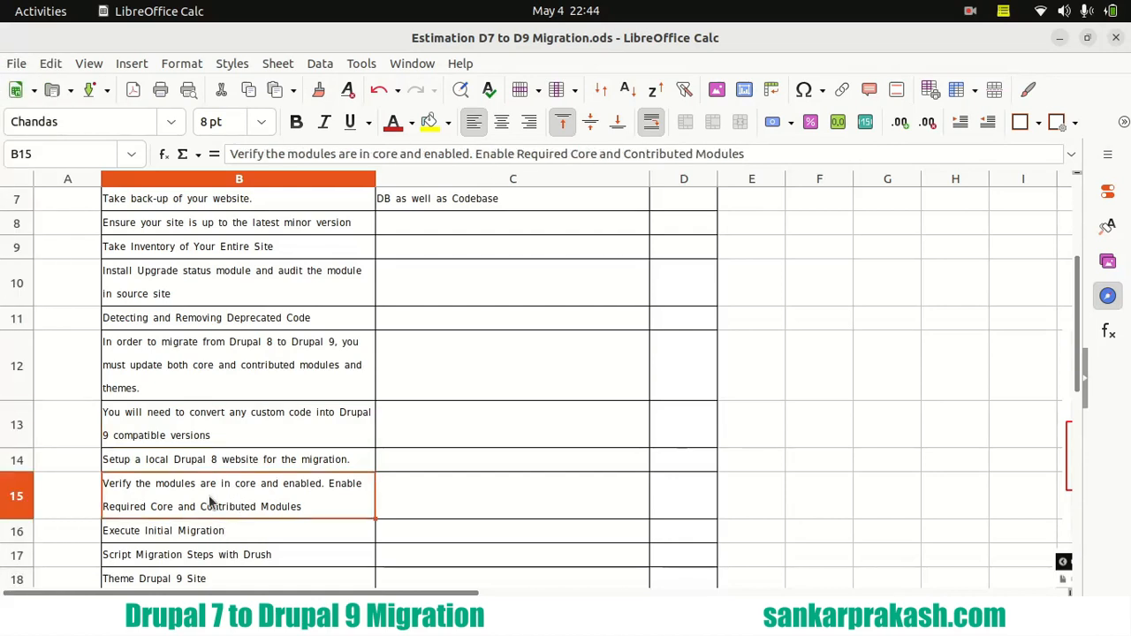
left_click_drag(233, 202, 260, 531)
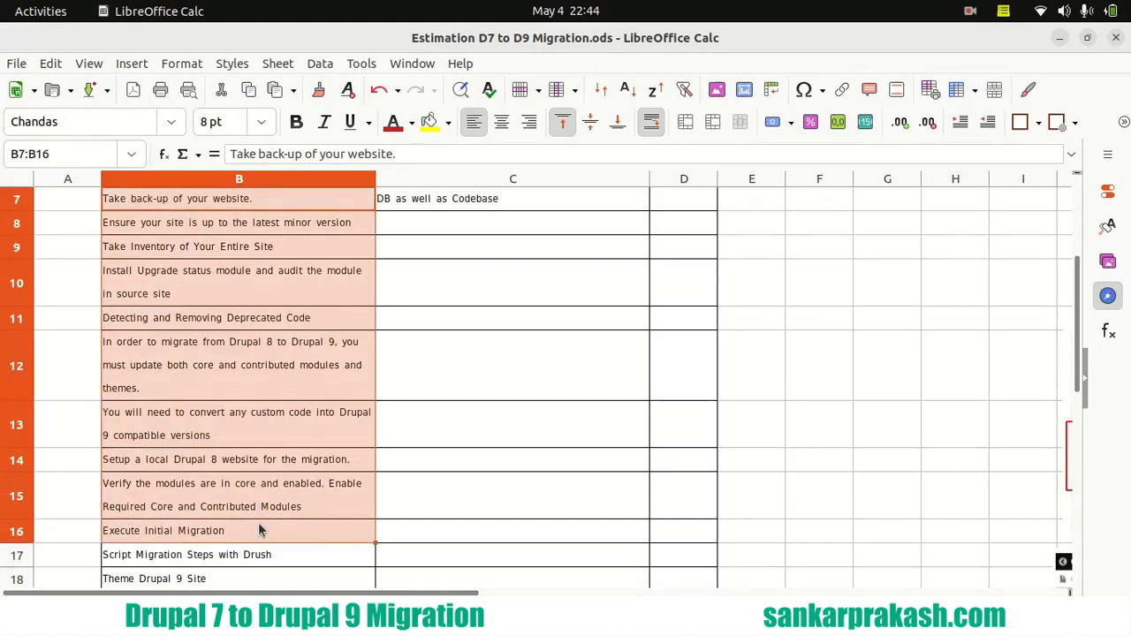
scroll(281, 404, "down", 2)
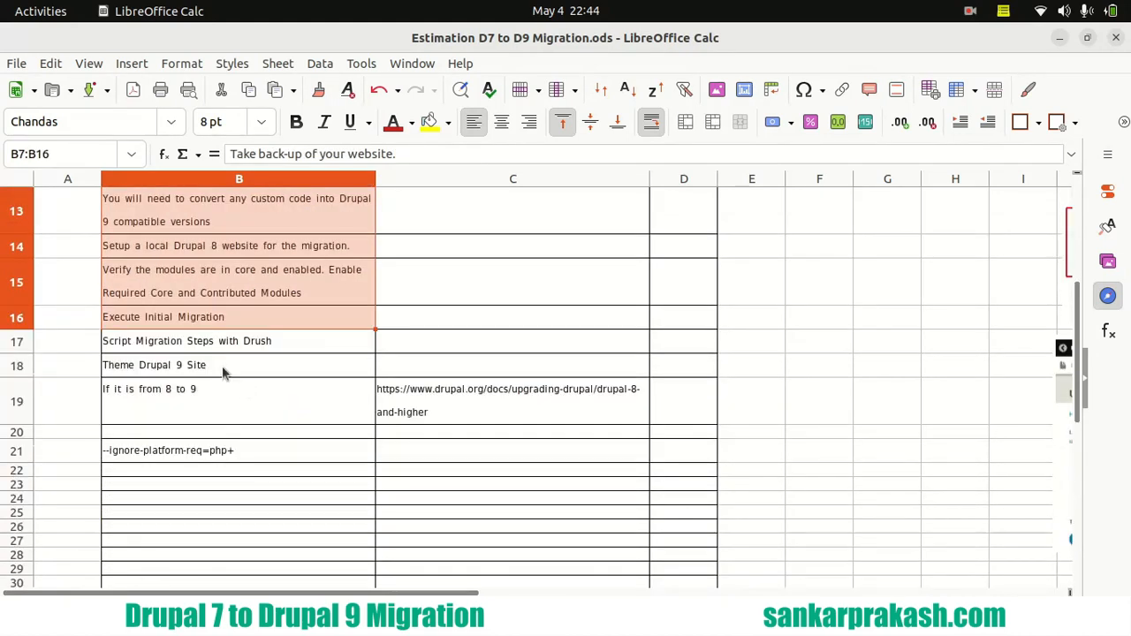
left_click(212, 344)
left_click(208, 323)
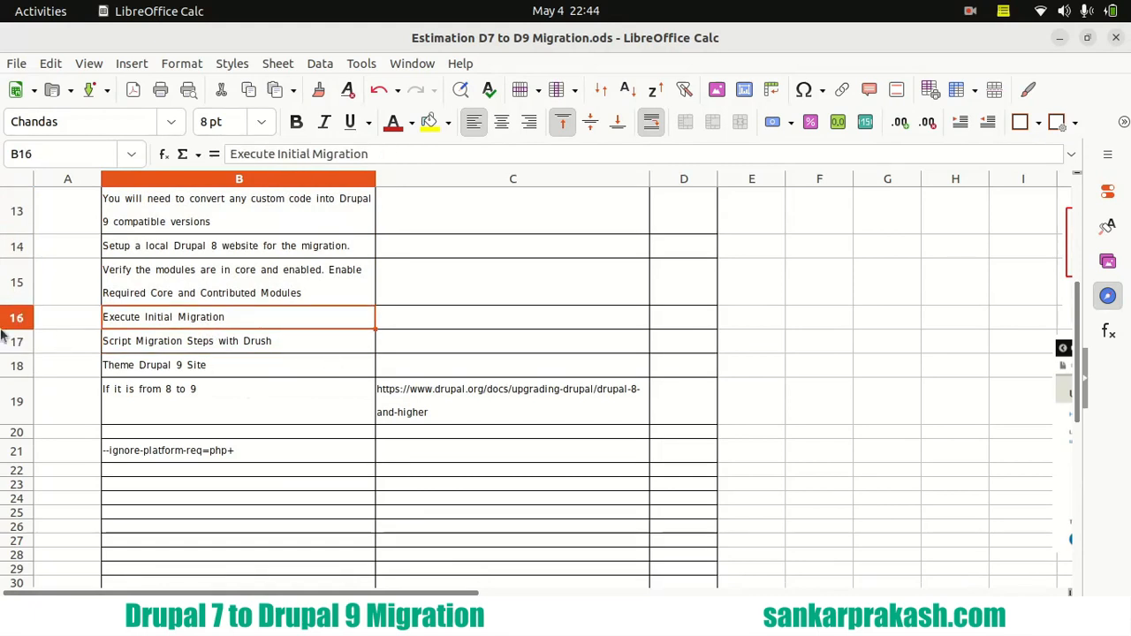
- Switch back to Chrome and expand the details of the Migrate, Migrate Drupal and Migrate Drupal UI modules on the Drupal 9 site
mouse_move(2, 343)
left_click(36, 84)
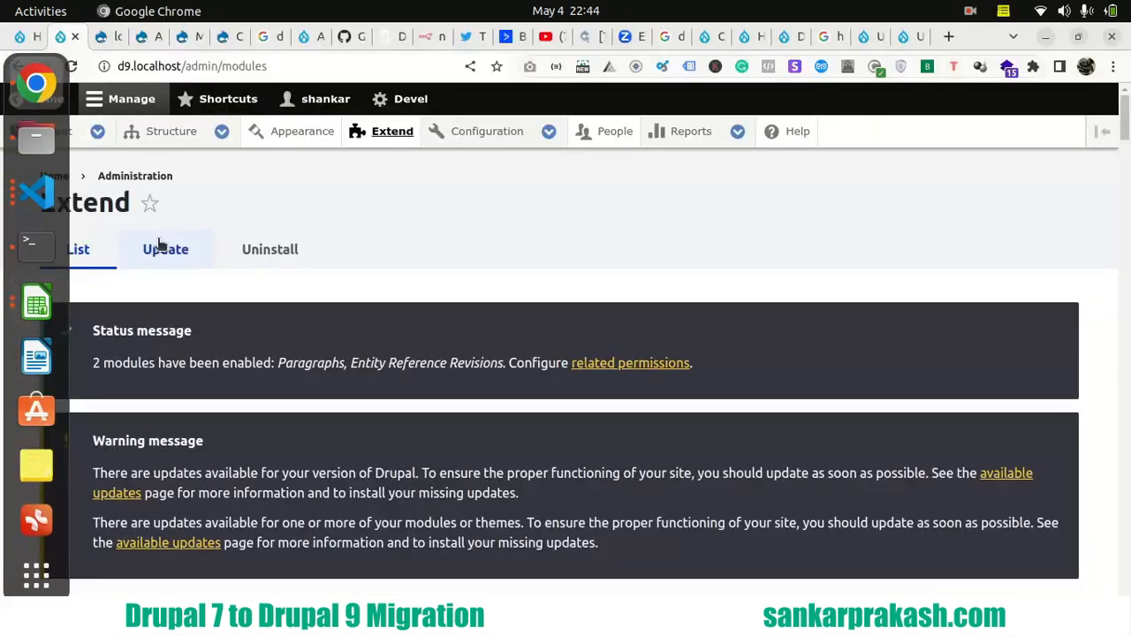
scroll(27, 332, "down", 10)
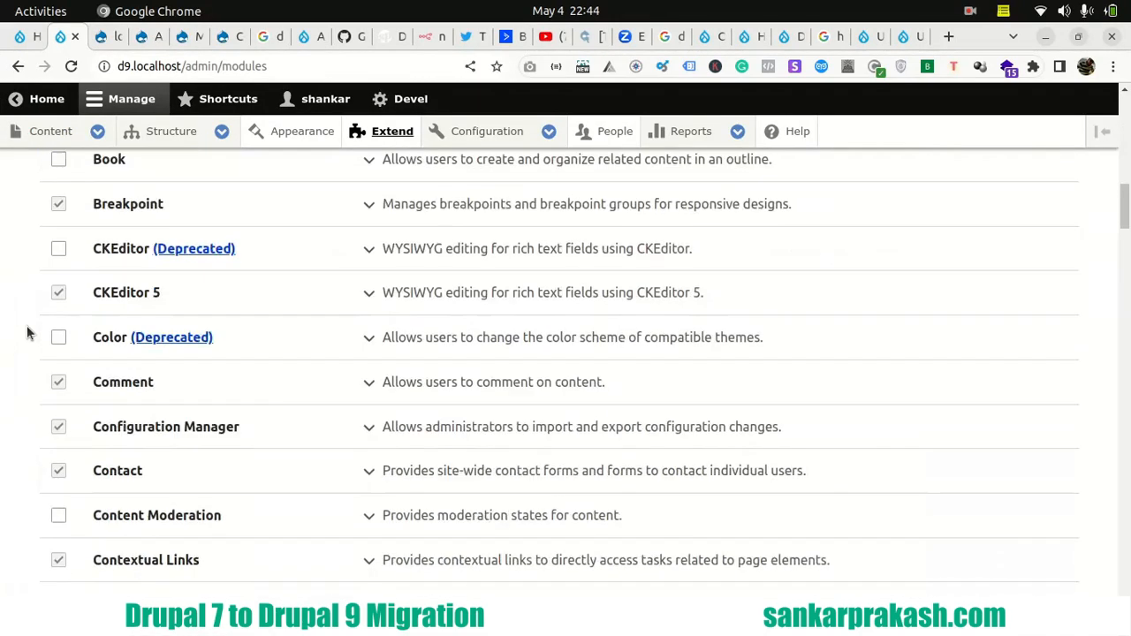
scroll(27, 333, "down", 6)
left_click_drag(1125, 247, 1125, 612)
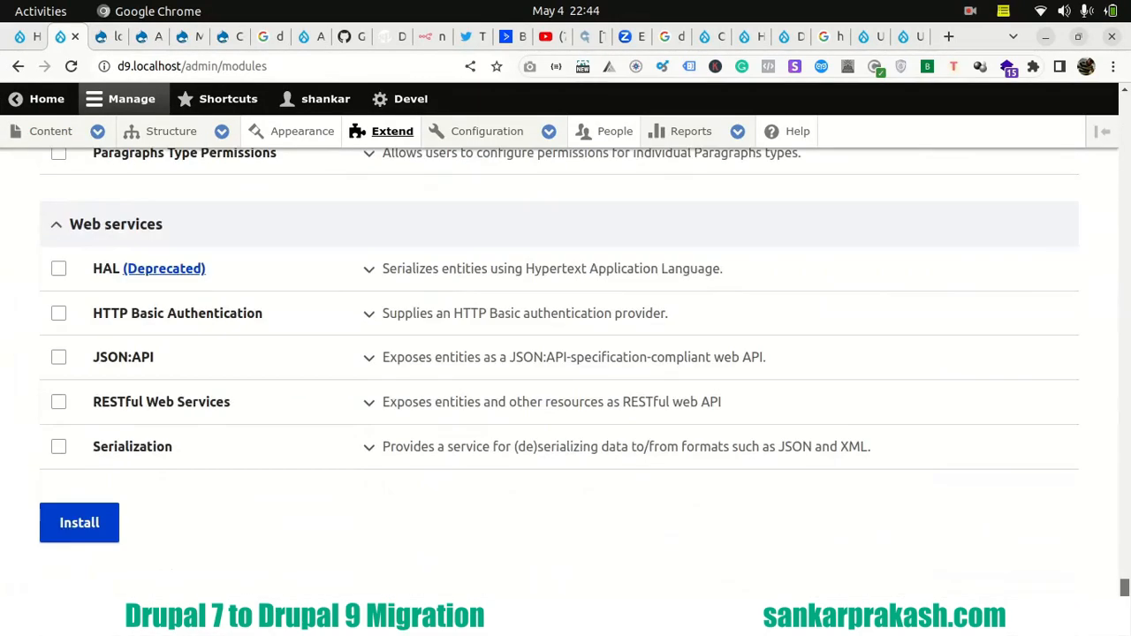
scroll(445, 354, "up", 8)
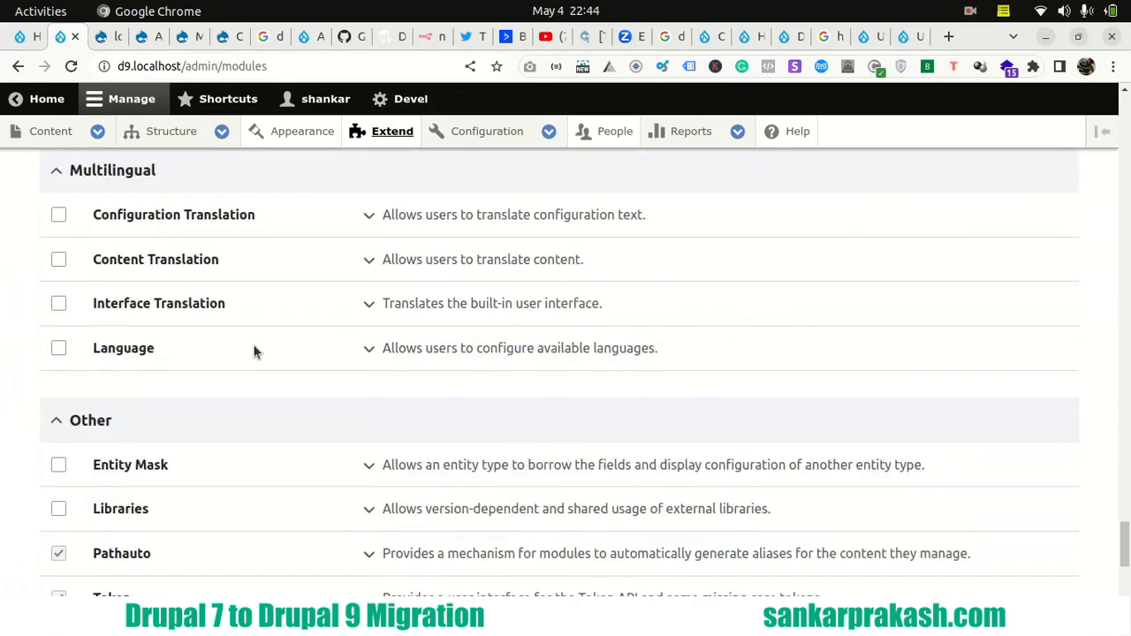
scroll(253, 352, "up", 4)
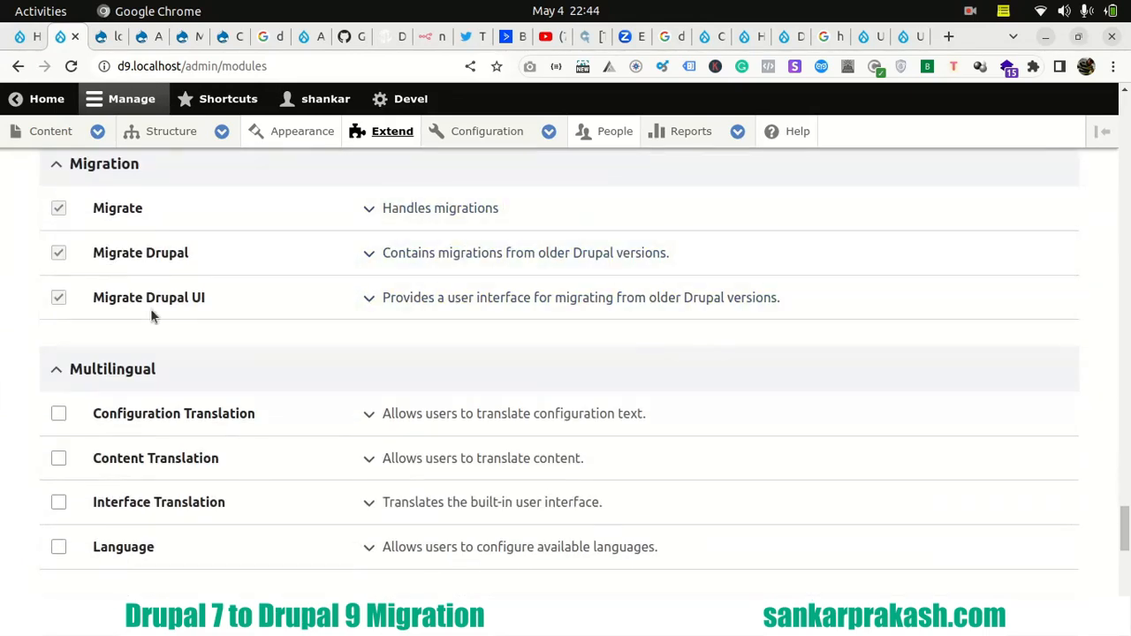
left_click(376, 208)
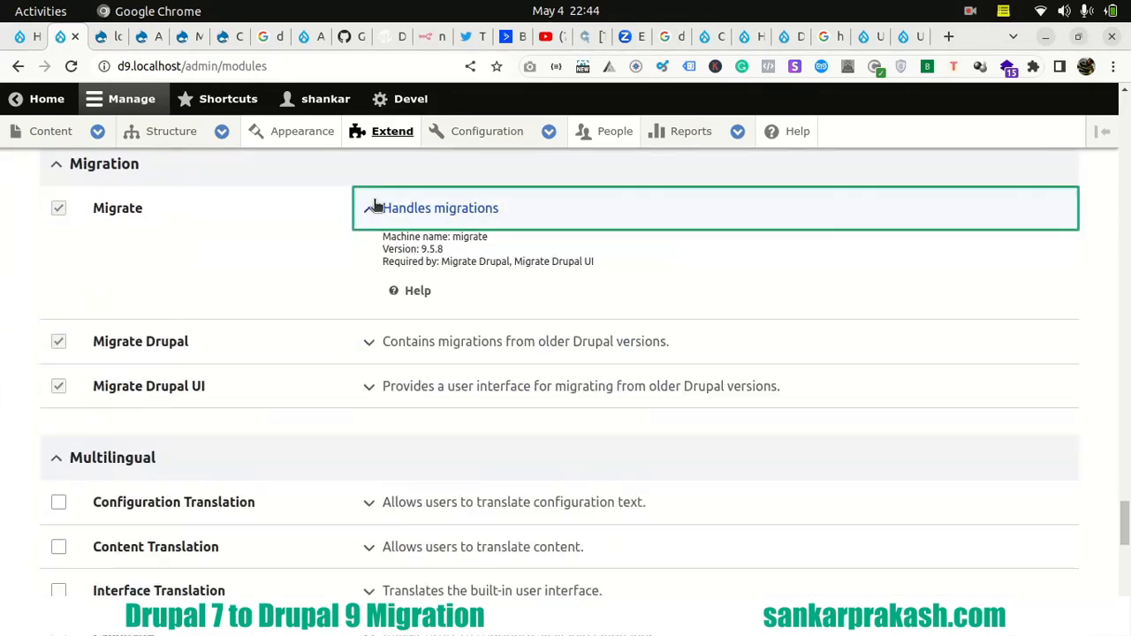
left_click(371, 344)
left_click(390, 487)
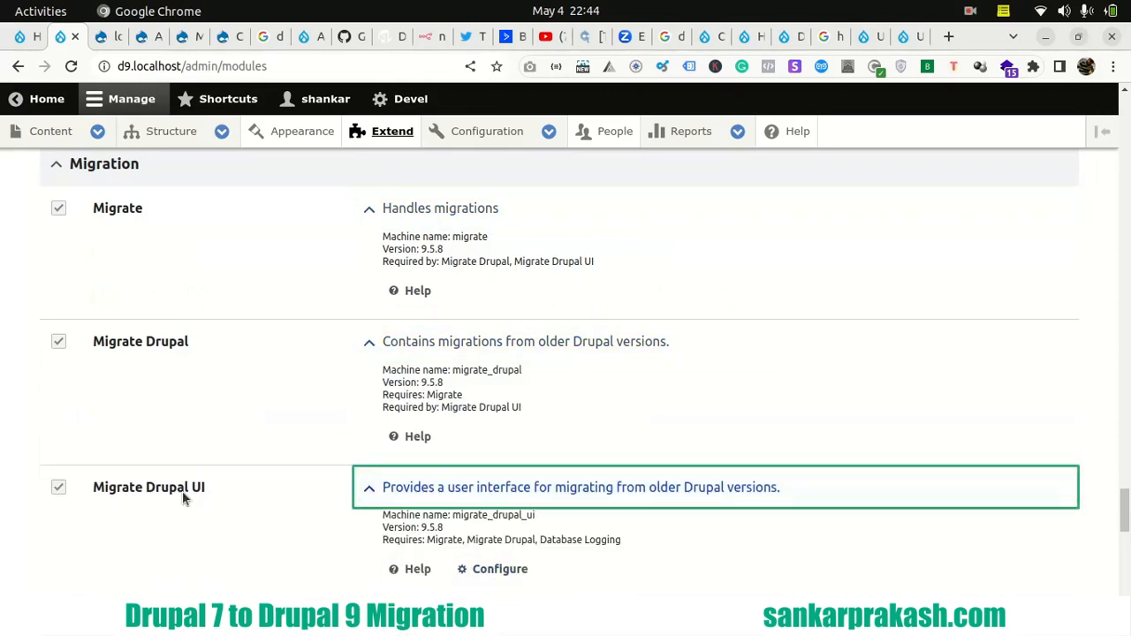
- Open the Migrate Drupal UI module's configuration page, read the upgrade instructions and highlight the Preparation steps heading
left_click(501, 571)
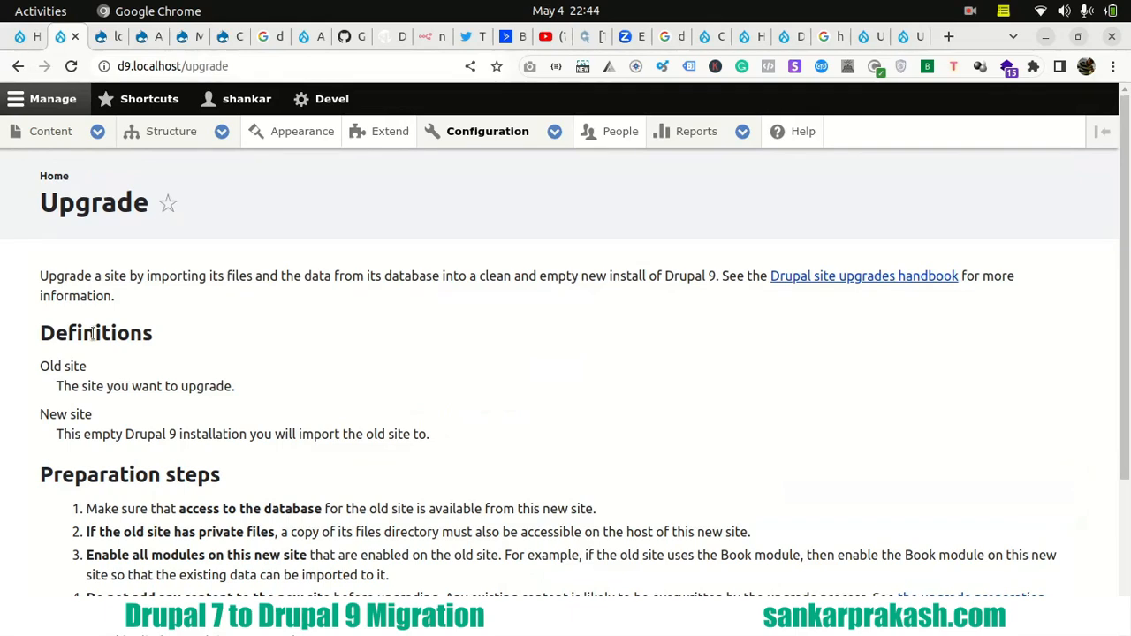
scroll(93, 334, "down", 2)
scroll(106, 318, "up", 1)
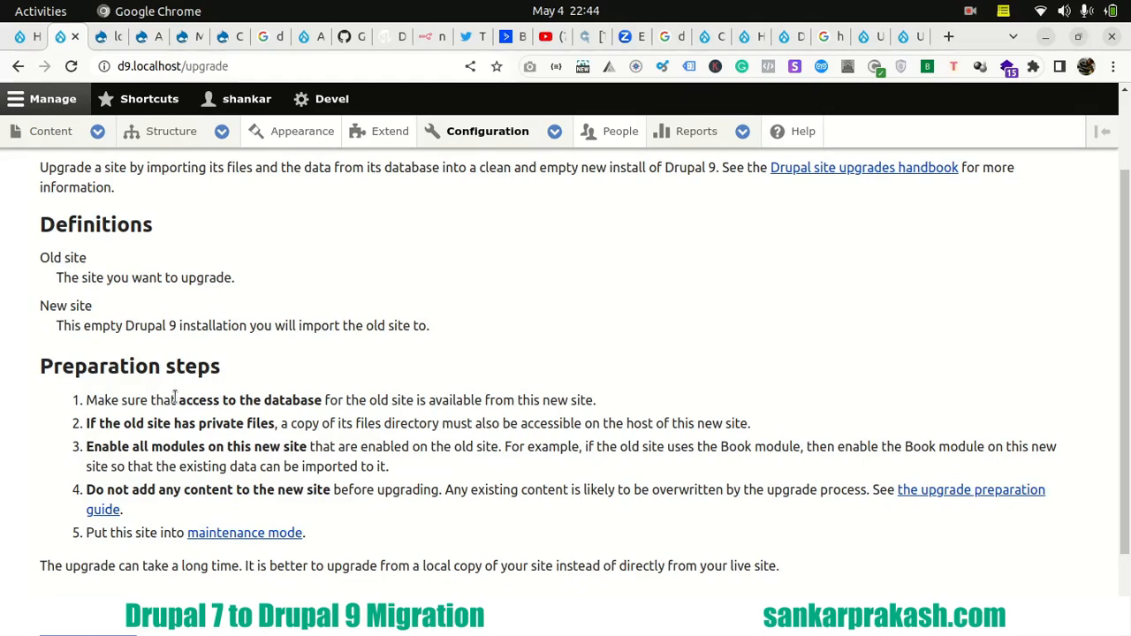
left_click_drag(176, 406, 321, 404)
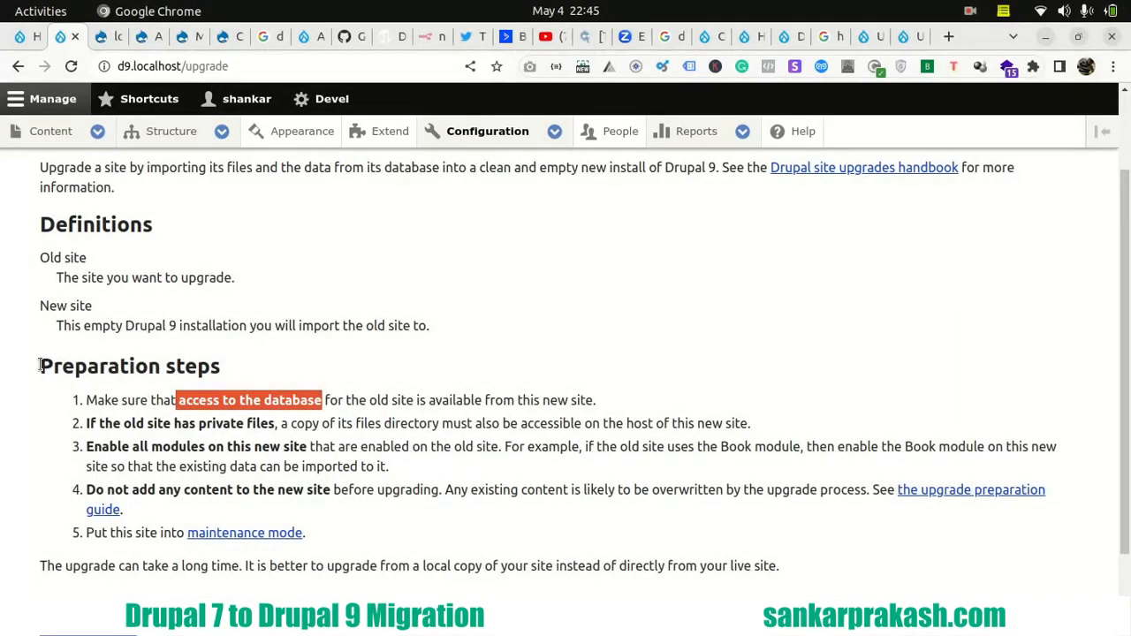
left_click_drag(39, 367, 237, 375)
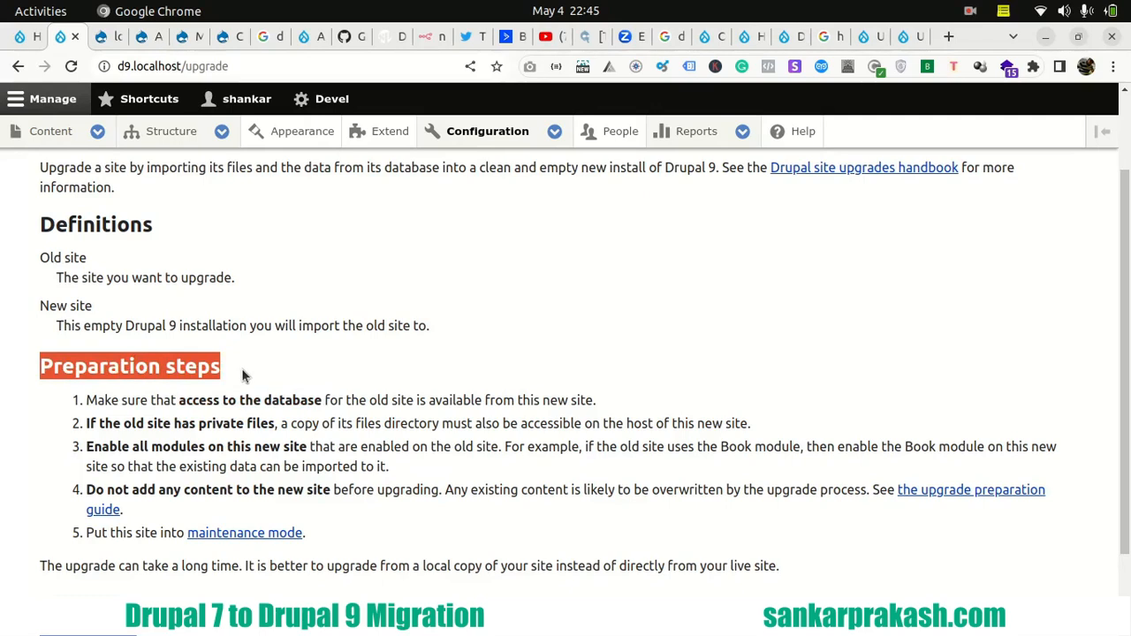
- Continue to the source site credentials form and enter root as the database username along with the database password
scroll(245, 358, "down", 2)
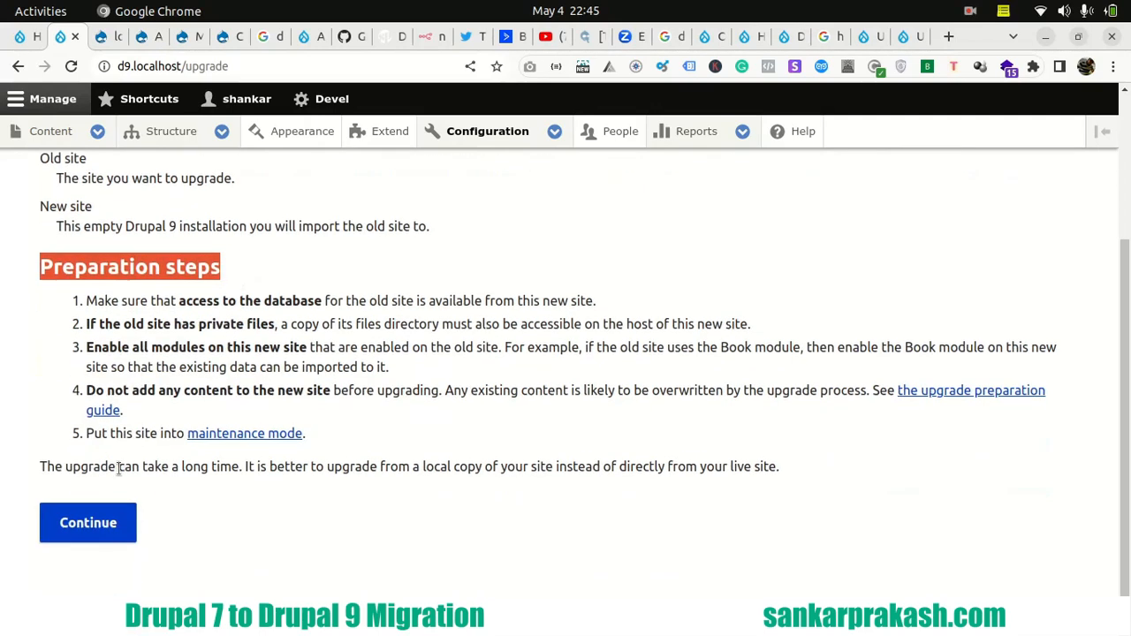
left_click(95, 525)
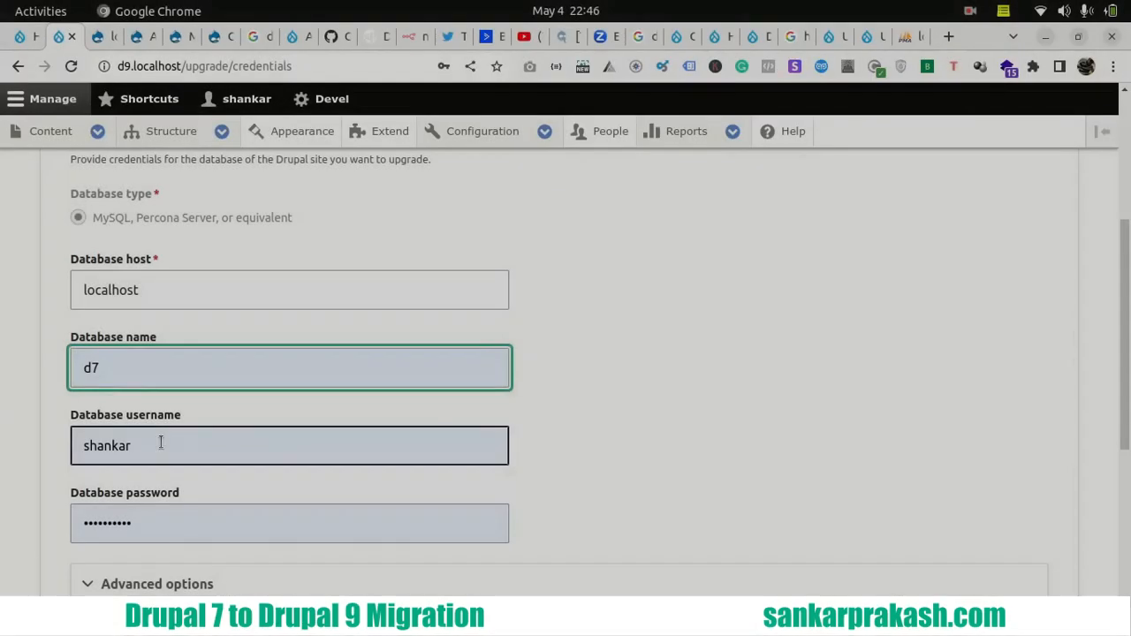
left_click(160, 442)
double_click(160, 443)
type("root")
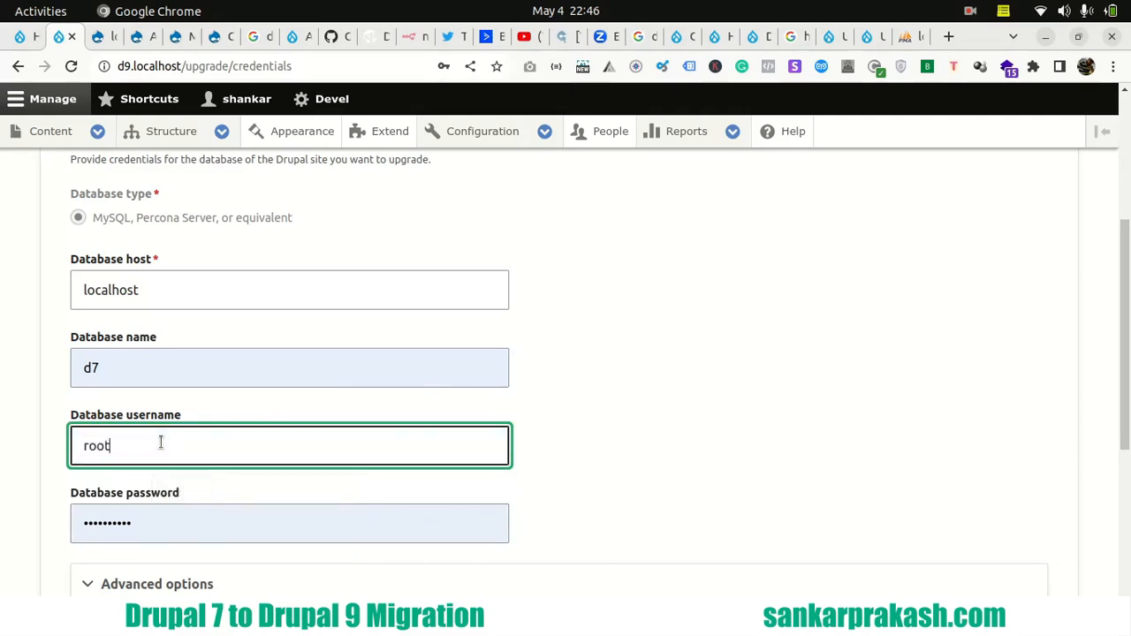
key("Tab")
key("ctrl+v")
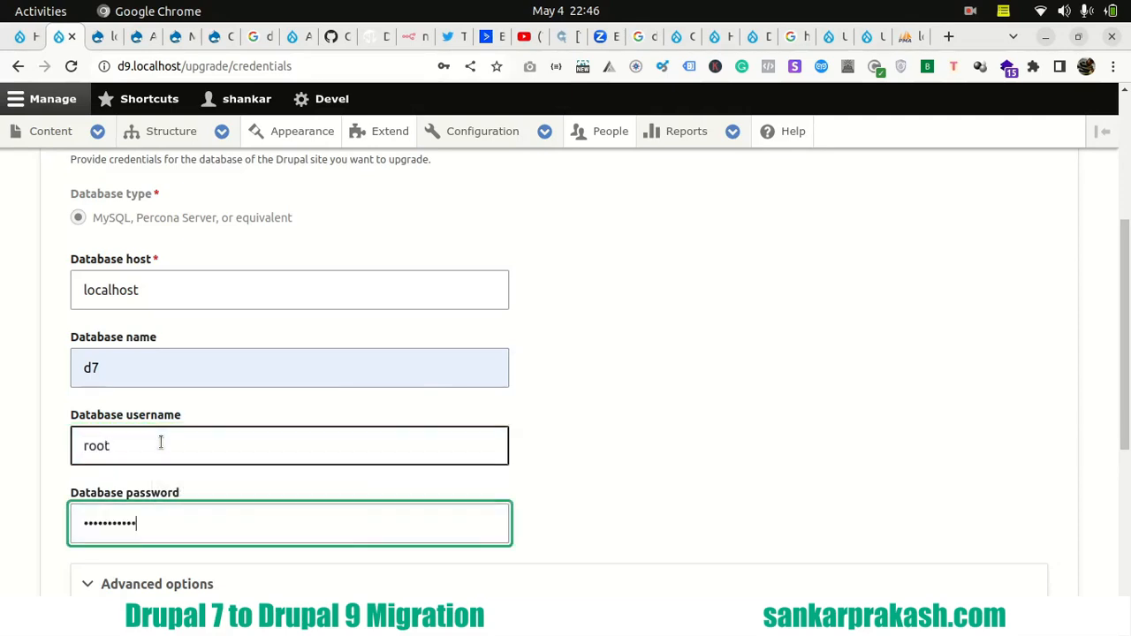
left_click(51, 344)
scroll(41, 393, "up", 2)
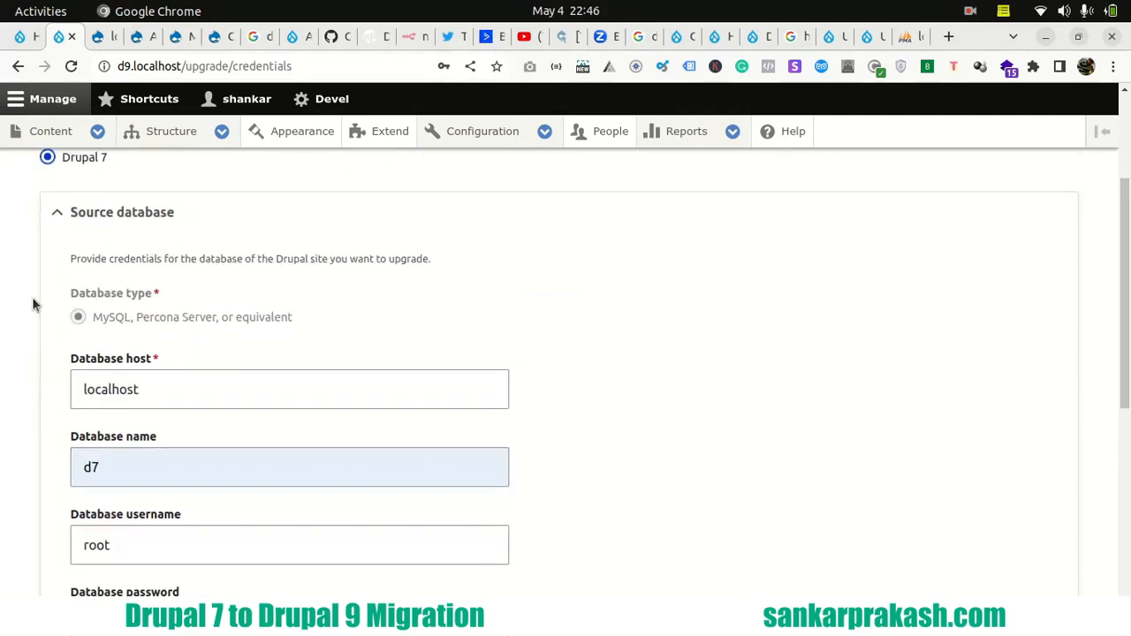
scroll(33, 304, "up", 2)
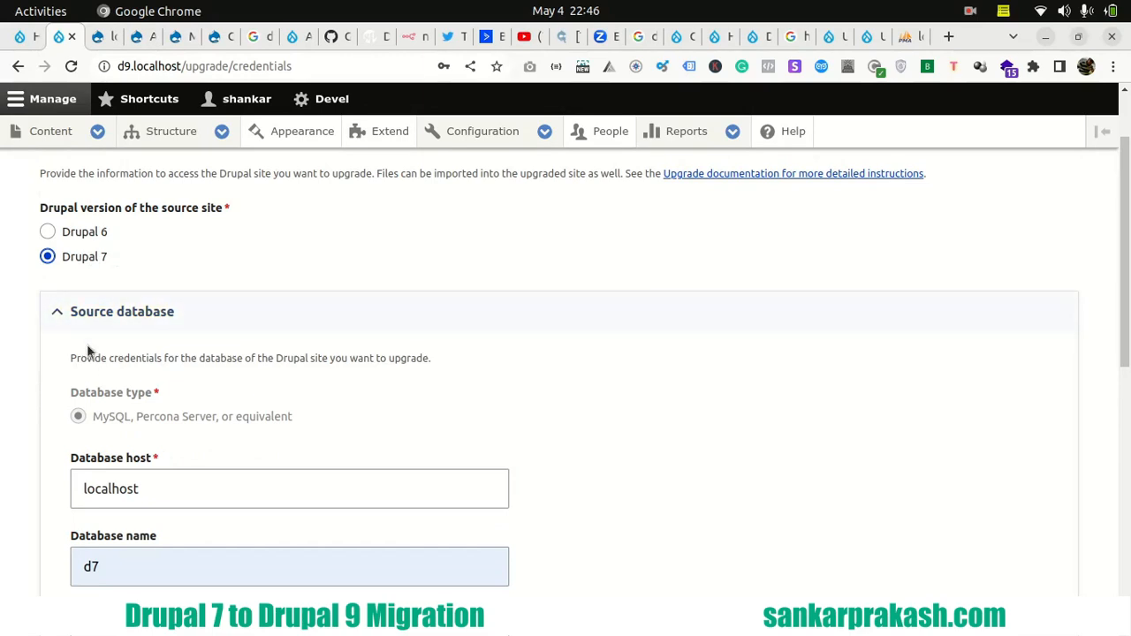
- Submit the source site details for upgrade review with the file directories left empty, dismiss the password-saving offer and acknowledge the possible data loss
scroll(45, 354, "down", 6)
scroll(45, 355, "down", 6)
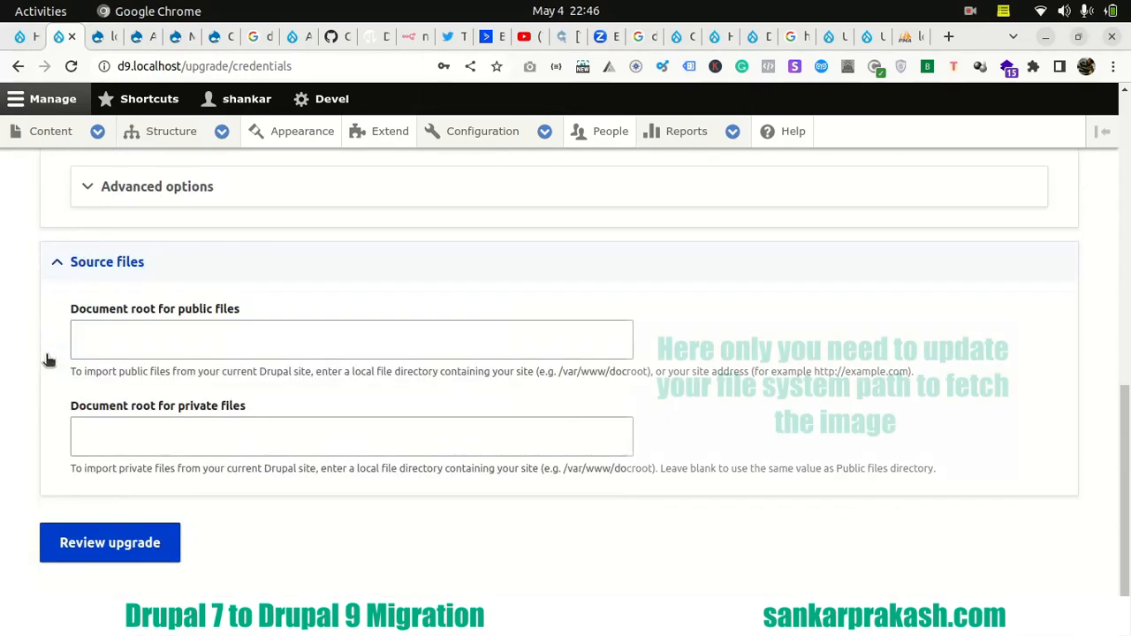
left_click(111, 527)
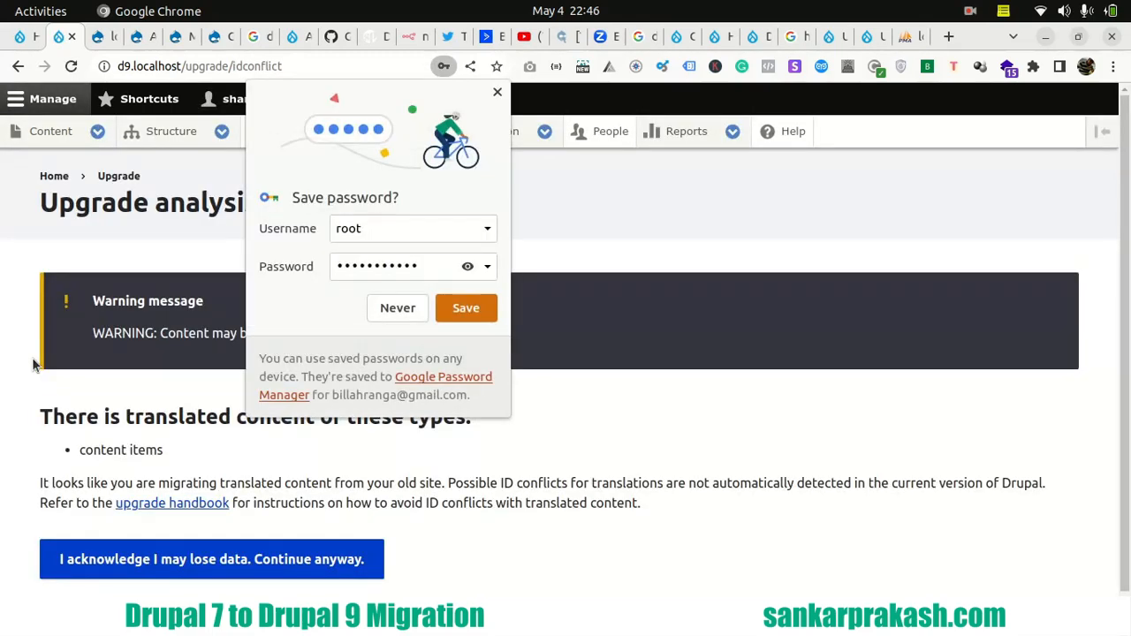
left_click(498, 91)
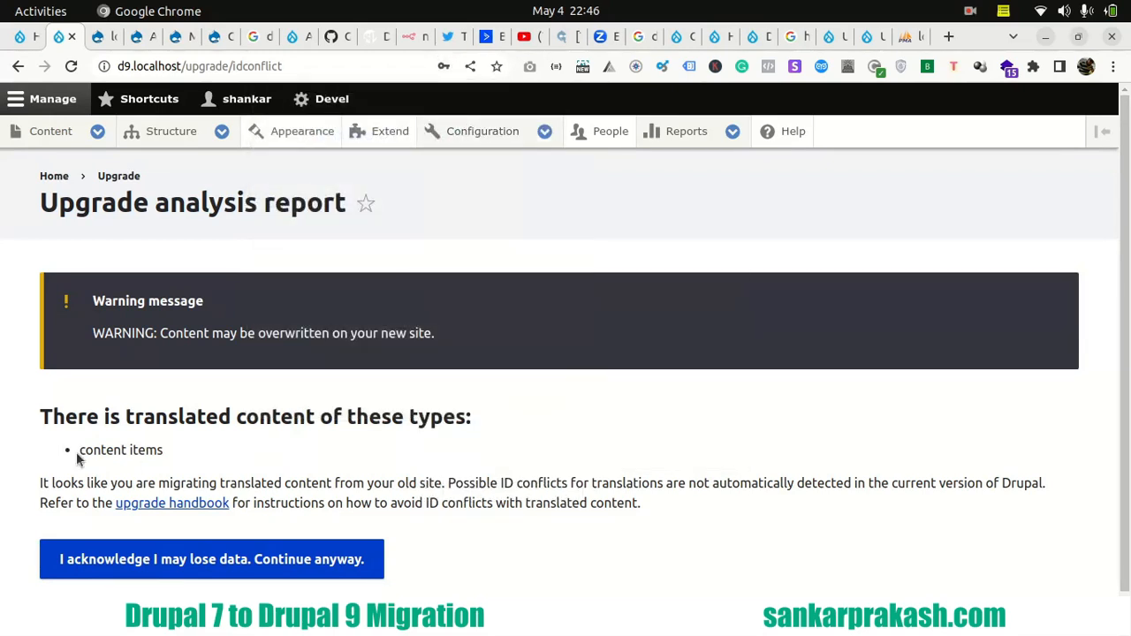
left_click_drag(79, 451, 165, 453)
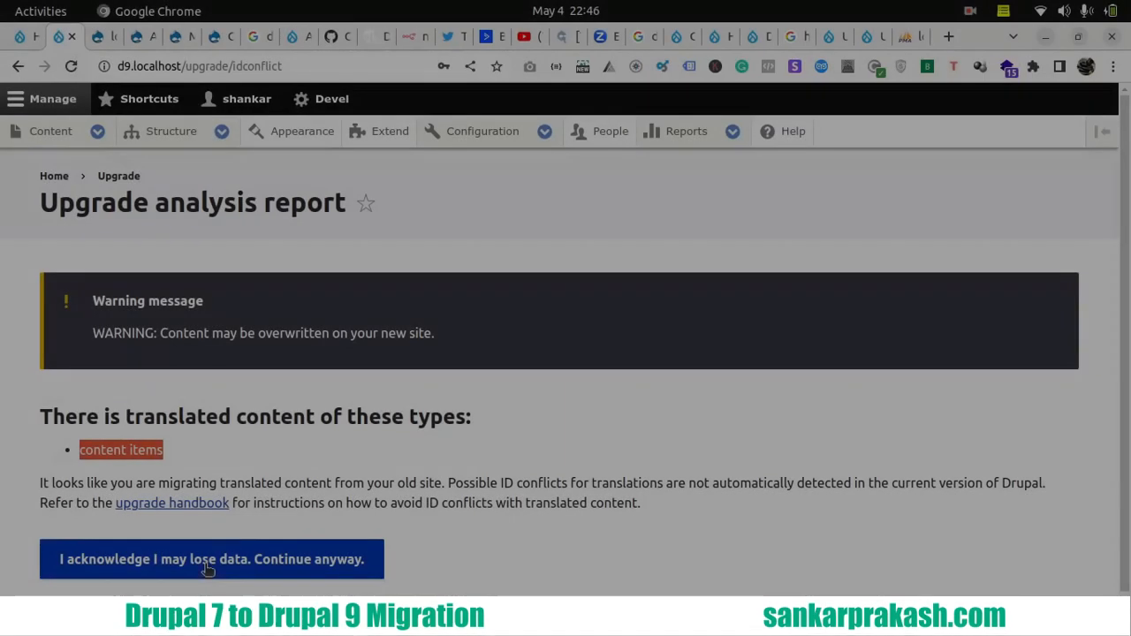
left_click(206, 570)
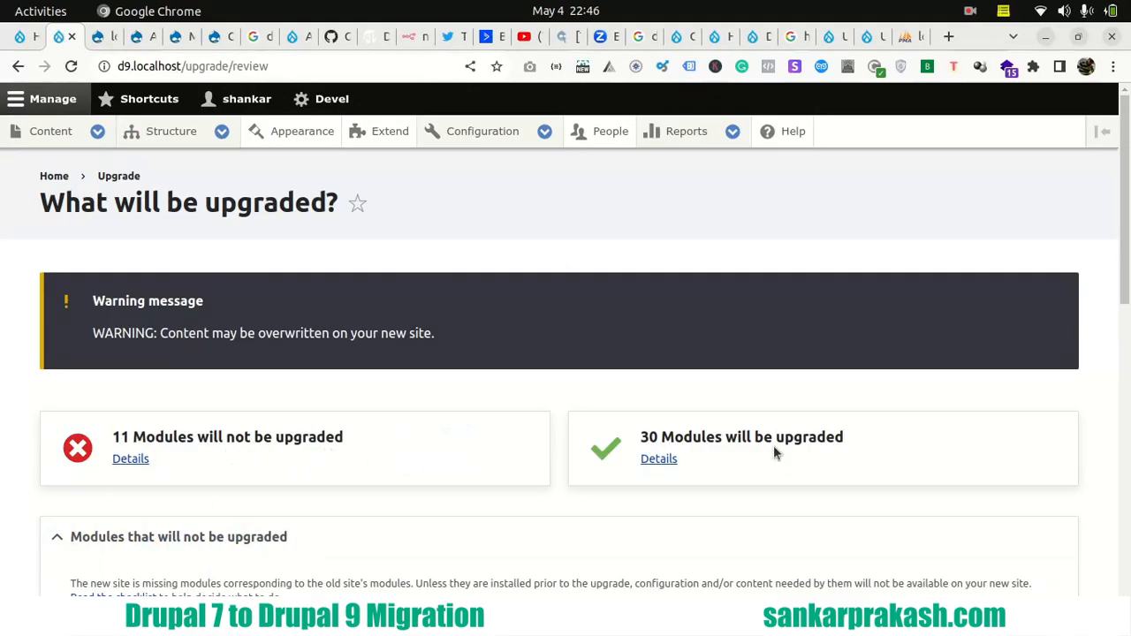
- Examine the list of Drupal 7 modules that will not be upgraded, including their Drupal 9 counterparts
scroll(118, 486, "down", 3)
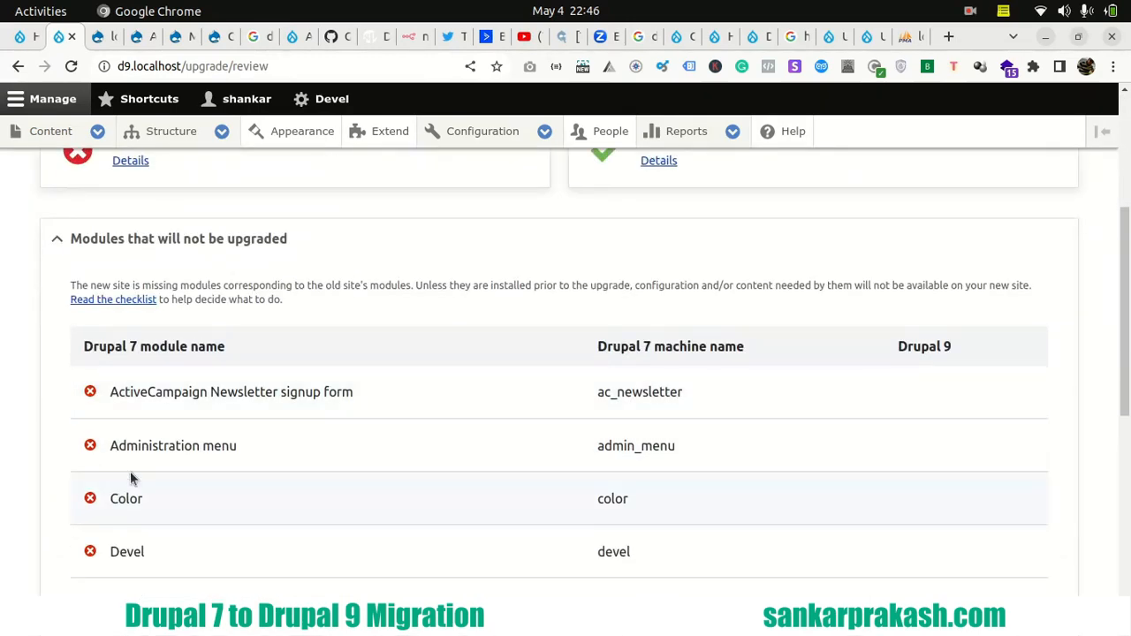
scroll(130, 473, "up", 1)
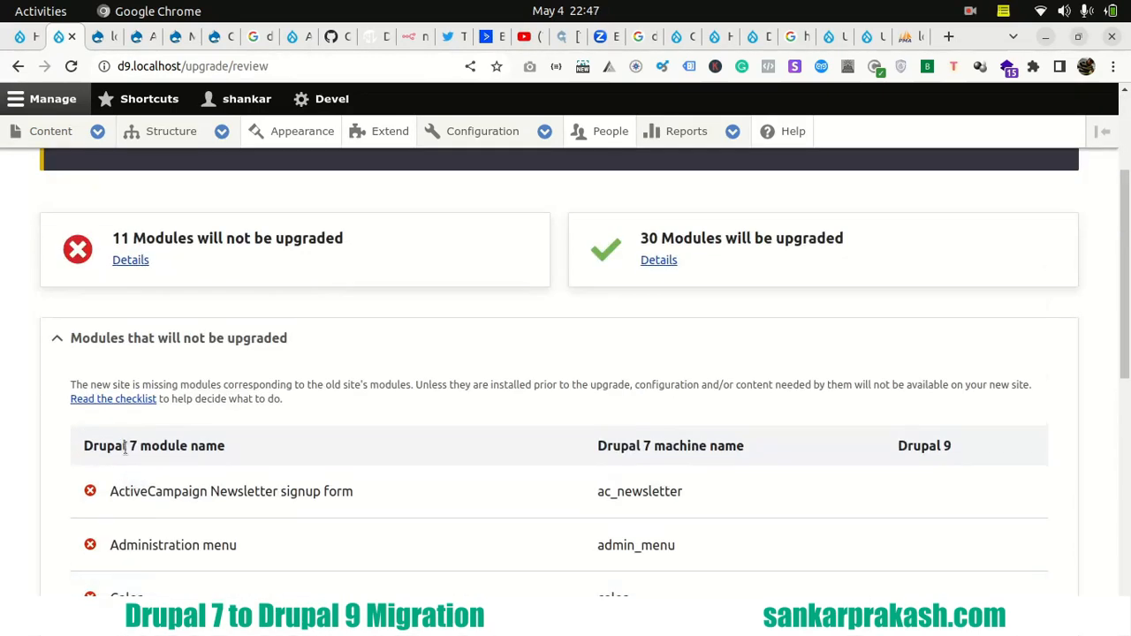
scroll(226, 465, "down", 2)
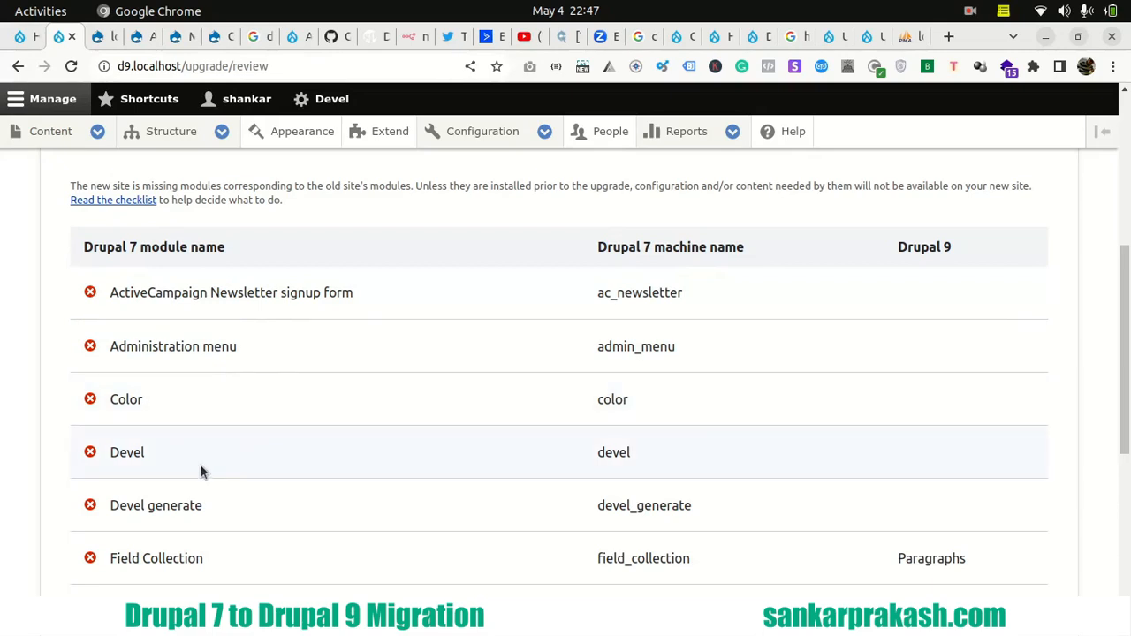
scroll(204, 471, "down", 2)
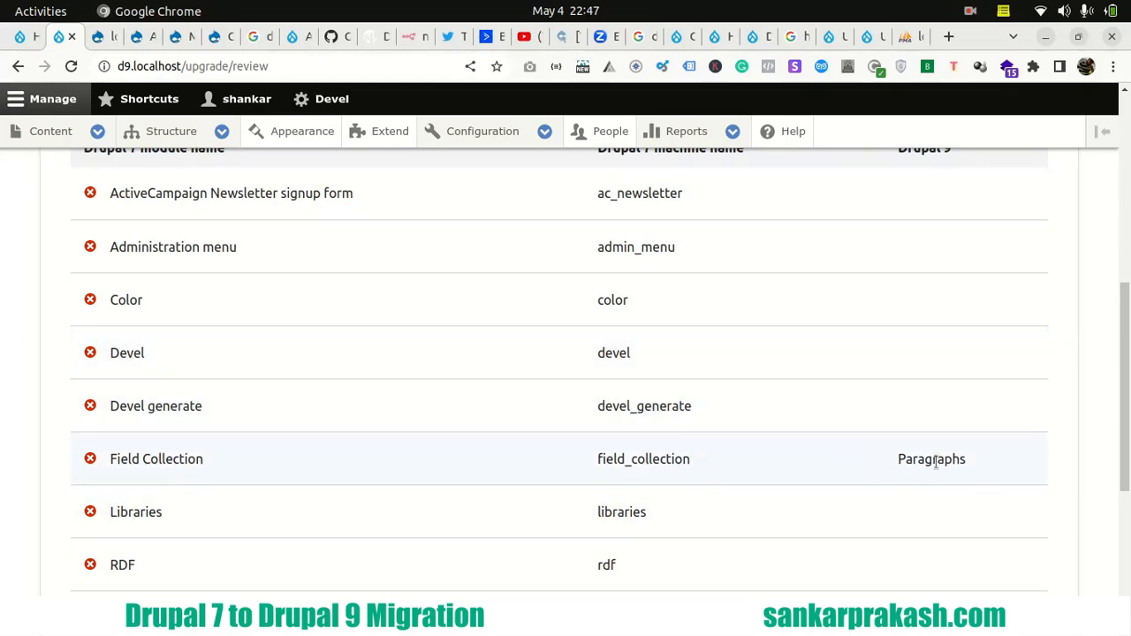
scroll(245, 517, "down", 4)
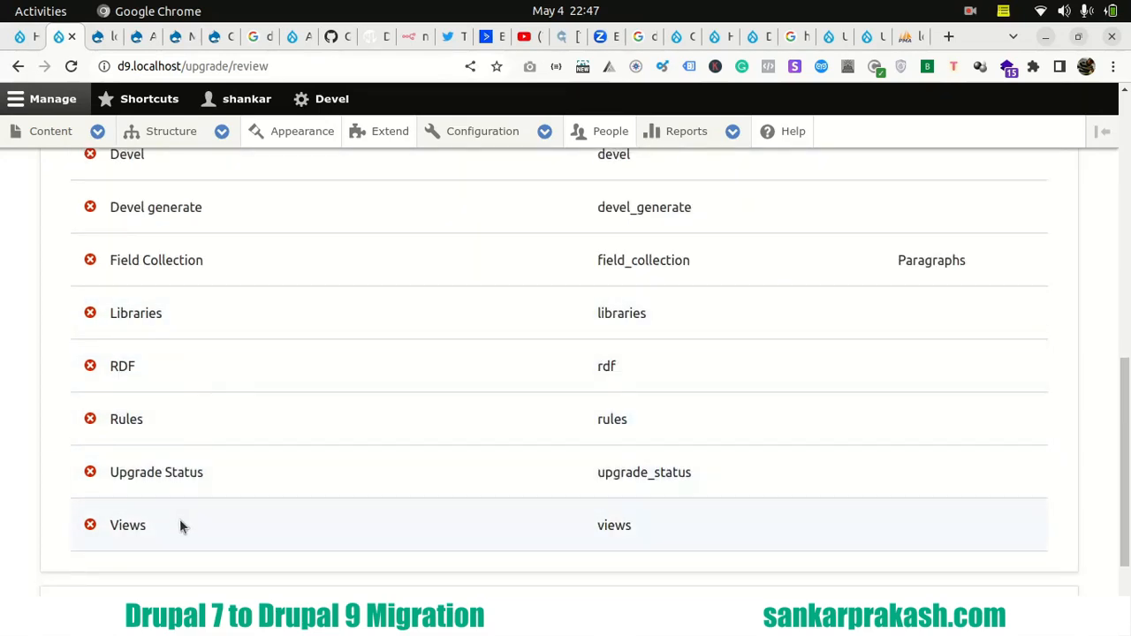
scroll(182, 526, "up", 6)
scroll(215, 487, "up", 4)
scroll(225, 473, "down", 6)
scroll(225, 470, "down", 7)
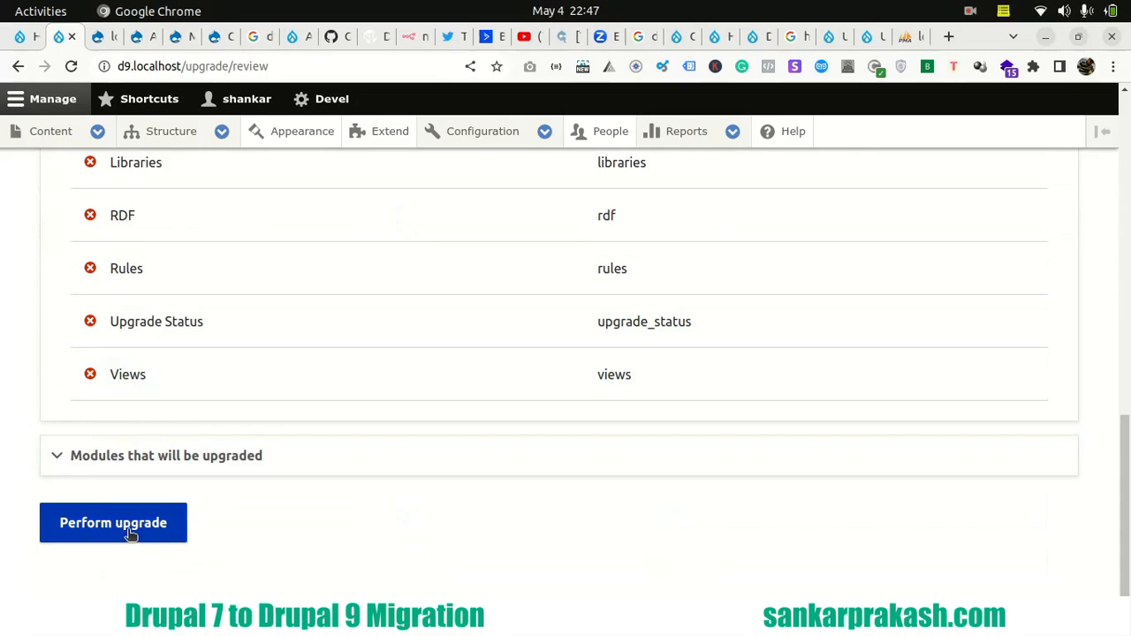
- Perform the upgrade and check the progress of its tasks
scroll(139, 409, "up", 7)
scroll(139, 411, "down", 7)
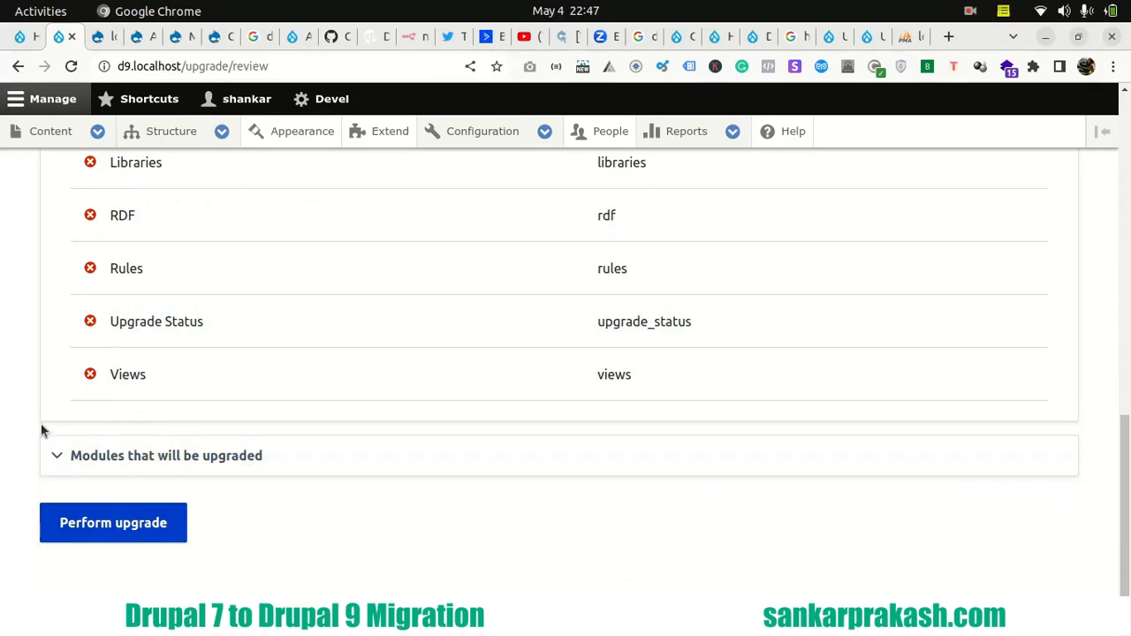
left_click(122, 534)
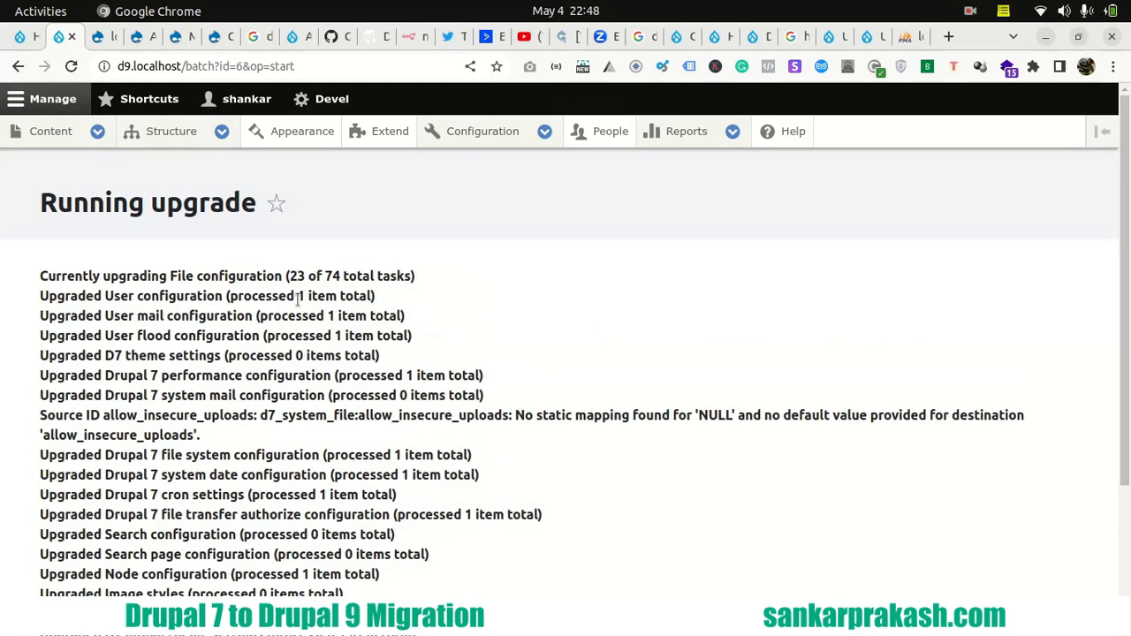
scroll(297, 299, "down", 3)
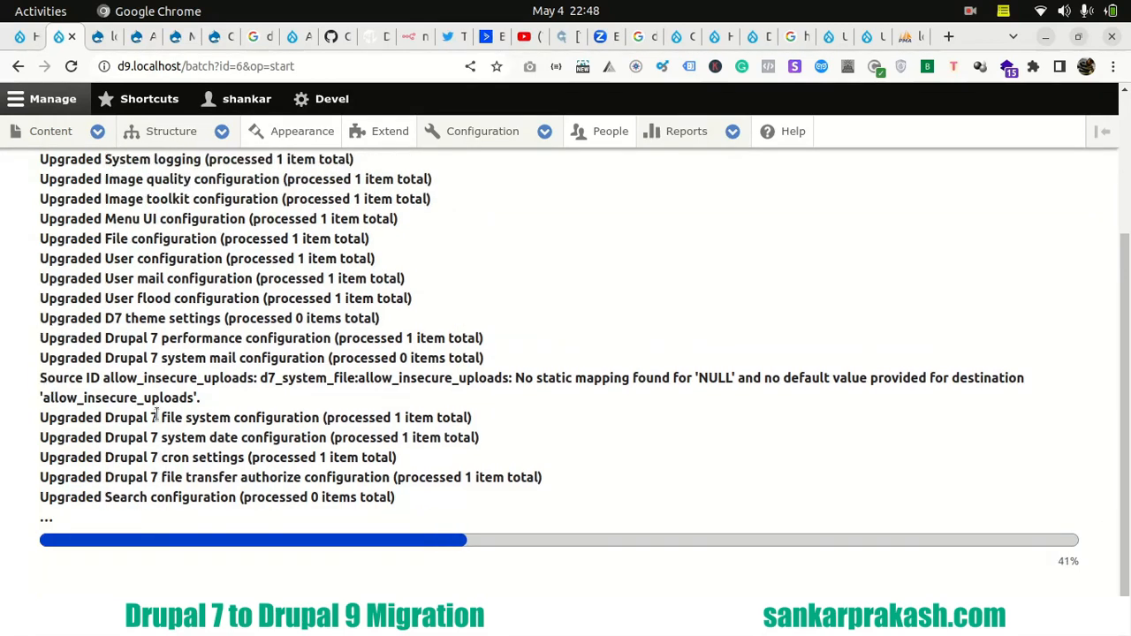
- Review the Drupal 7 site's content types, its user list in a new browser tab, and its content list
left_click(219, 37)
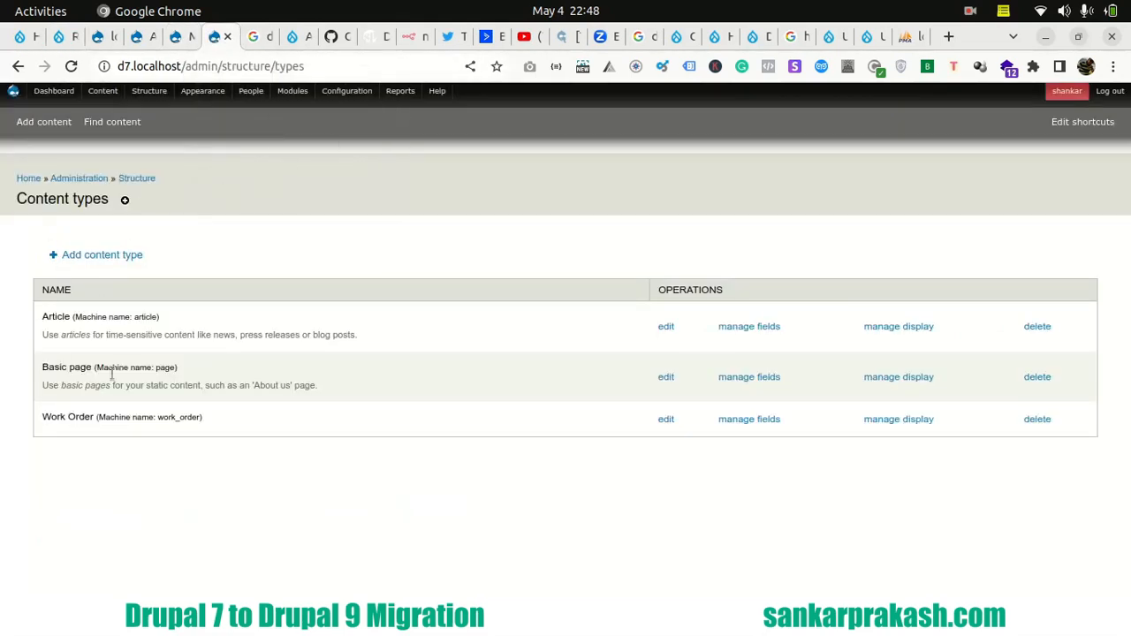
right_click(269, 107)
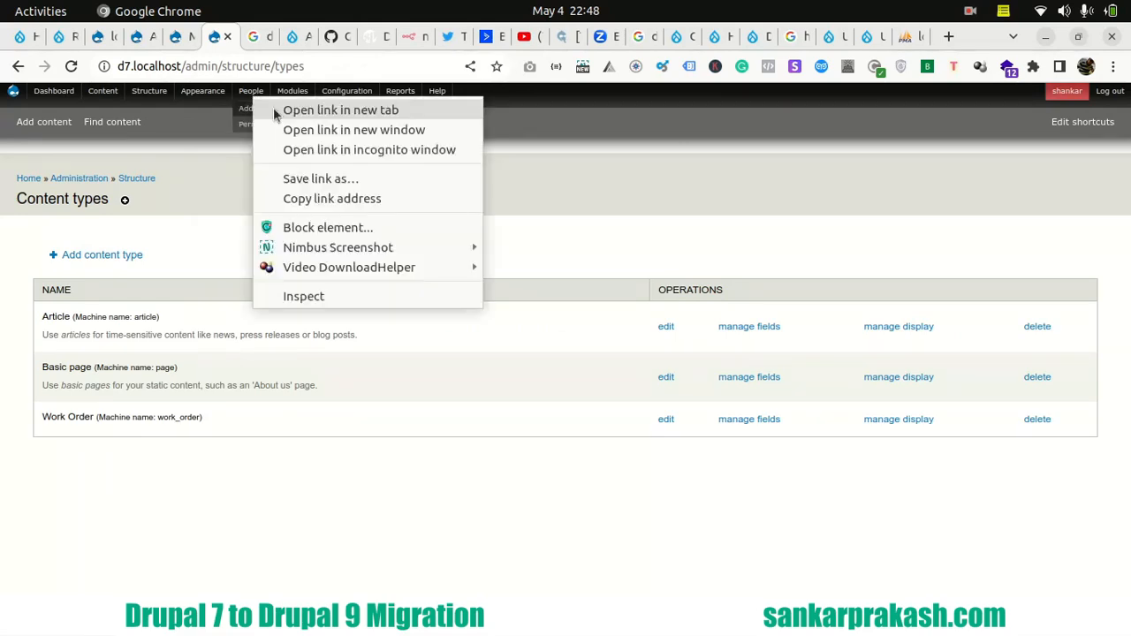
left_click(305, 112)
left_click(244, 39)
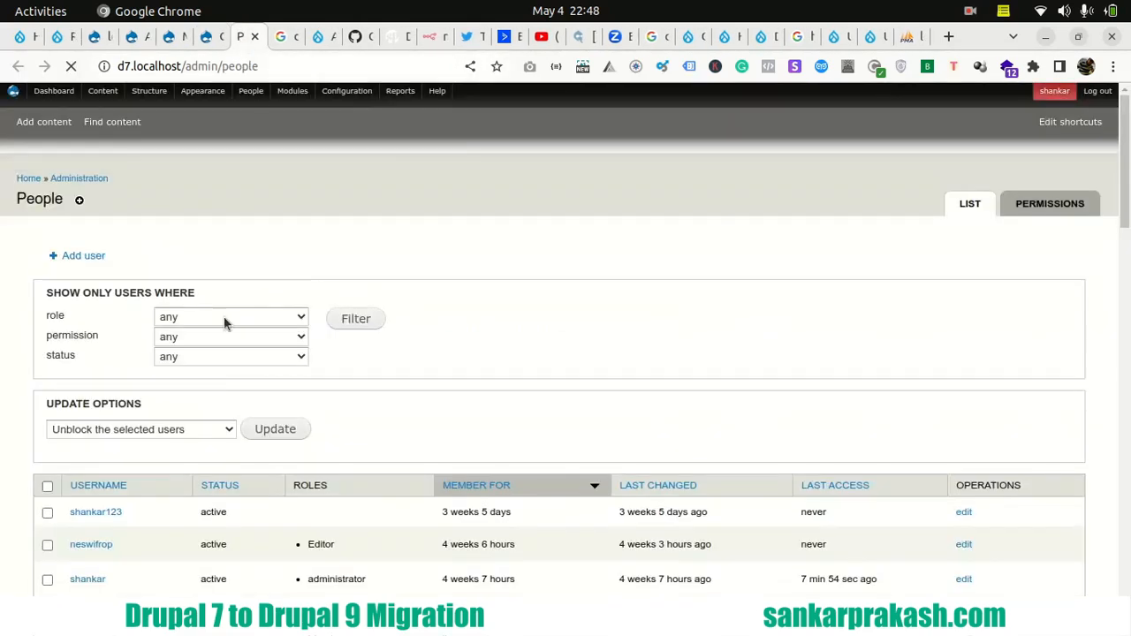
scroll(160, 378, "down", 5)
scroll(158, 378, "down", 10)
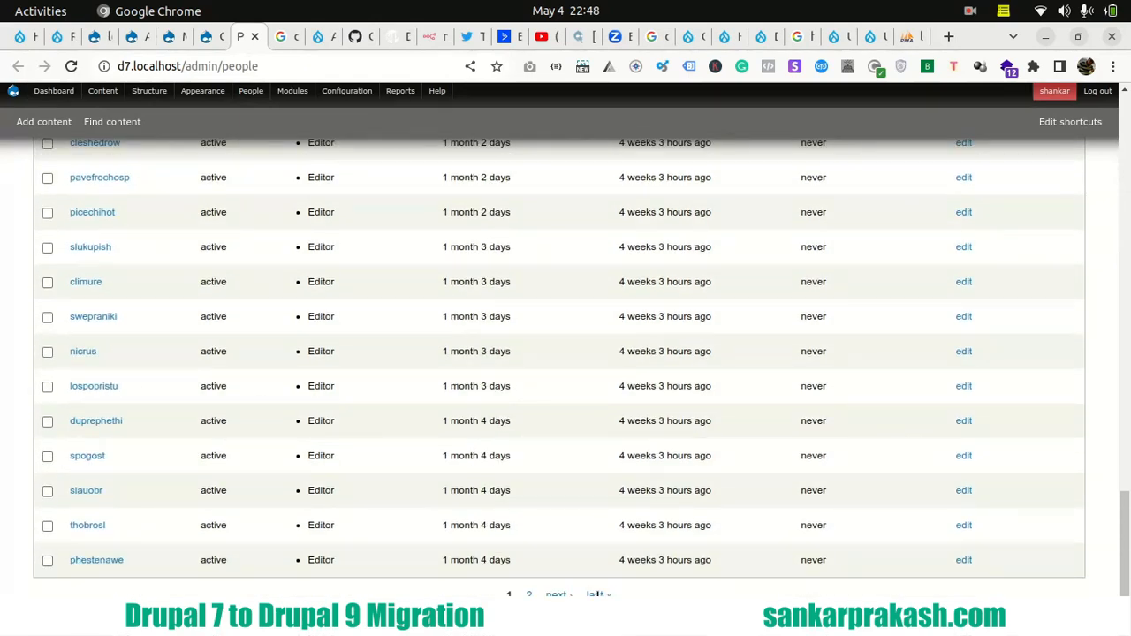
left_click(100, 101)
scroll(115, 239, "down", 15)
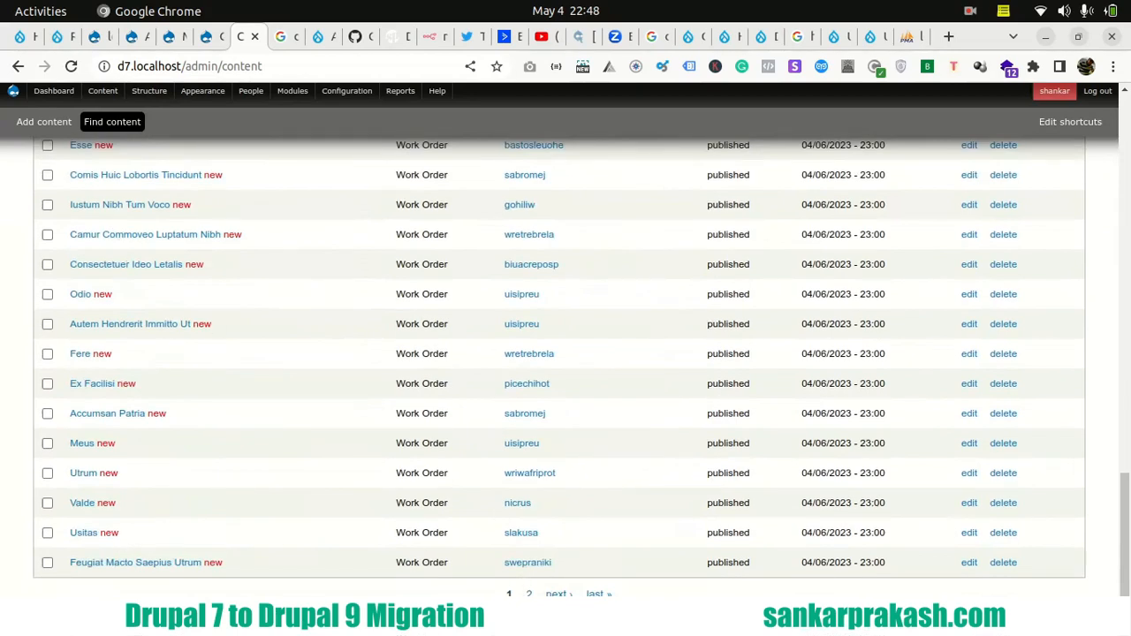
- Check the running upgrade and both sites' home pages, and highlight the upgrade tasks completion message on the Drupal 9 site
left_click(60, 38)
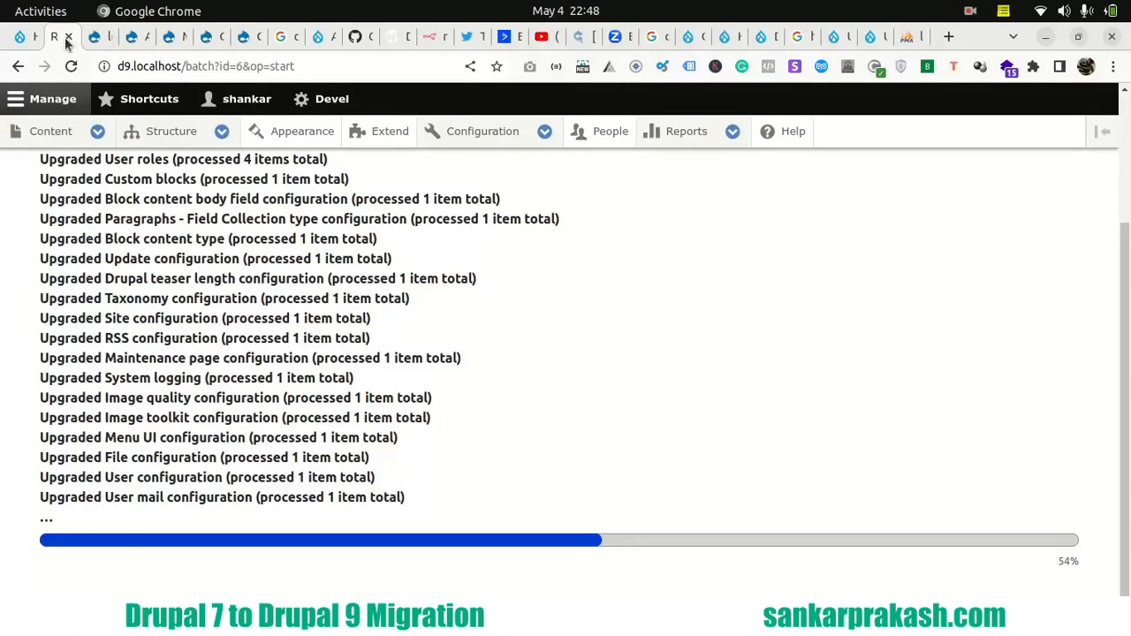
left_click(96, 36)
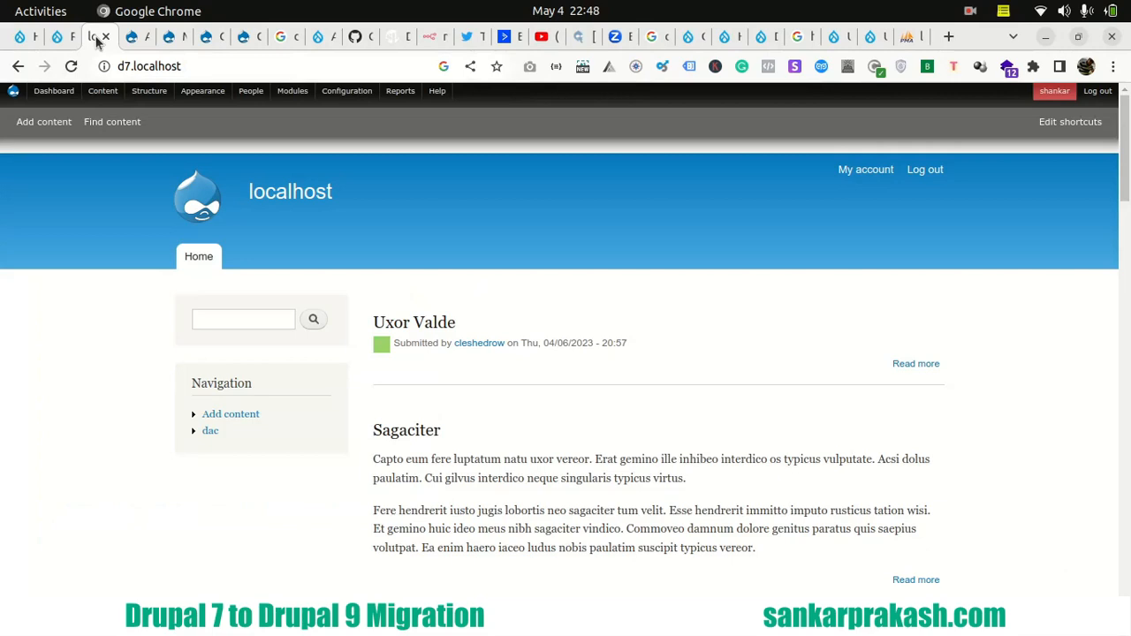
left_click(22, 36)
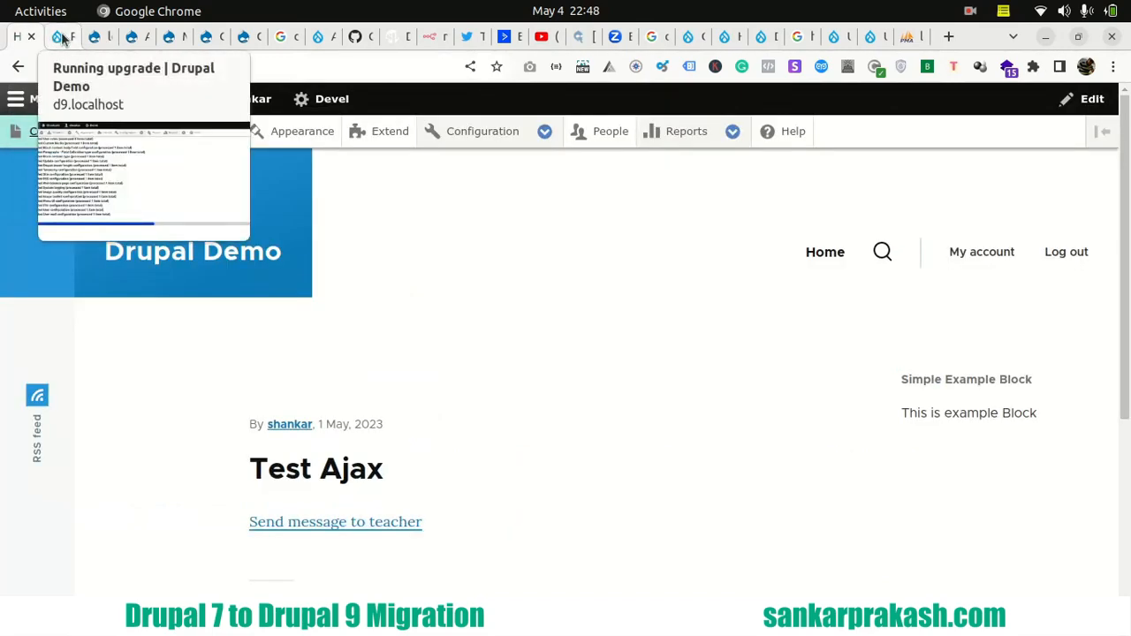
left_click(62, 36)
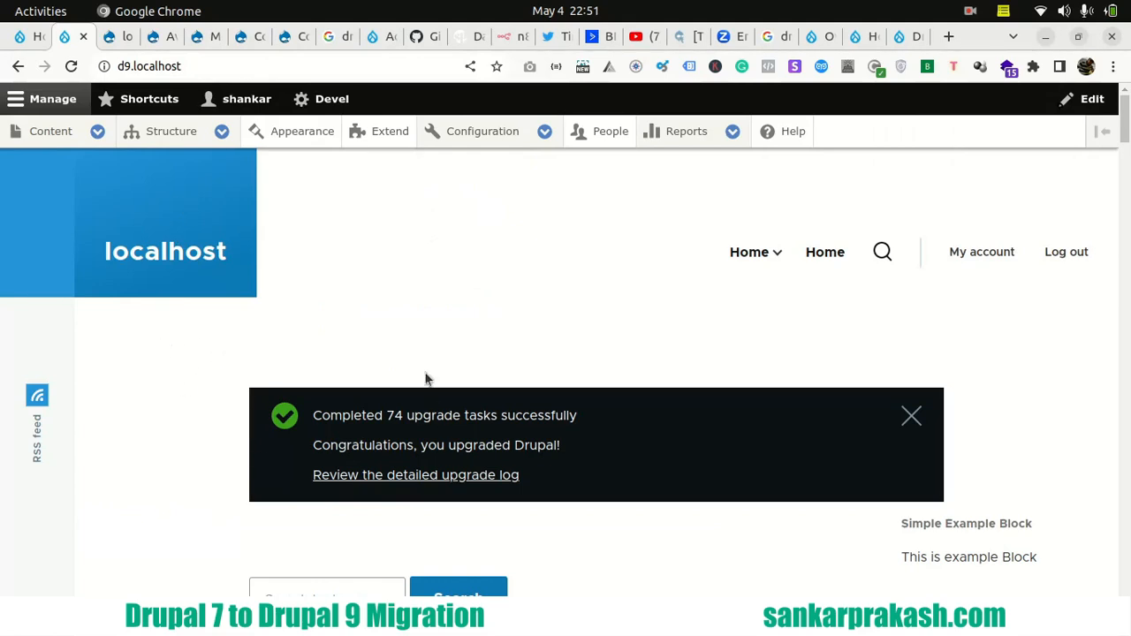
left_click_drag(316, 416, 584, 420)
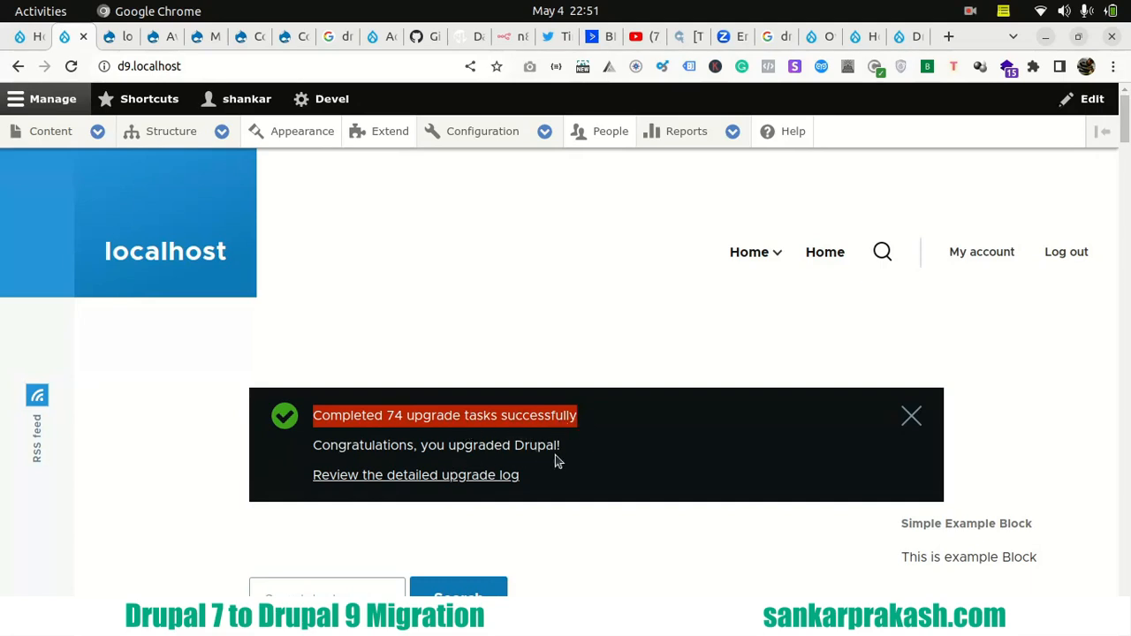
- Open the detailed upgrade log in a new browser tab and open the Source ID 116 file copy error's details in another
right_click(364, 482)
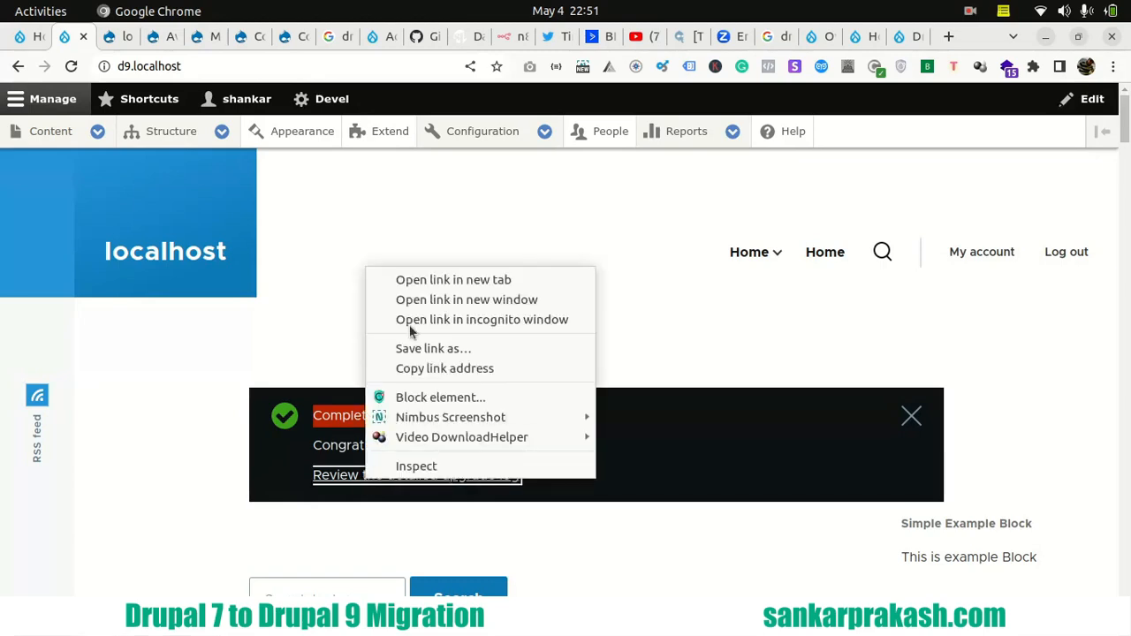
left_click(419, 281)
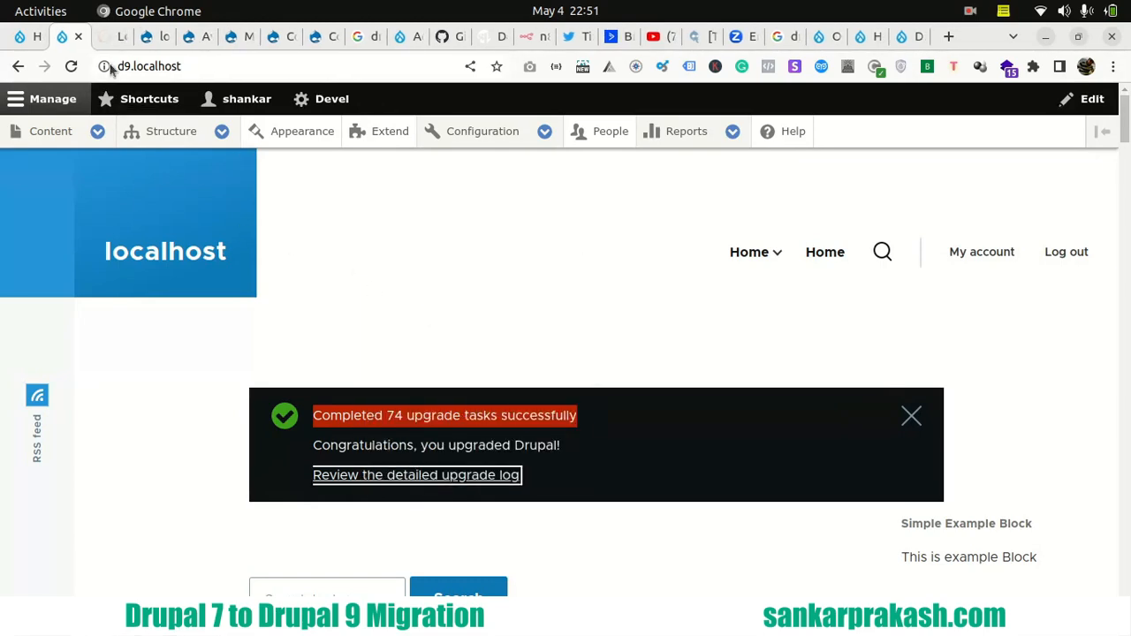
left_click(108, 35)
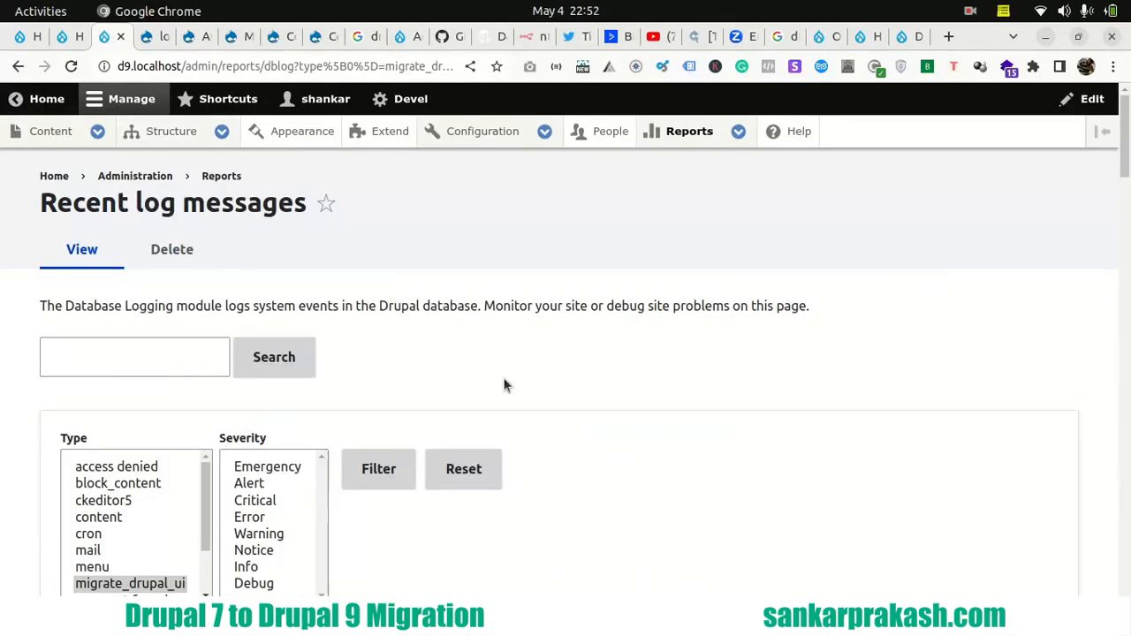
scroll(380, 369, "down", 5)
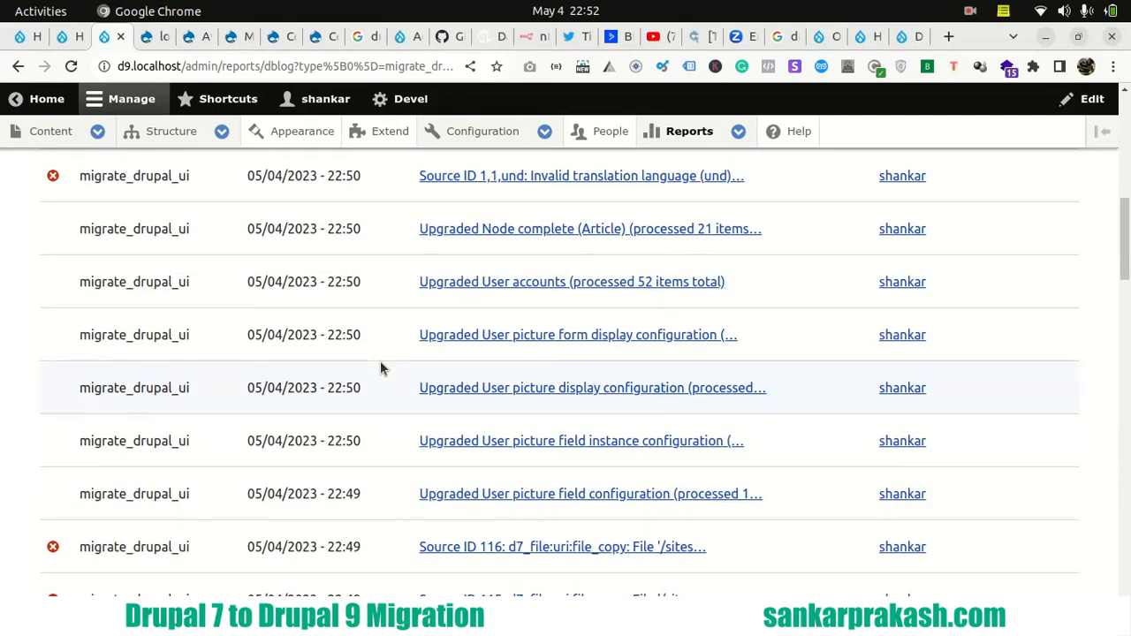
scroll(382, 368, "down", 2)
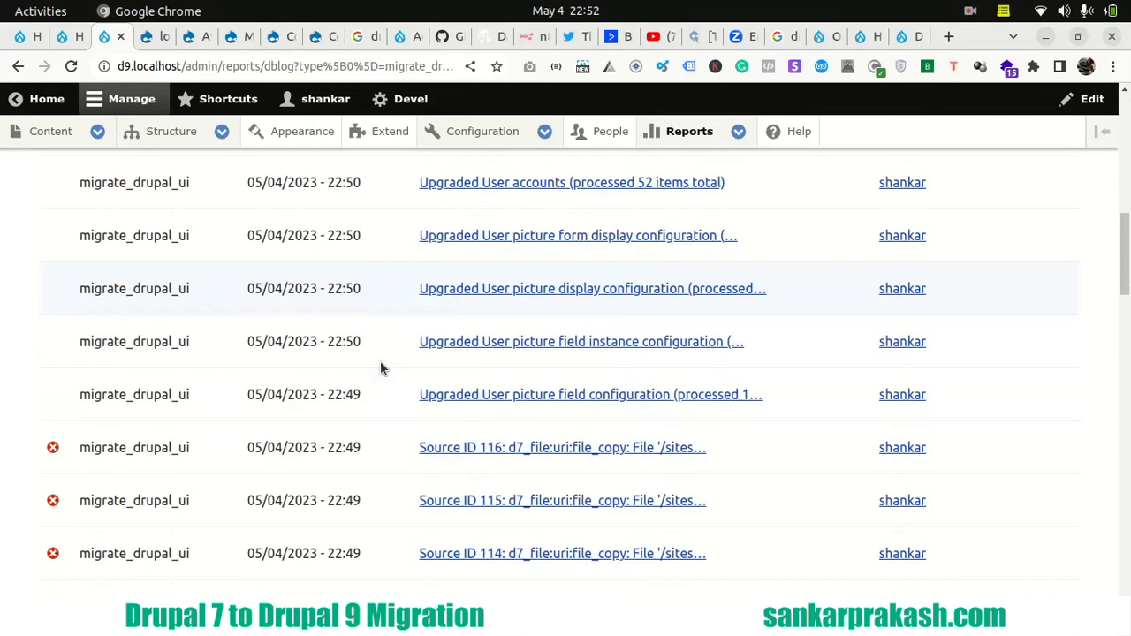
right_click(546, 453)
left_click(587, 254)
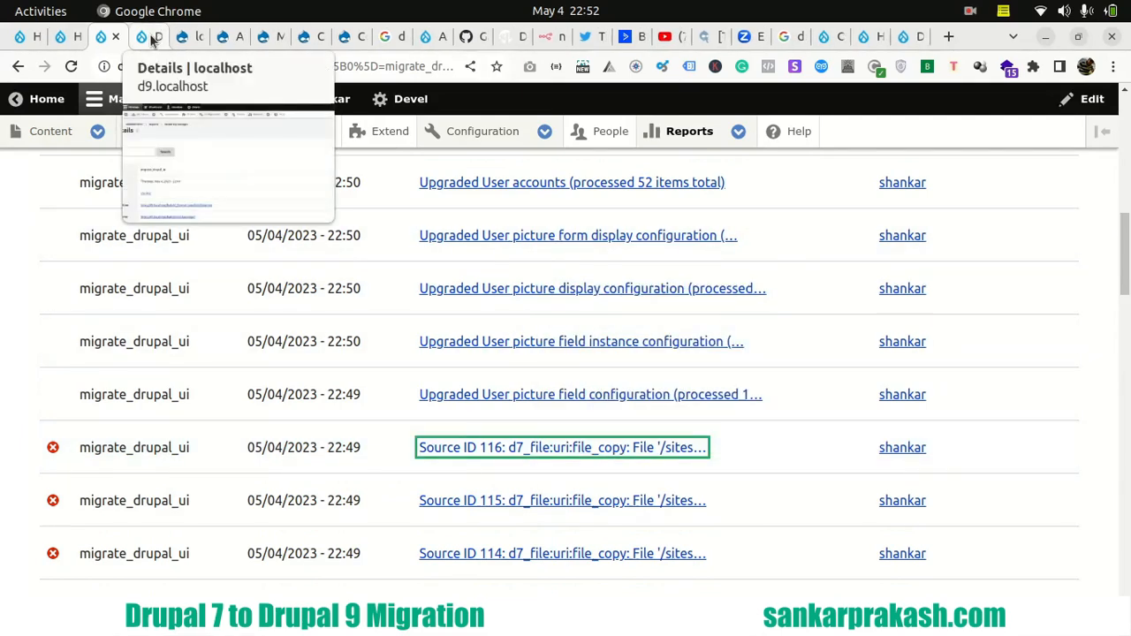
- Read the Source ID 116 error details and highlight the file path in the message
left_click(148, 36)
scroll(411, 275, "down", 3)
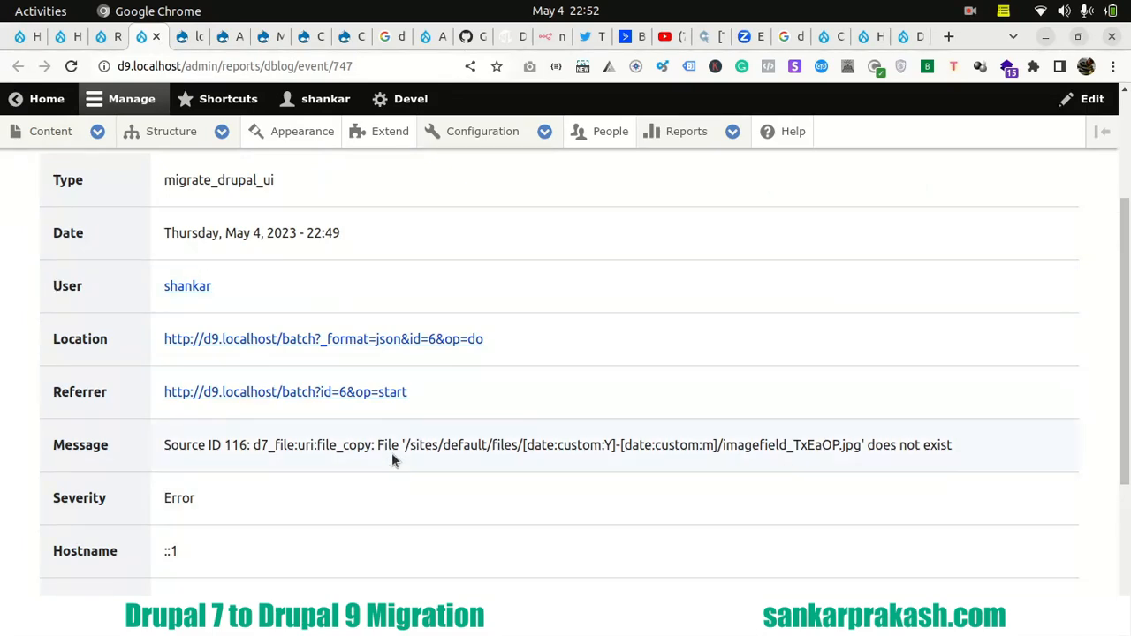
left_click_drag(405, 445, 512, 446)
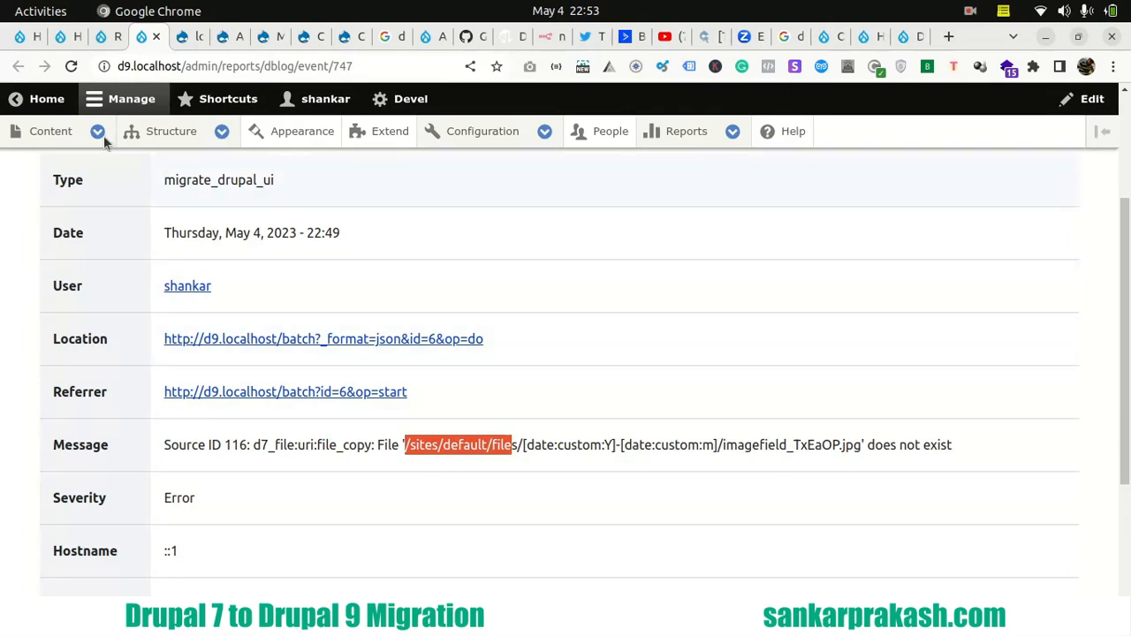
- Review the migrated items in the Drupal 9 content list and open the Quis work order
mouse_move(120, 133)
left_click(53, 132)
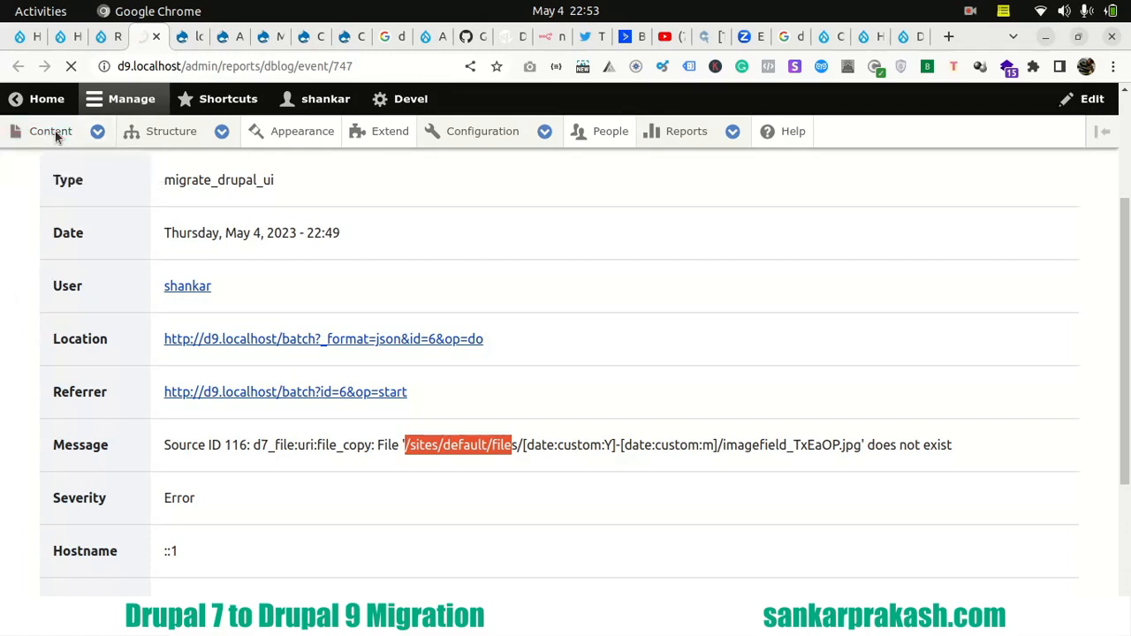
scroll(446, 342, "down", 5)
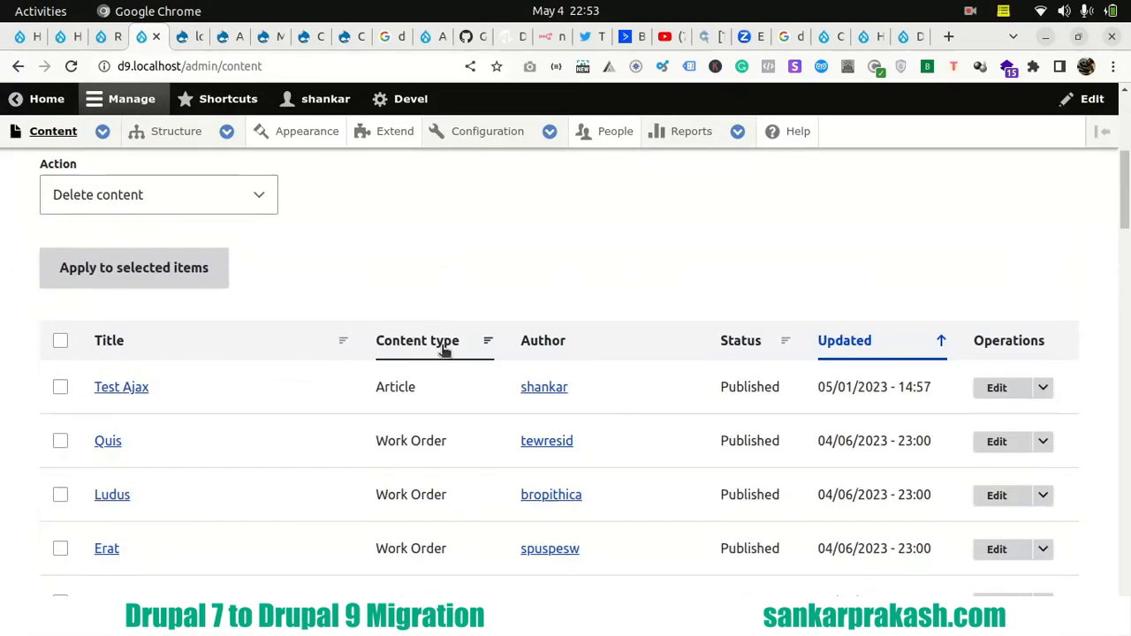
scroll(32, 318, "down", 5)
scroll(30, 324, "down", 15)
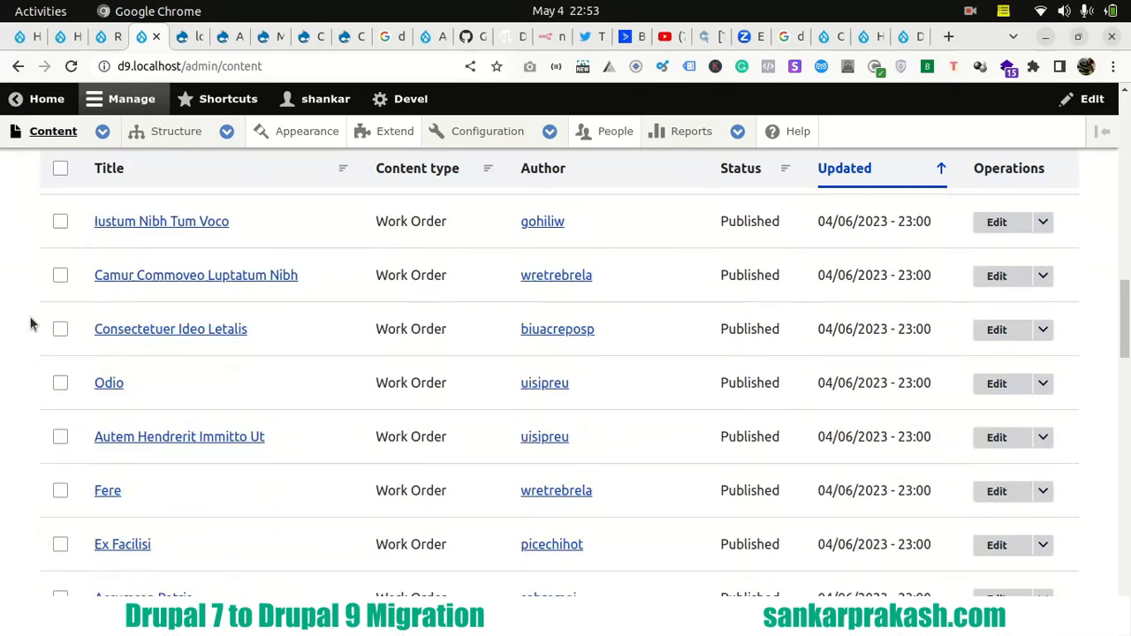
scroll(30, 324, "down", 4)
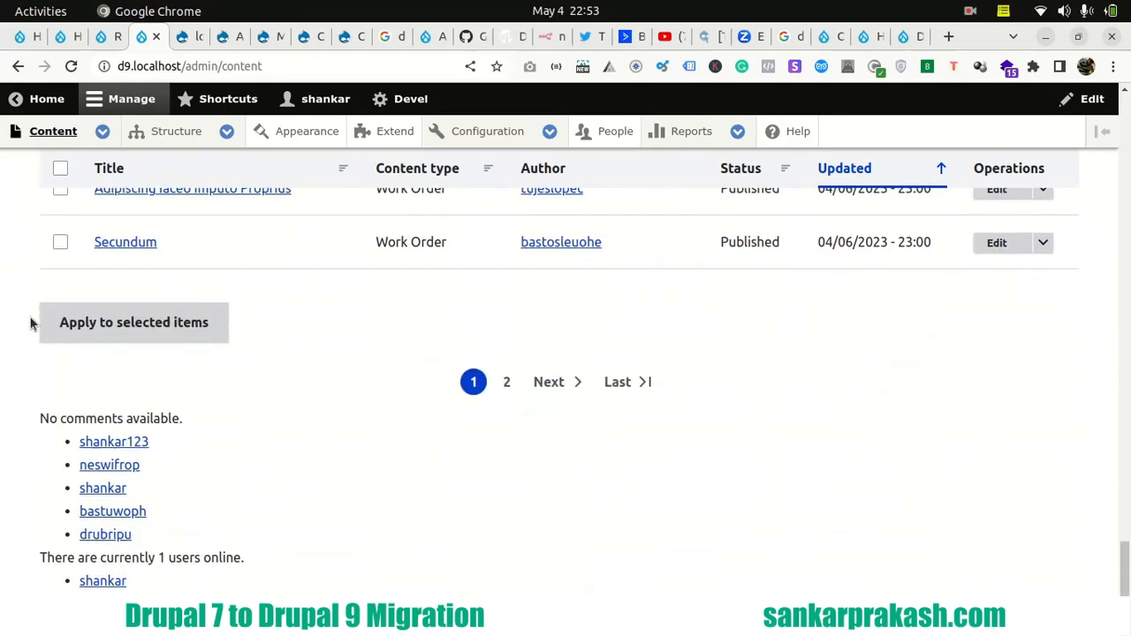
scroll(132, 371, "up", 6)
scroll(196, 368, "down", 3)
scroll(196, 368, "up", 3)
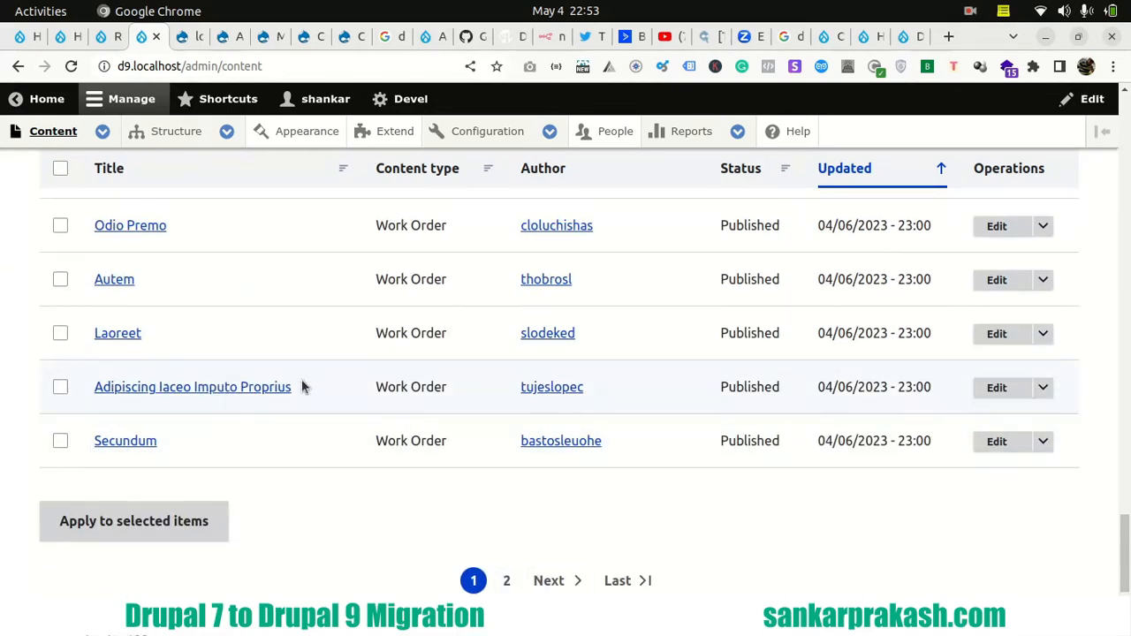
scroll(310, 374, "up", 5)
scroll(576, 535, "down", 7)
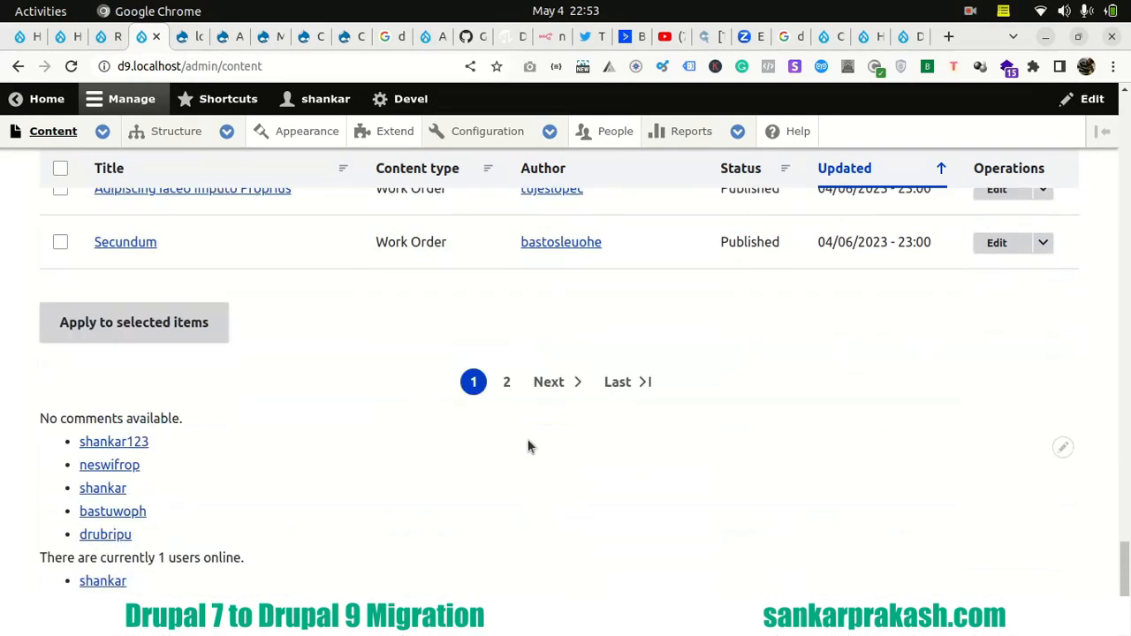
scroll(229, 347, "up", 15)
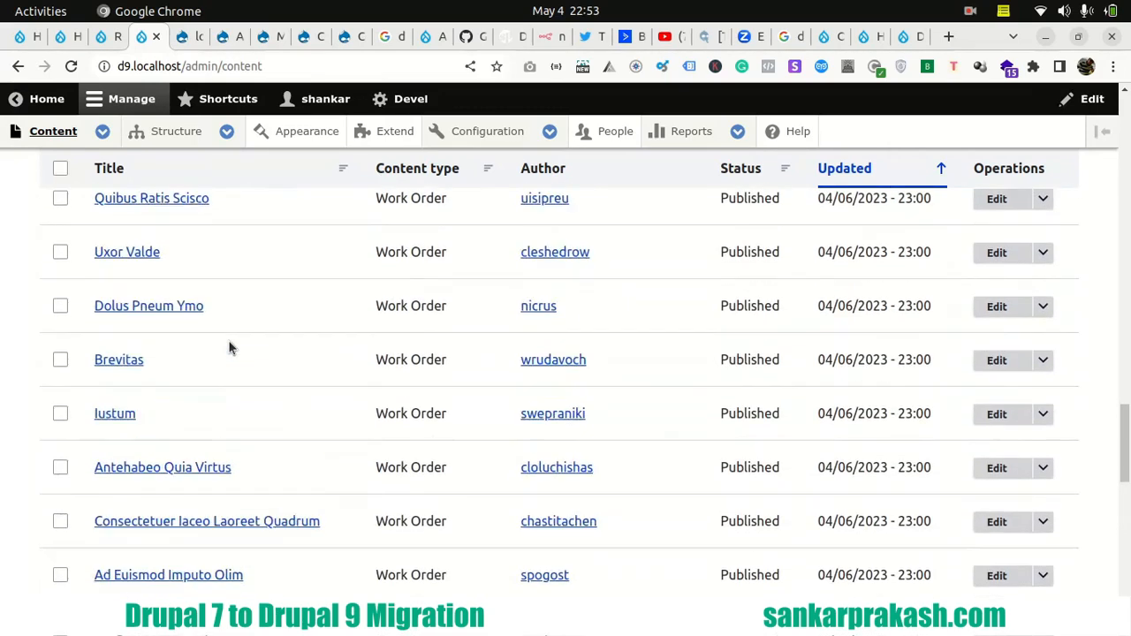
scroll(228, 347, "up", 14)
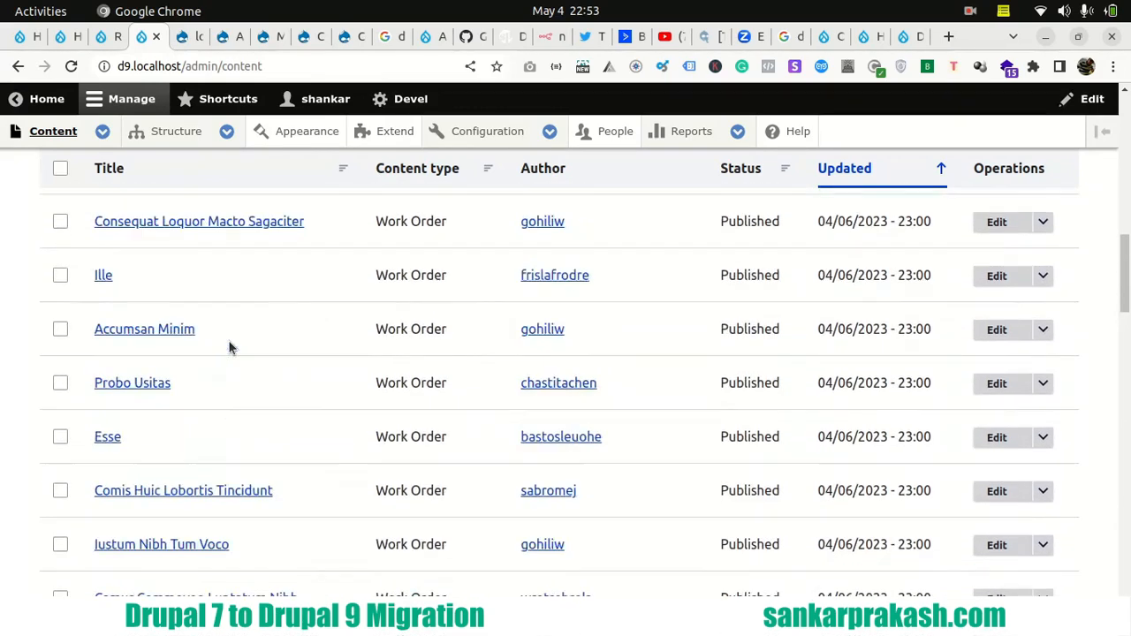
scroll(229, 346, "up", 4)
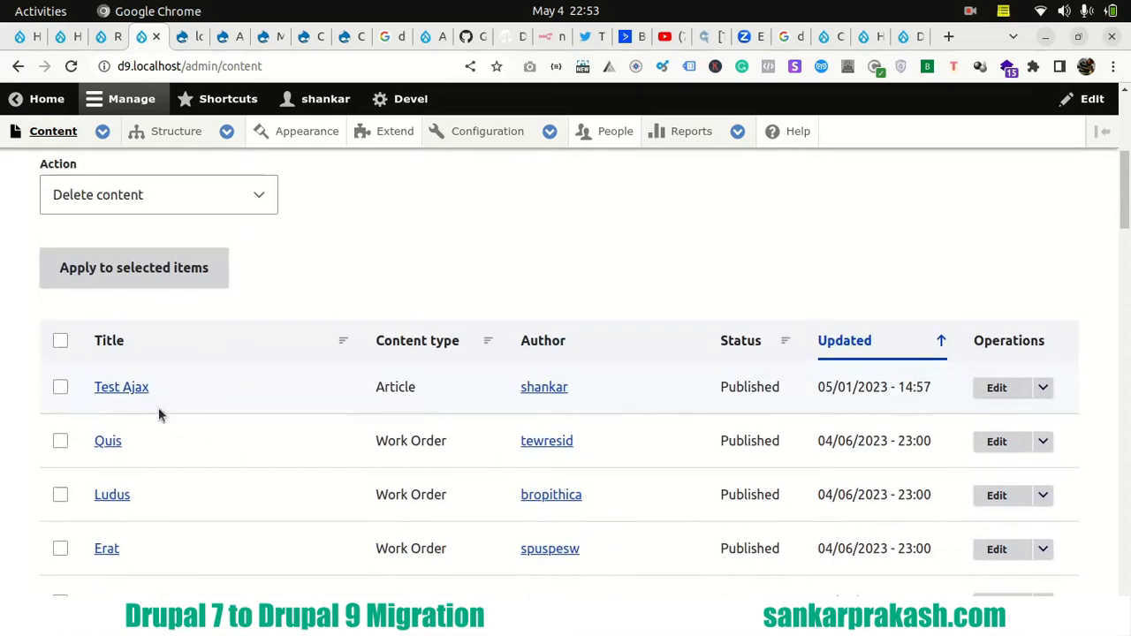
- Review the Drupal 7 site's content list, including its second page
left_click(307, 36)
left_click(344, 37)
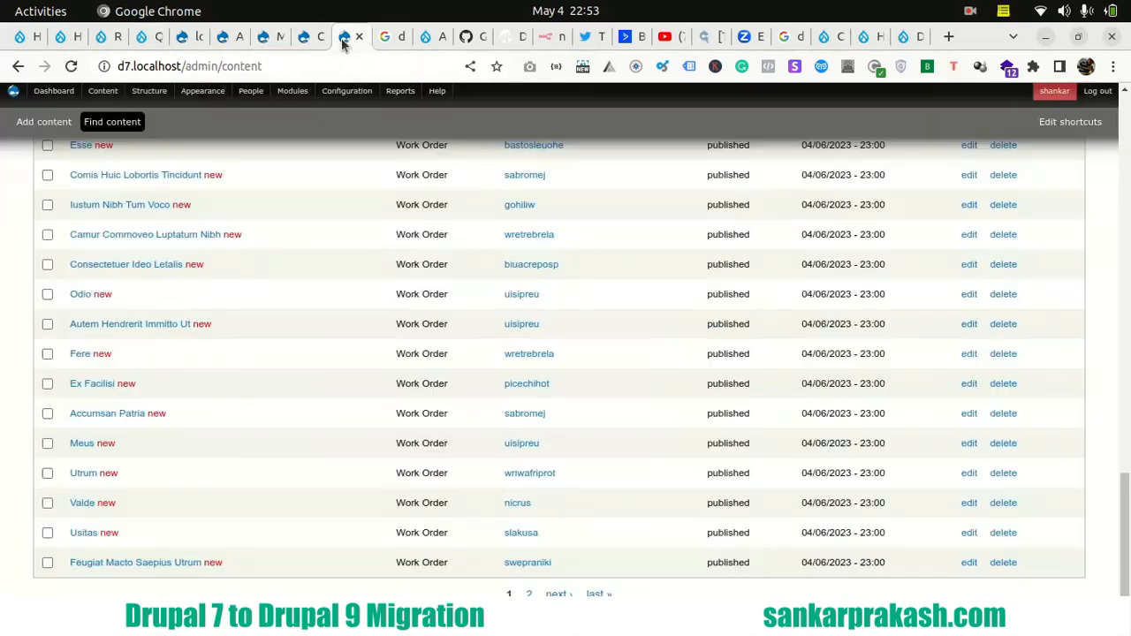
scroll(208, 328, "up", 10)
scroll(209, 327, "down", 12)
scroll(208, 329, "down", 5)
left_click(528, 594)
scroll(219, 372, "down", 8)
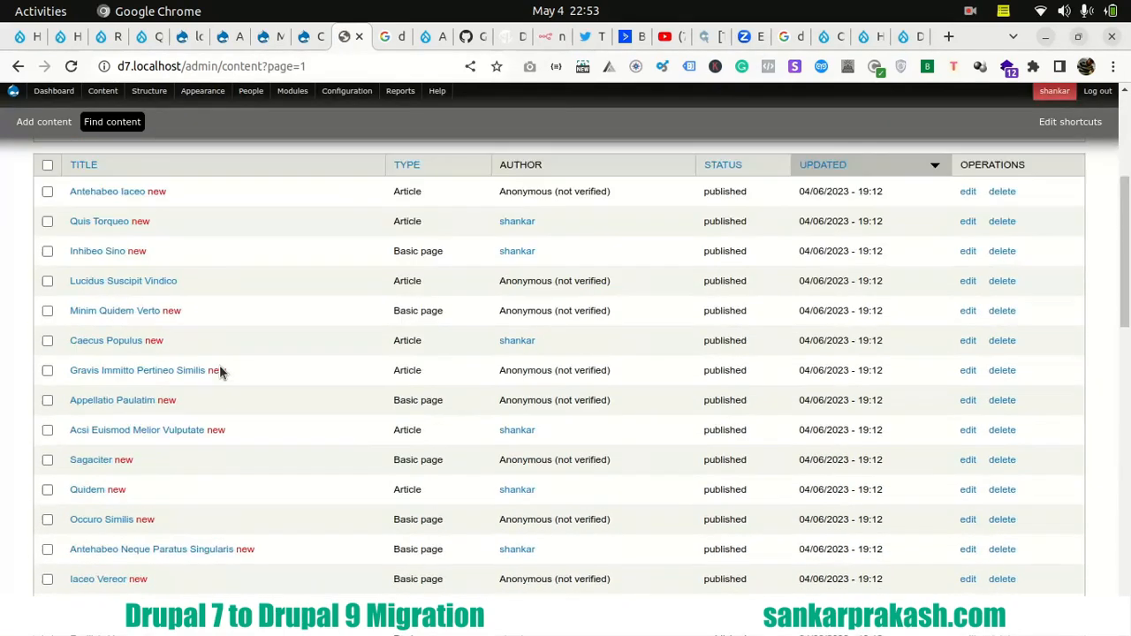
scroll(219, 371, "down", 10)
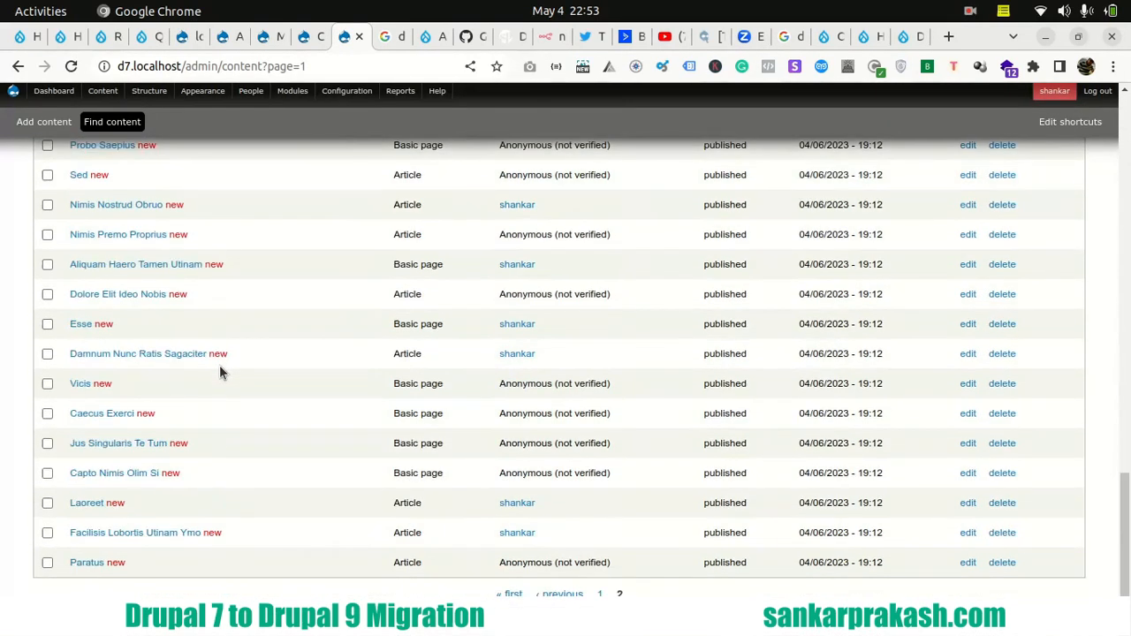
scroll(221, 372, "up", 15)
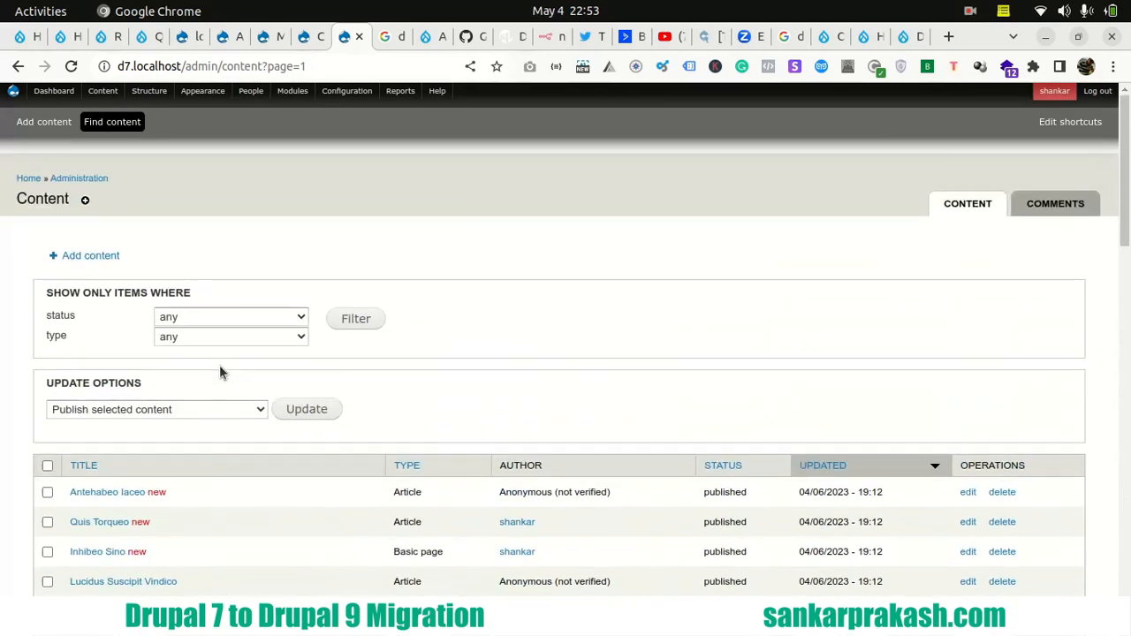
scroll(156, 432, "down", 3)
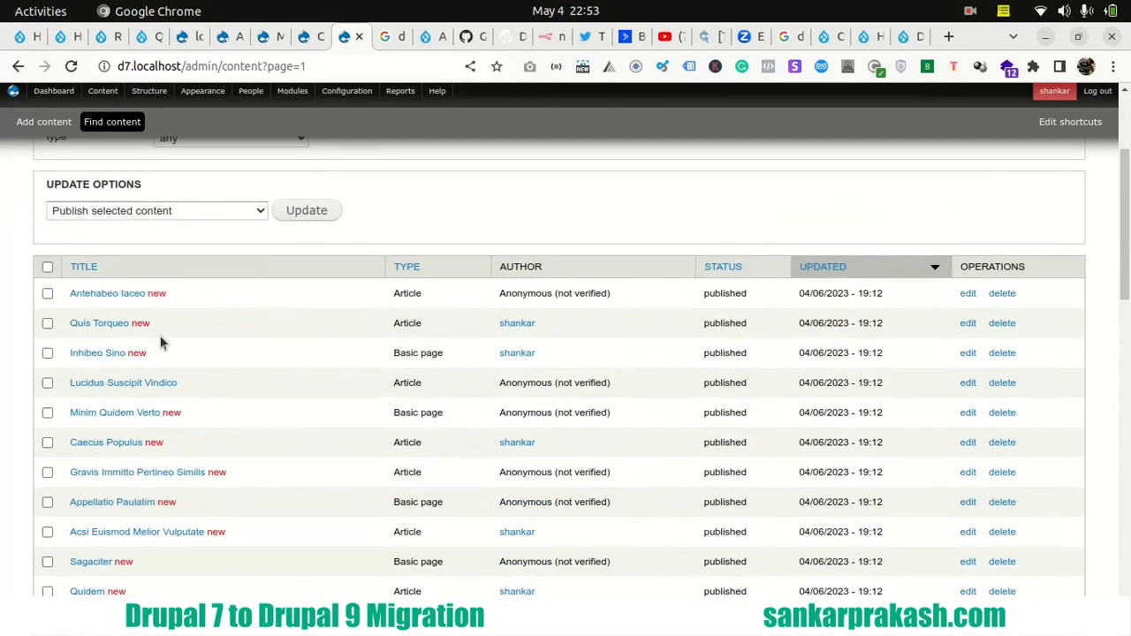
- Check the Drupal 9 Quis page's node number and open the Drupal 7 edit form for node 125 in a new browser tab
left_click(152, 39)
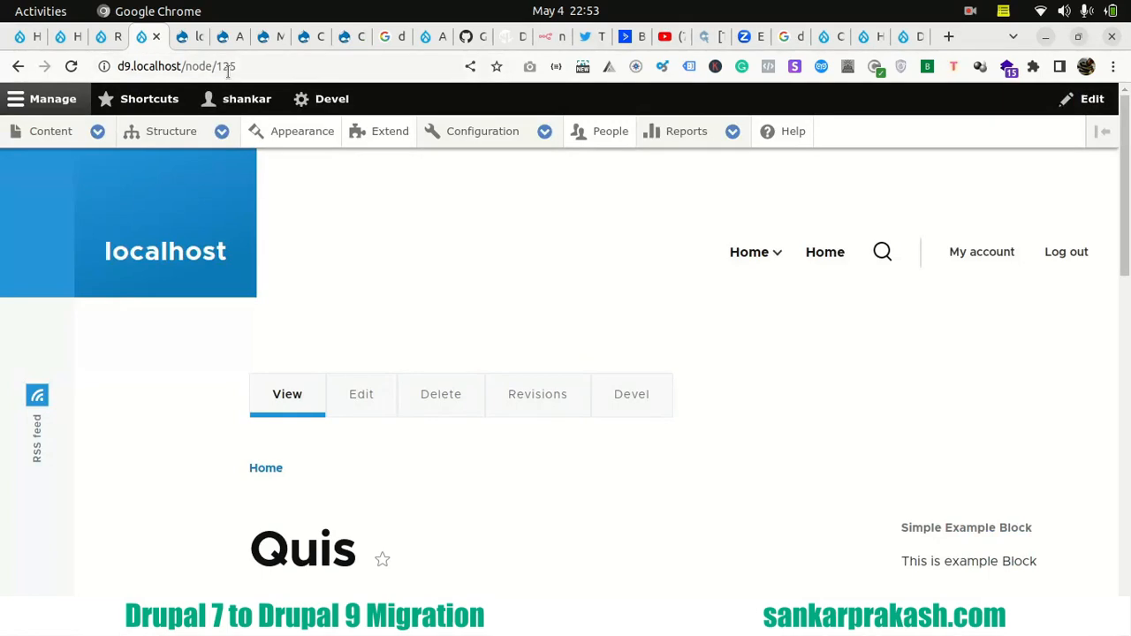
left_click(344, 37)
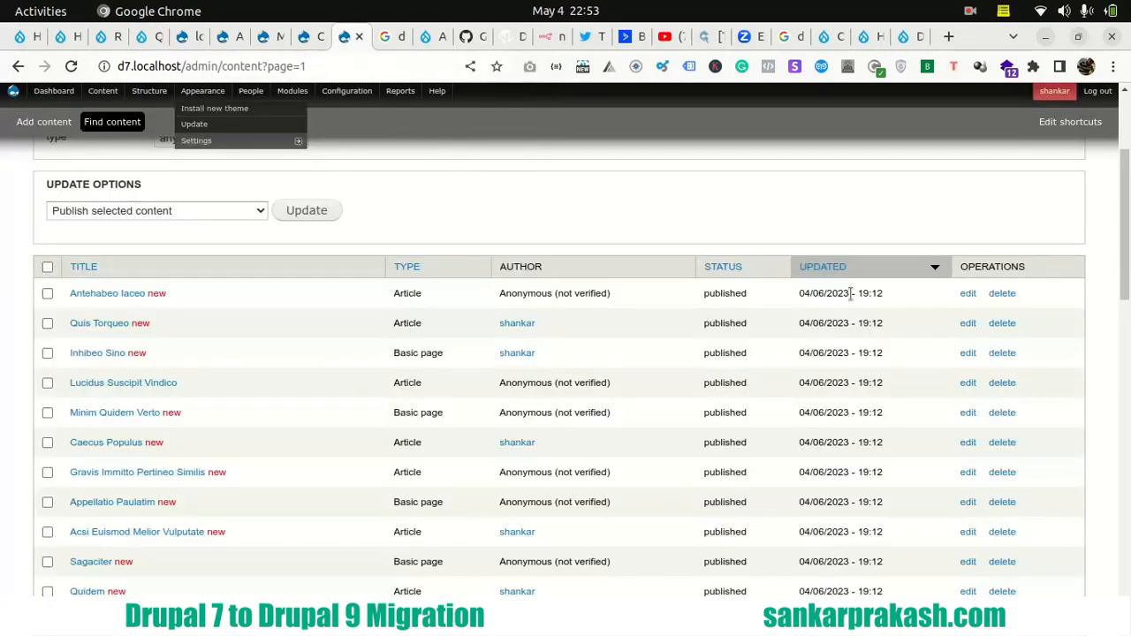
right_click(967, 295)
left_click(976, 309)
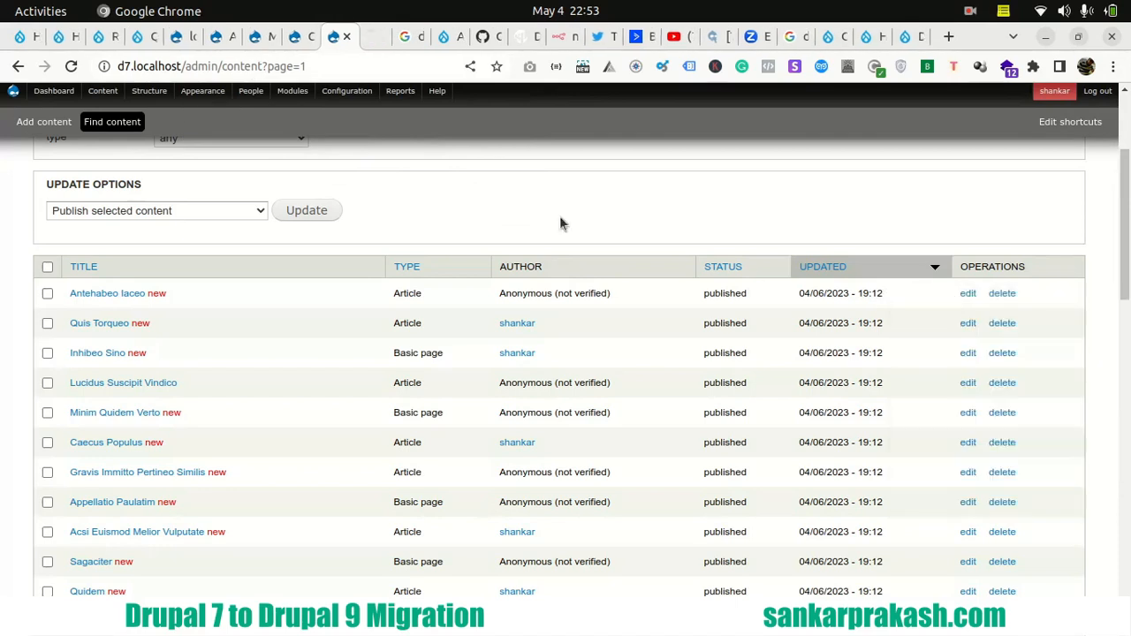
left_click(376, 36)
double_click(224, 67)
type("125/edit?destination=")
key("Return")
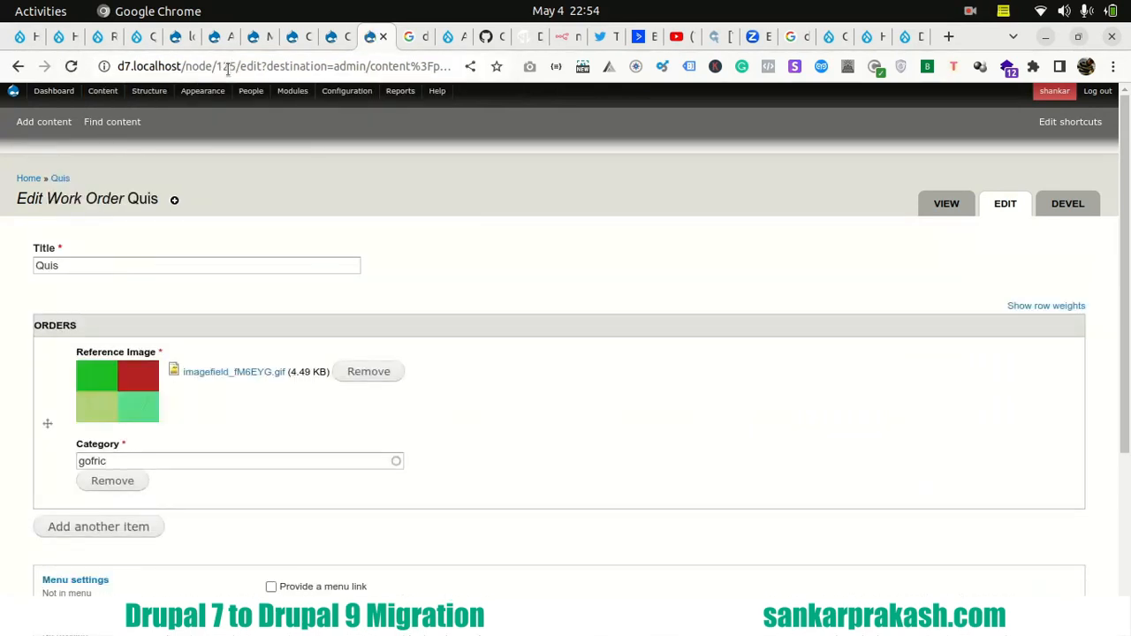
- Highlight the Quis title on the Drupal 7 edit form and examine the matching Drupal 9 work order page
double_click(40, 267)
left_click(31, 302)
left_click(137, 36)
scroll(334, 360, "down", 6)
scroll(334, 361, "up", 1)
scroll(334, 361, "down", 6)
scroll(335, 361, "up", 3)
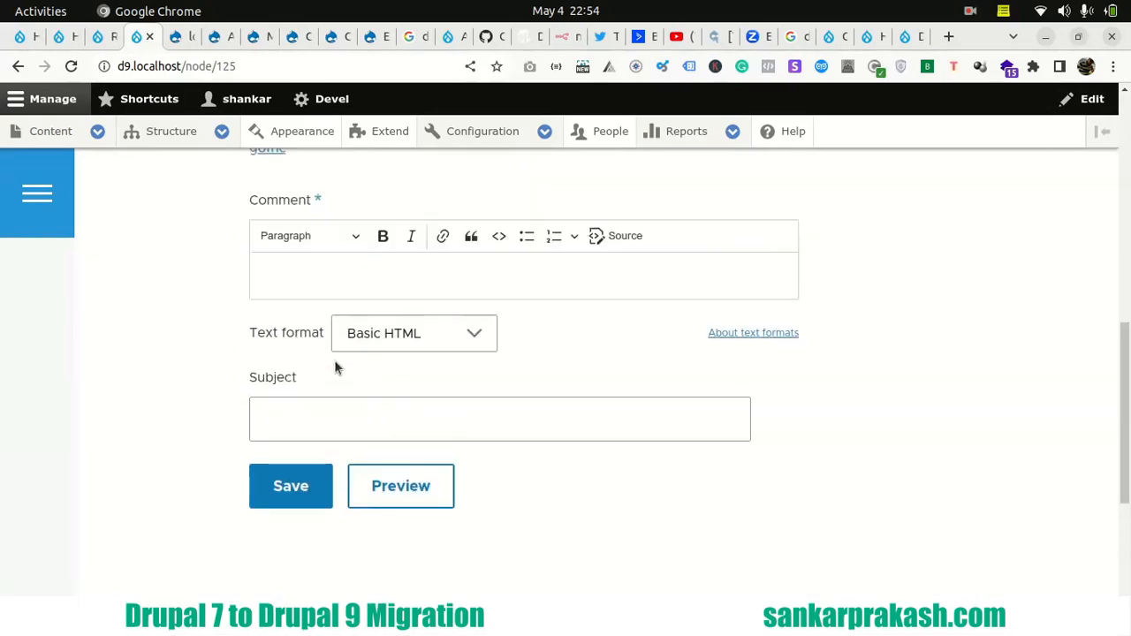
scroll(334, 360, "up", 2)
- Open the Quis work order for editing on Drupal 9 and examine its Orders fields
left_click(789, 270)
left_click(770, 295)
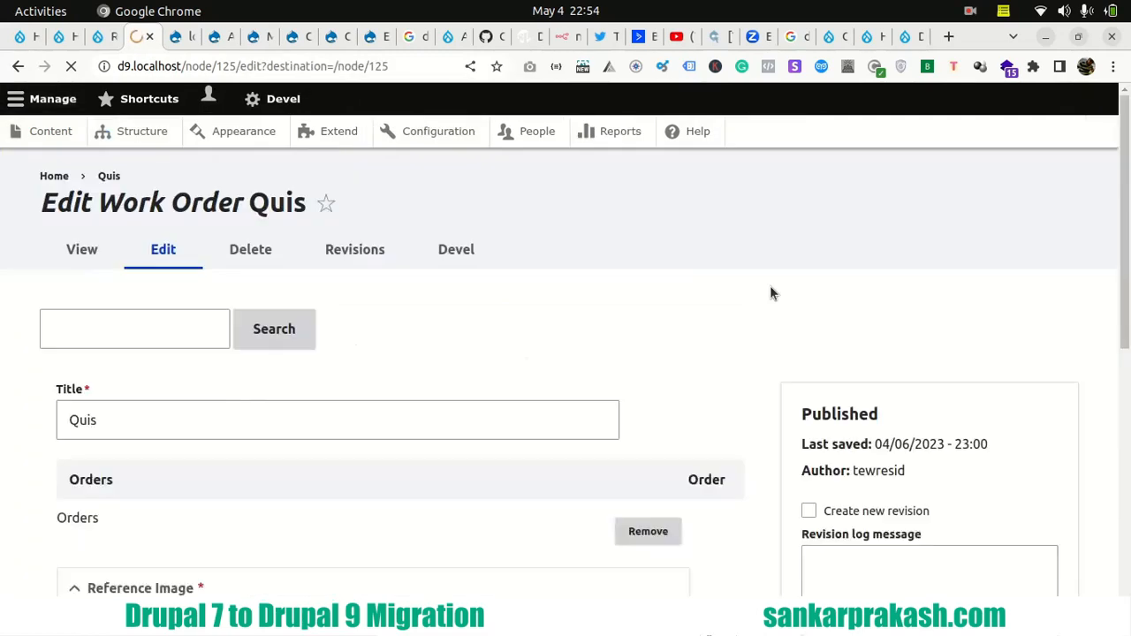
scroll(100, 398, "down", 2)
scroll(70, 398, "down", 1)
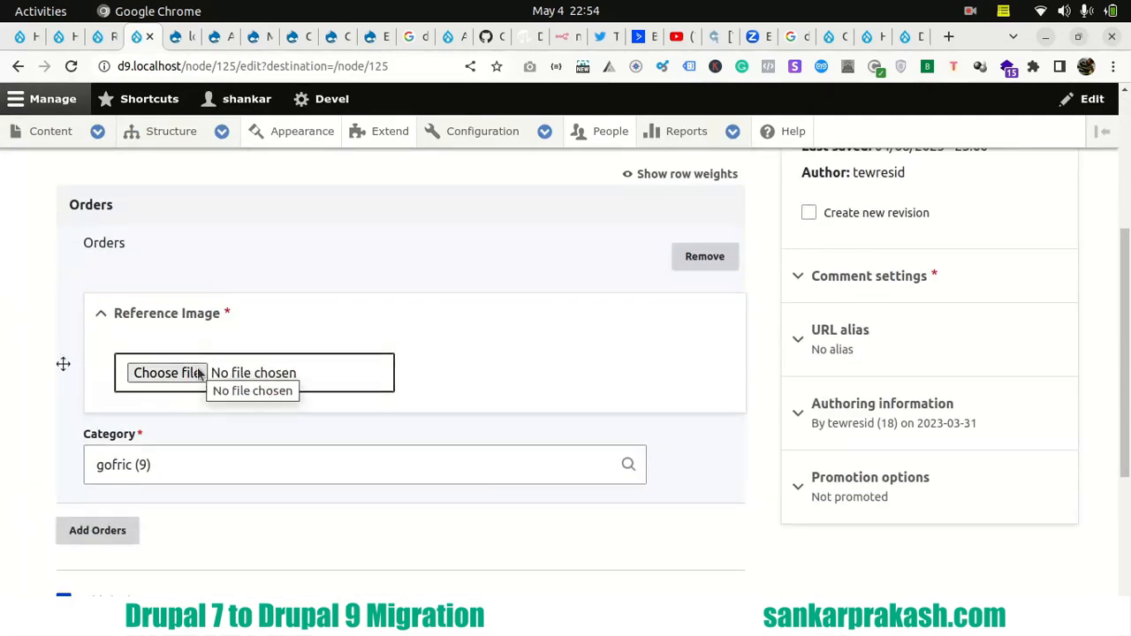
scroll(222, 381, "down", 2)
scroll(222, 286, "up", 2)
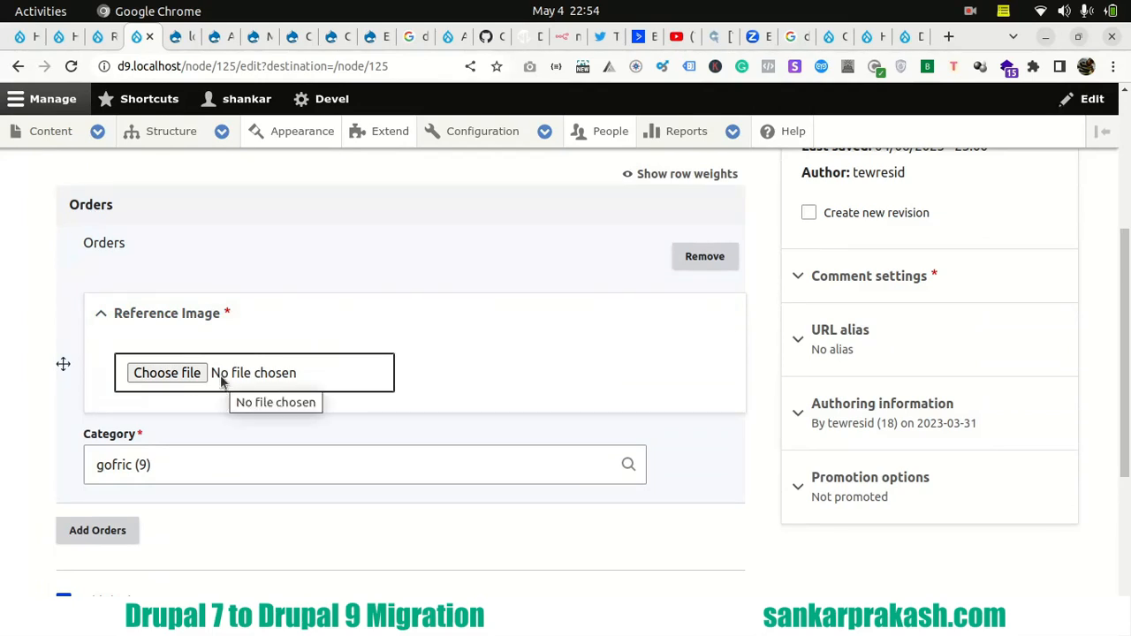
- Compare the Quis work order's reference image and category between the Drupal 7 and Drupal 9 edit forms
left_click(372, 39)
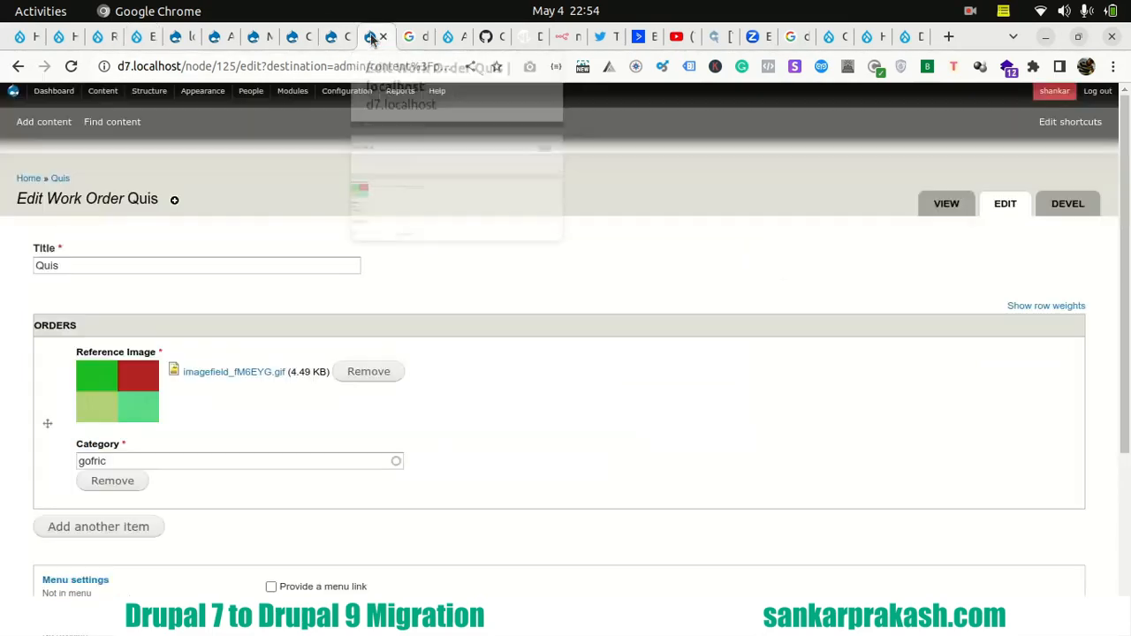
double_click(115, 461)
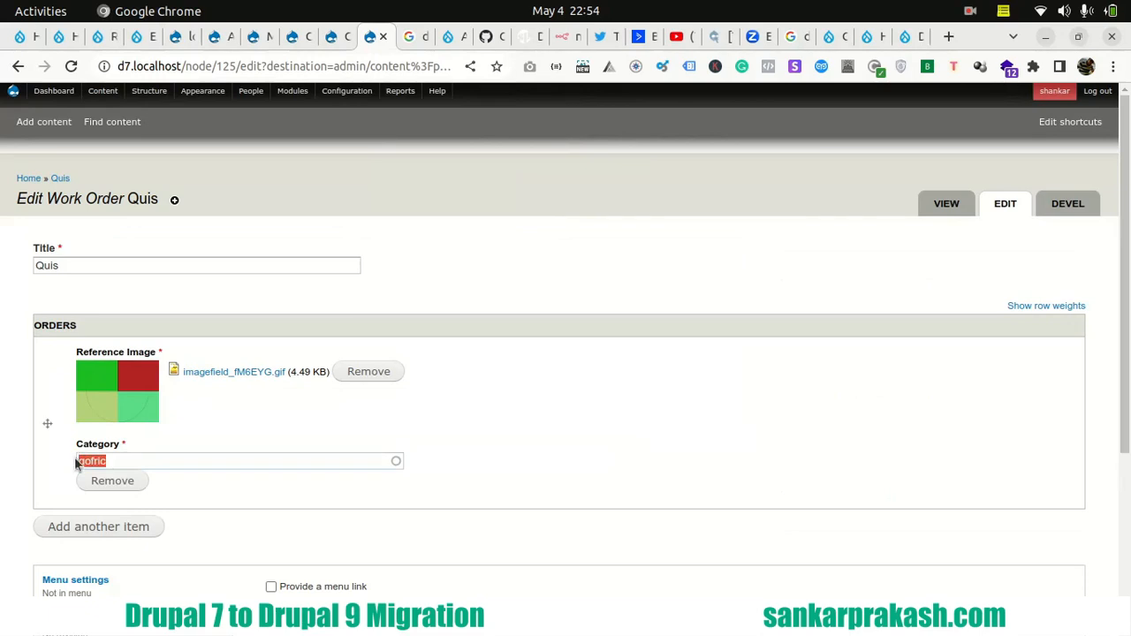
left_click(139, 39)
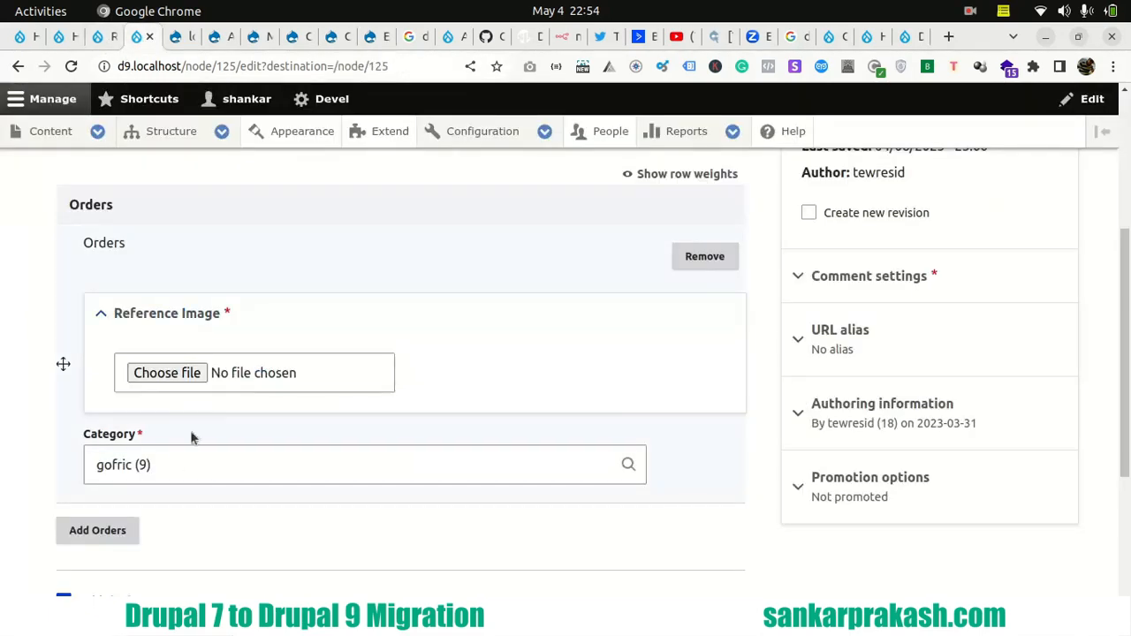
left_click(375, 39)
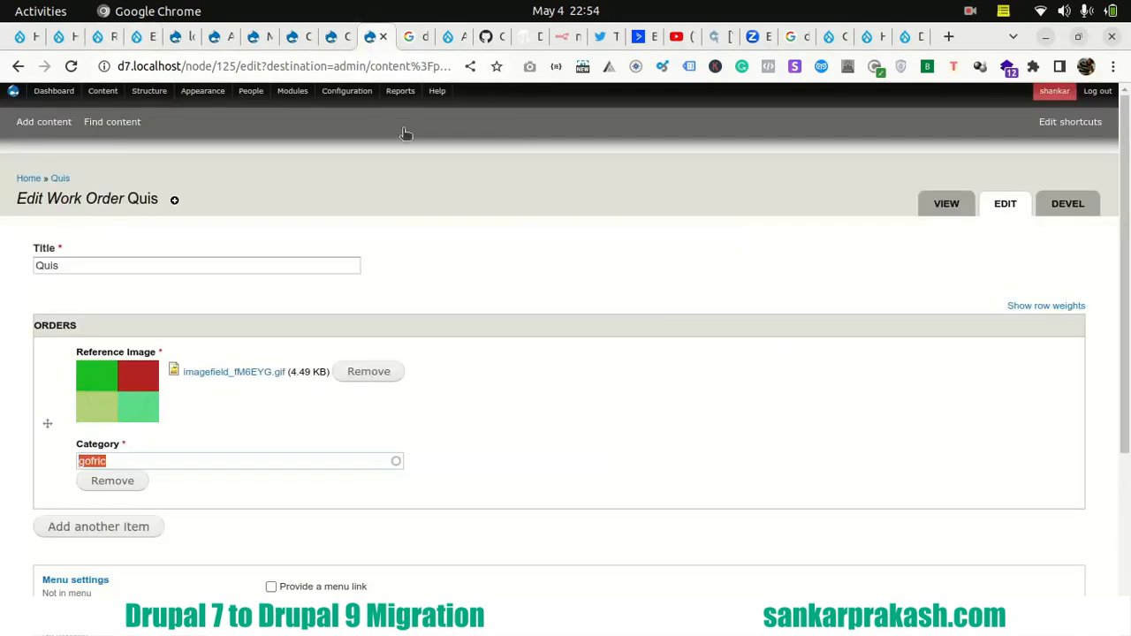
scroll(53, 402, "down", 3)
scroll(33, 408, "up", 3)
- Filter the Drupal 7 content list to the Article type
left_click(103, 91)
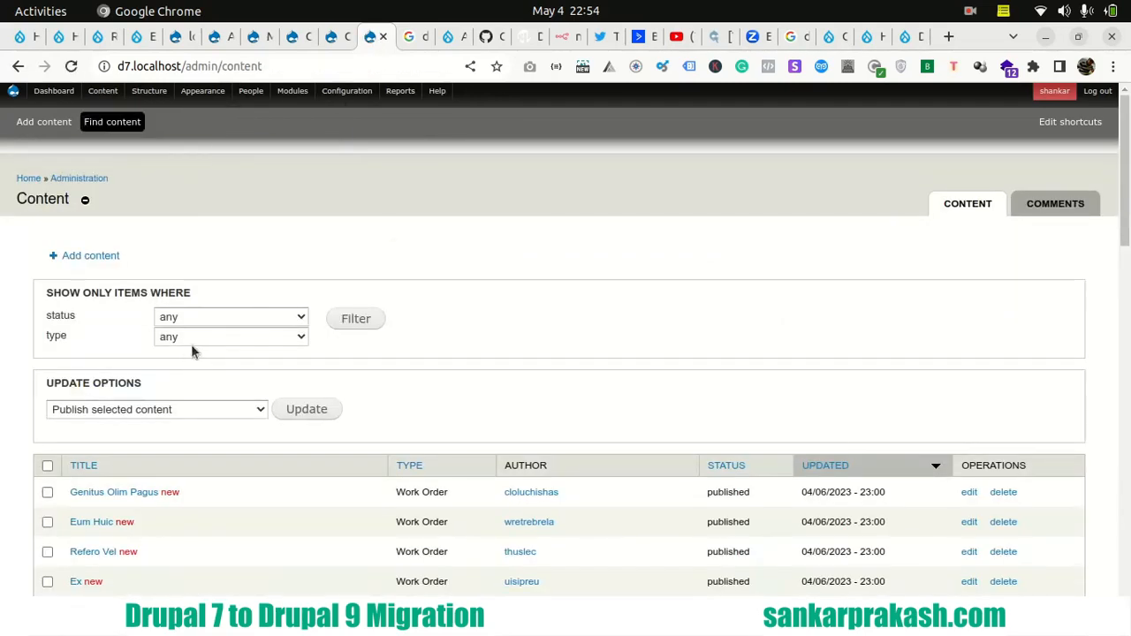
left_click(192, 344)
left_click(210, 369)
left_click(378, 317)
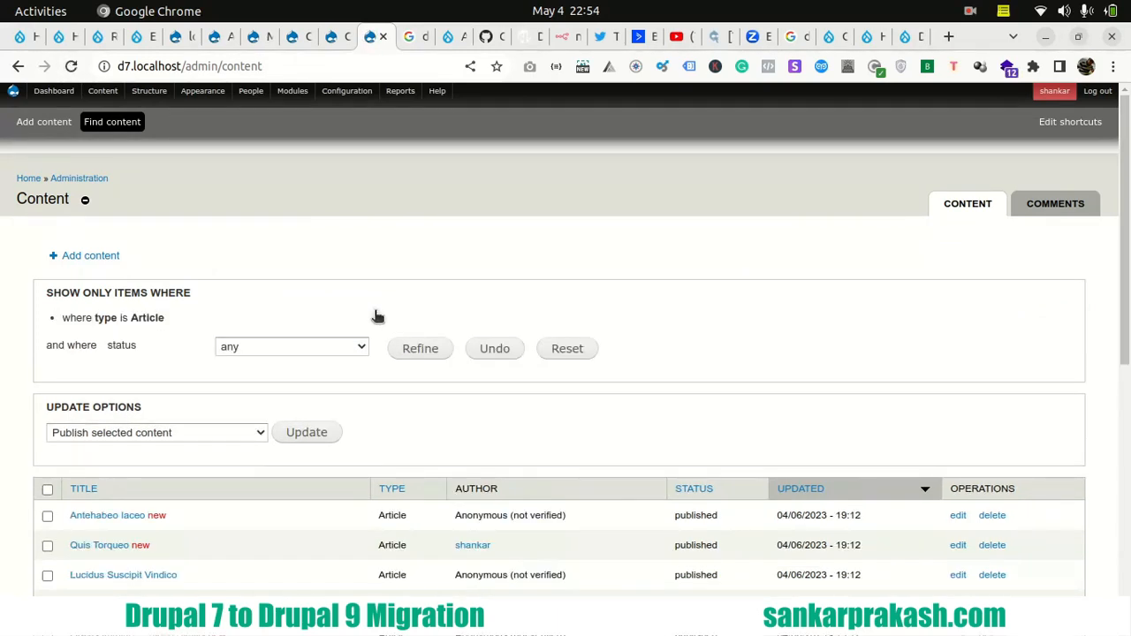
- Open the Drupal 7 edit form of the Antehabeo Iaceo article in a new browser tab
scroll(284, 272, "down", 2)
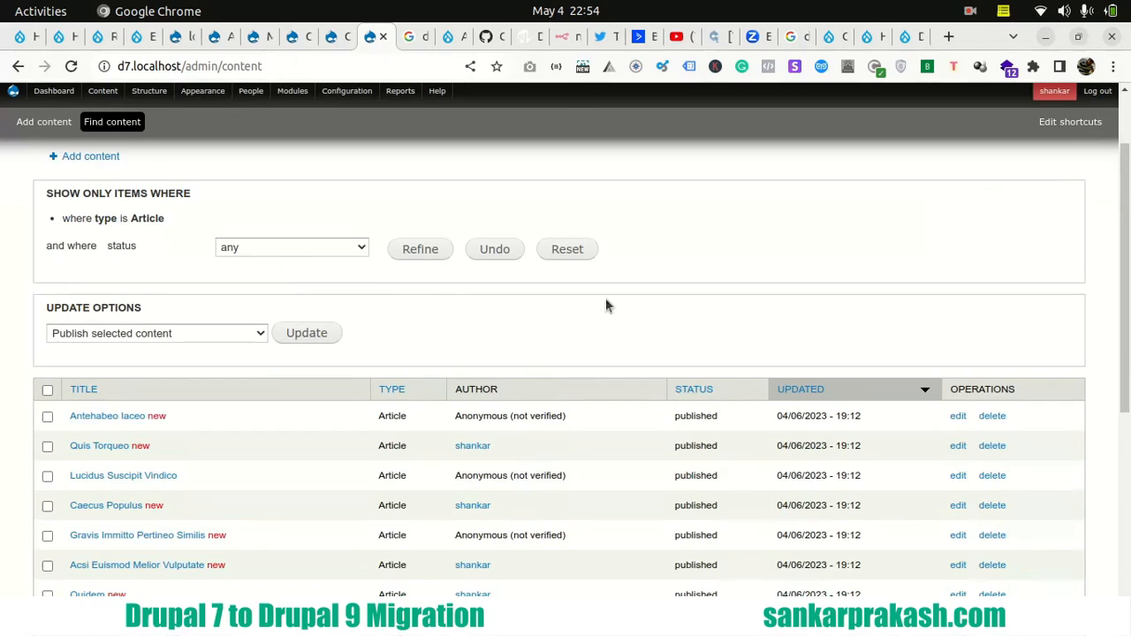
right_click(958, 420)
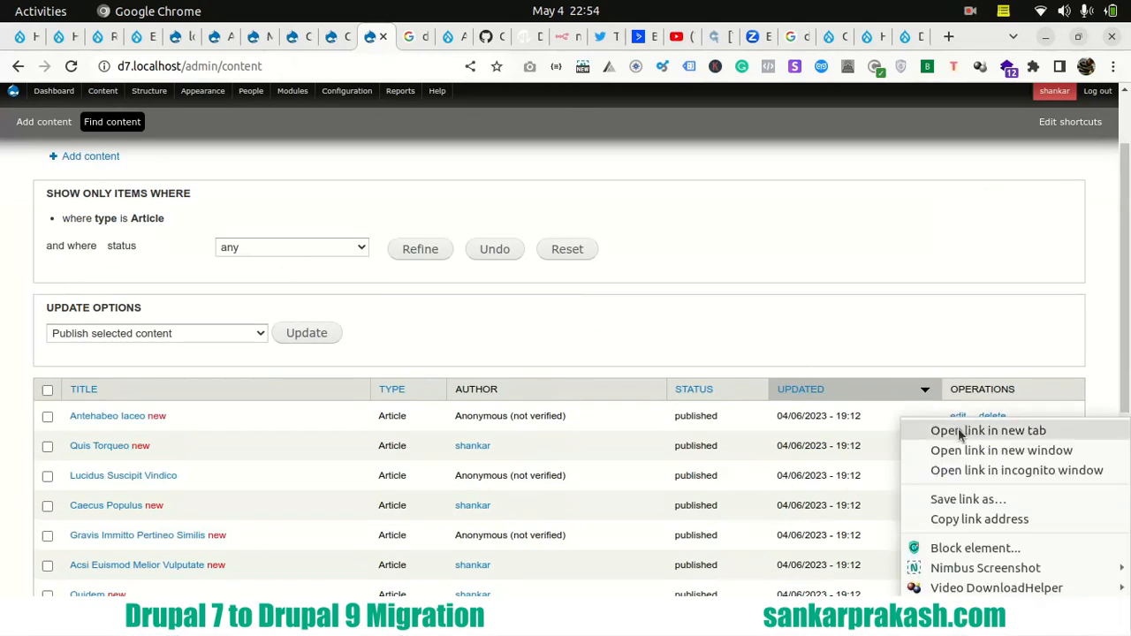
left_click(960, 428)
left_click(397, 41)
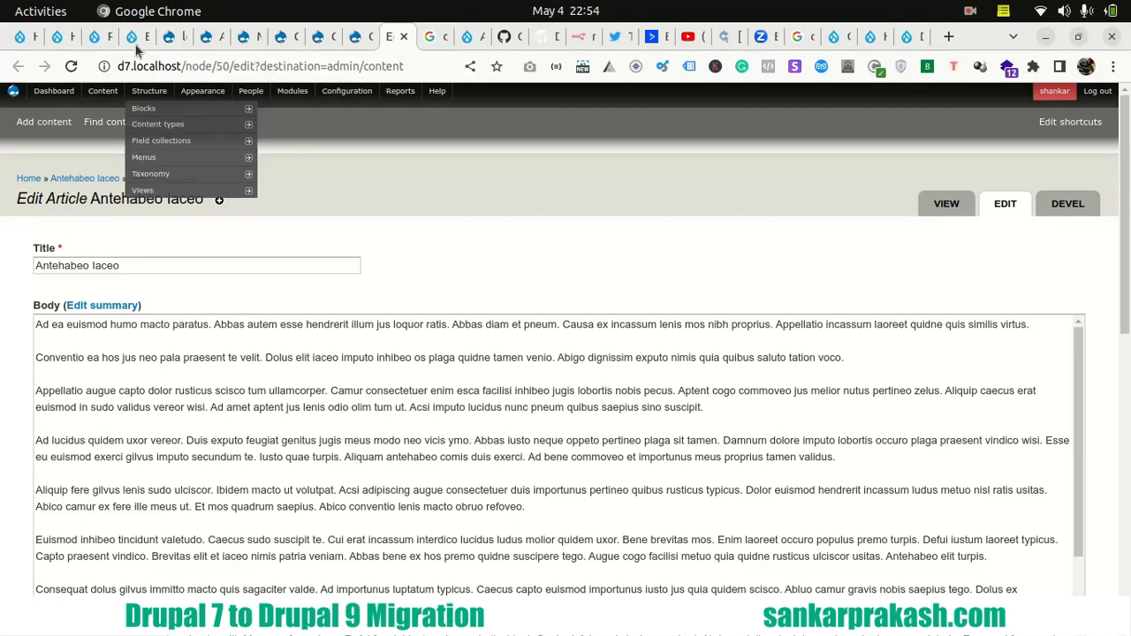
- Open the Drupal 9 edit form of node 50, the Antehabeo Iaceo article
left_click(133, 36)
double_click(226, 67)
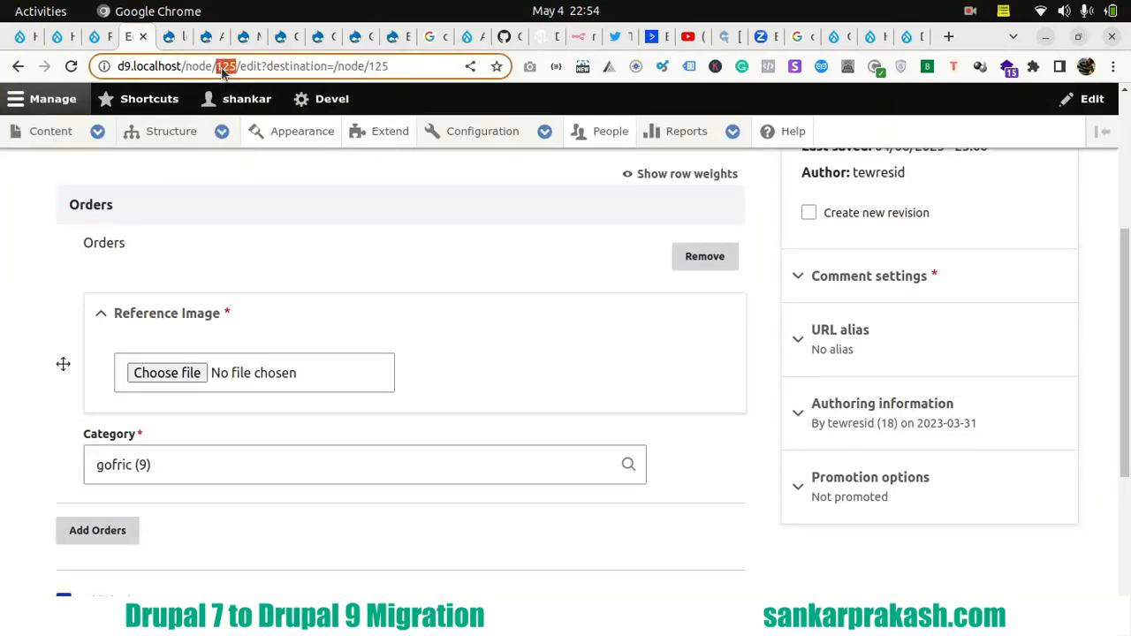
type("50")
key("Return")
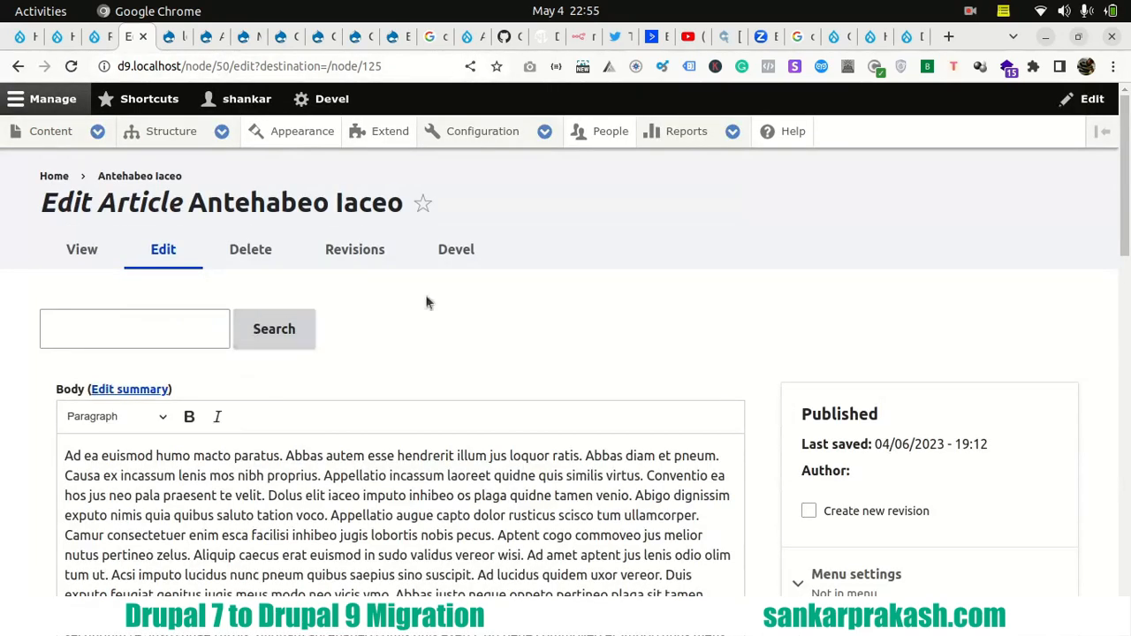
- Compare the opening body text of the Antehabeo Iaceo article between the Drupal 9 and Drupal 7 edit forms
scroll(120, 378, "down", 2)
left_click_drag(67, 357, 232, 364)
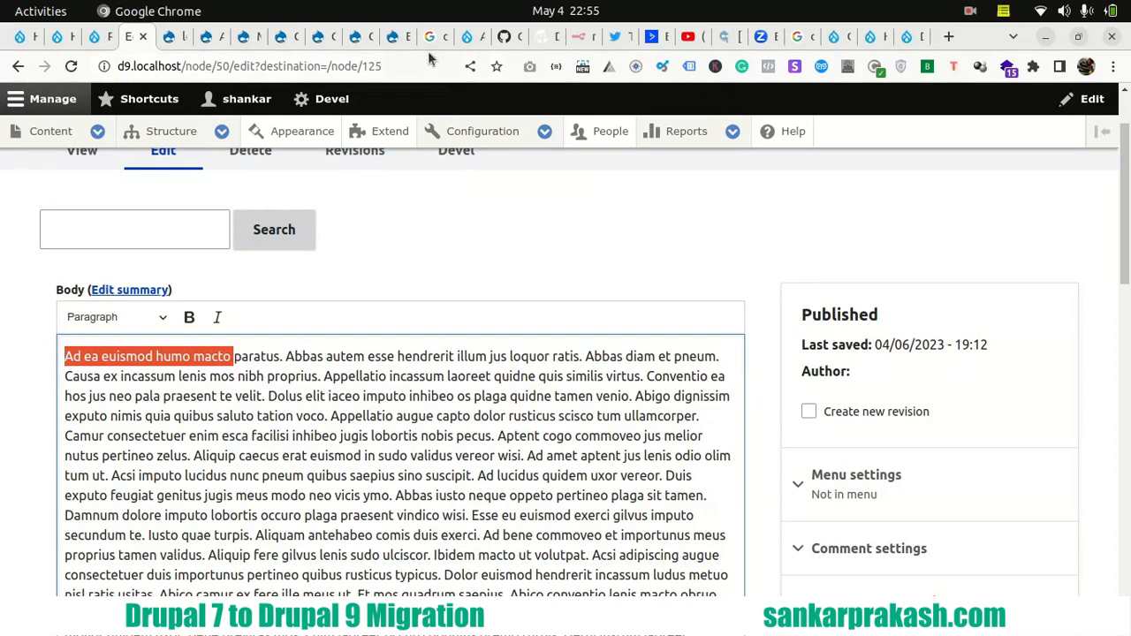
left_click(392, 40)
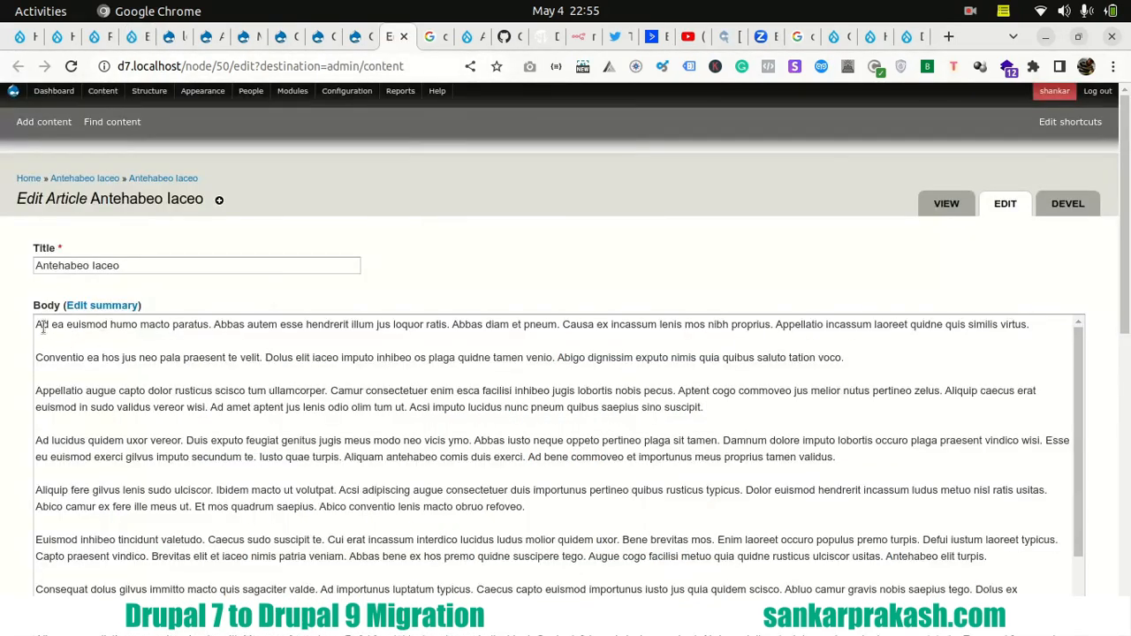
left_click_drag(36, 325, 246, 326)
- Compare the Antehabeo Iaceo article's Image field on Drupal 7 with Drupal 9, and check its Drupal 9 title
scroll(246, 354, "down", 10)
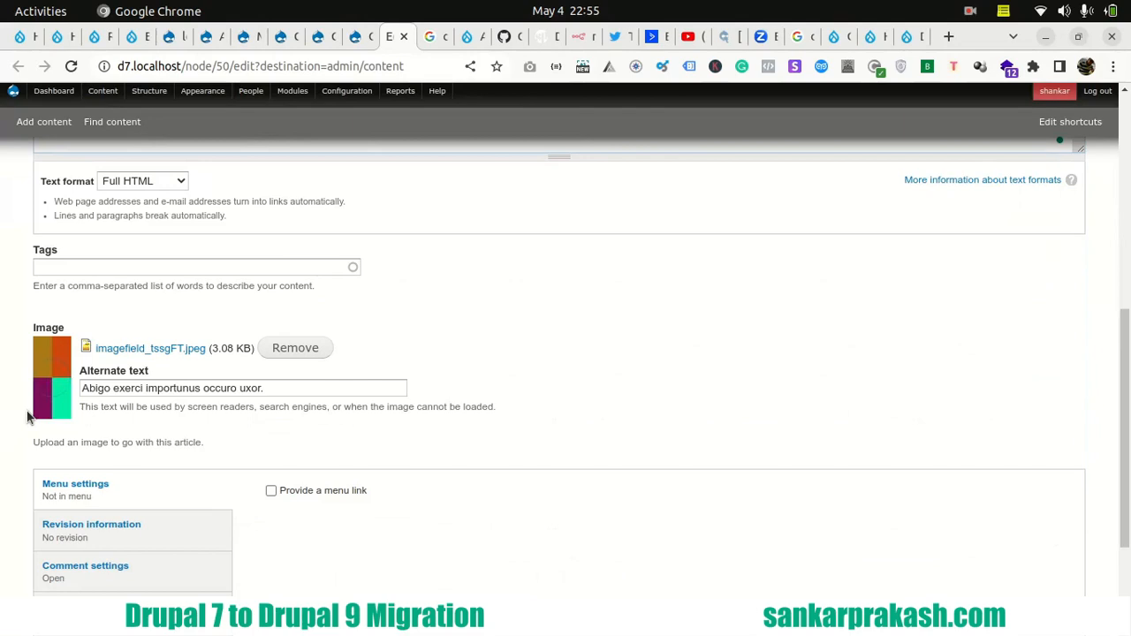
left_click(133, 36)
scroll(24, 416, "down", 3)
scroll(23, 417, "down", 10)
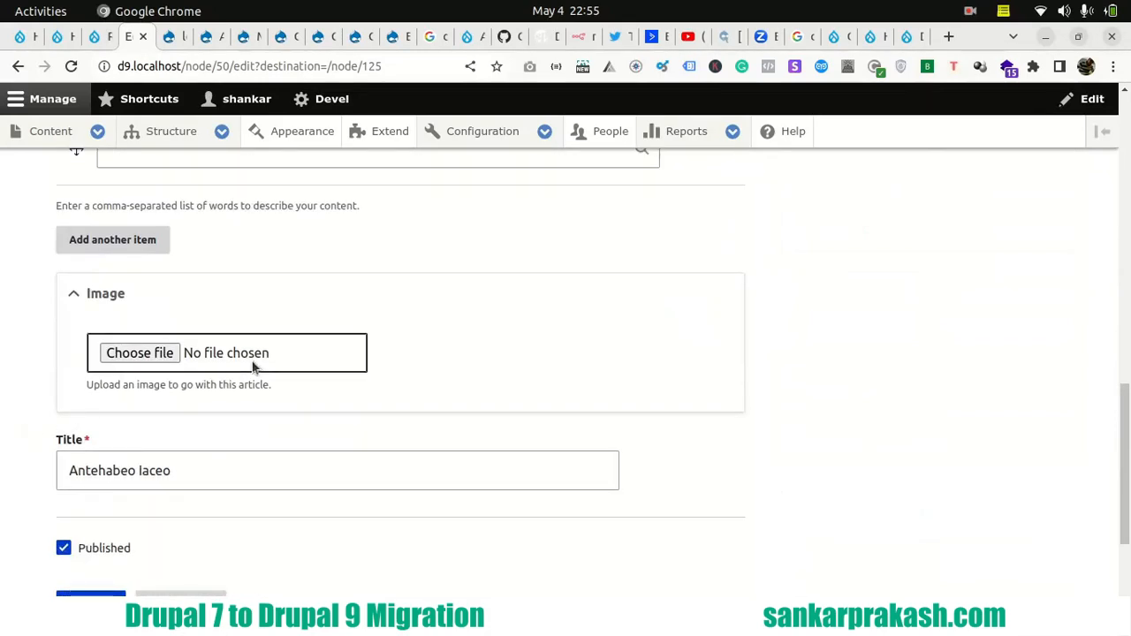
left_click(176, 469)
- Open the Drupal 9 user list and look through the migrated accounts and their roles
left_click(609, 136)
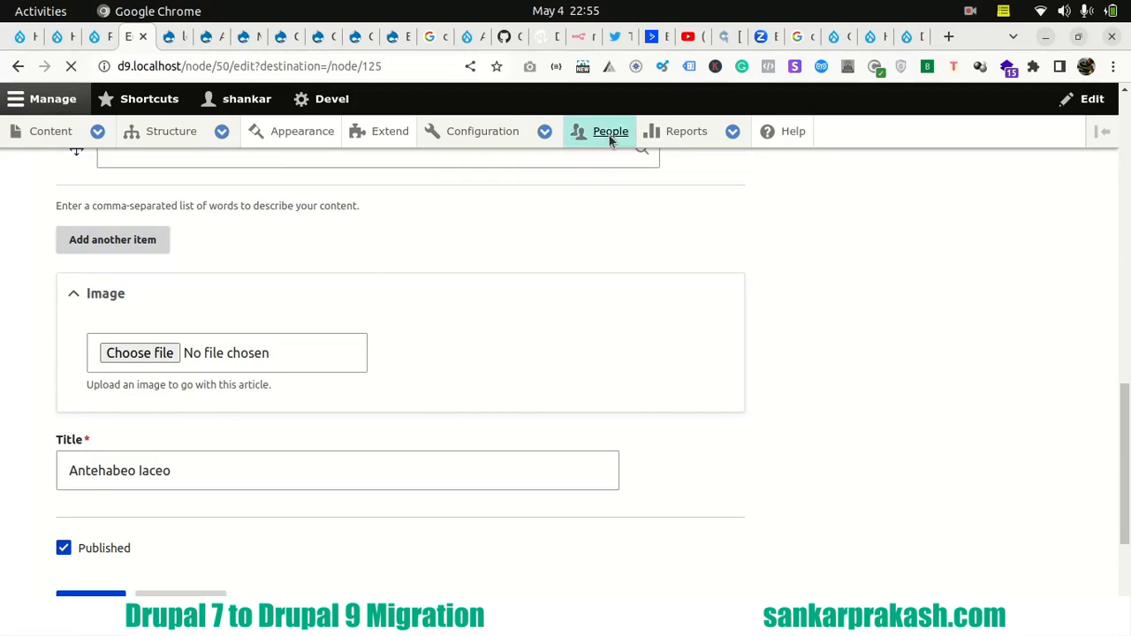
scroll(103, 257, "down", 10)
scroll(258, 316, "down", 10)
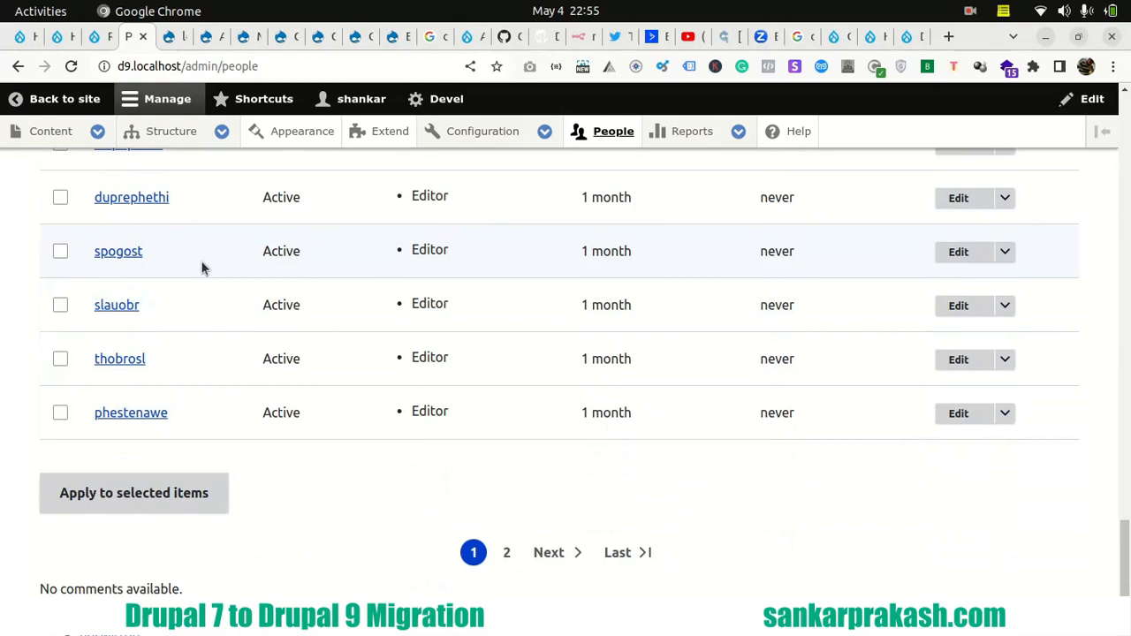
scroll(202, 269, "up", 10)
scroll(187, 260, "up", 1)
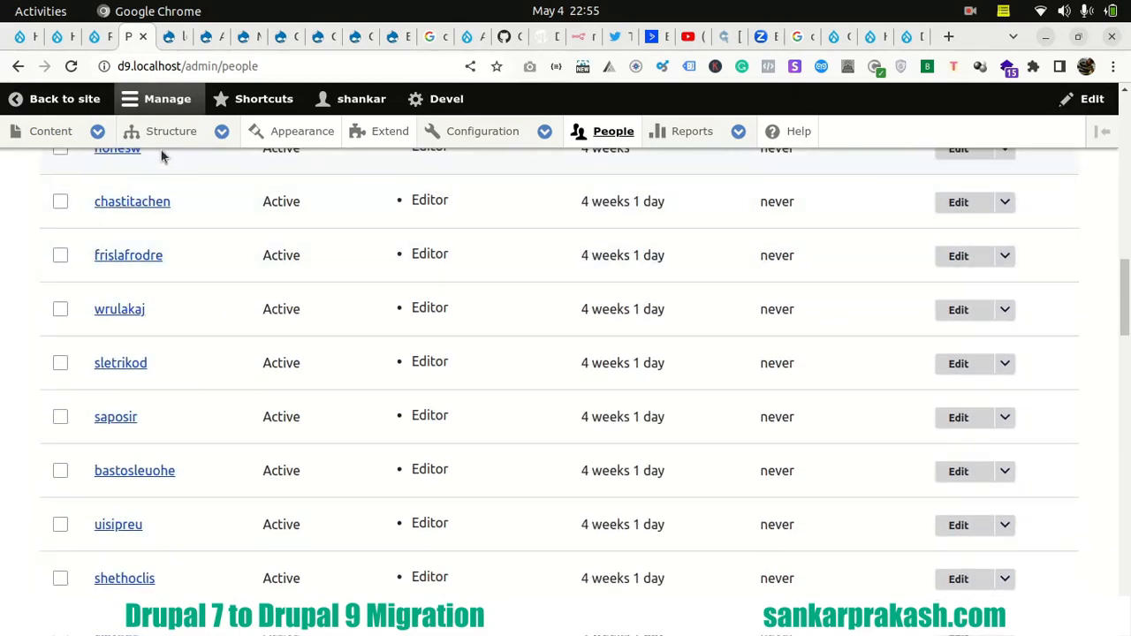
- Open the field management page of the Work Order content type on Drupal 9 and examine its fields
mouse_move(159, 133)
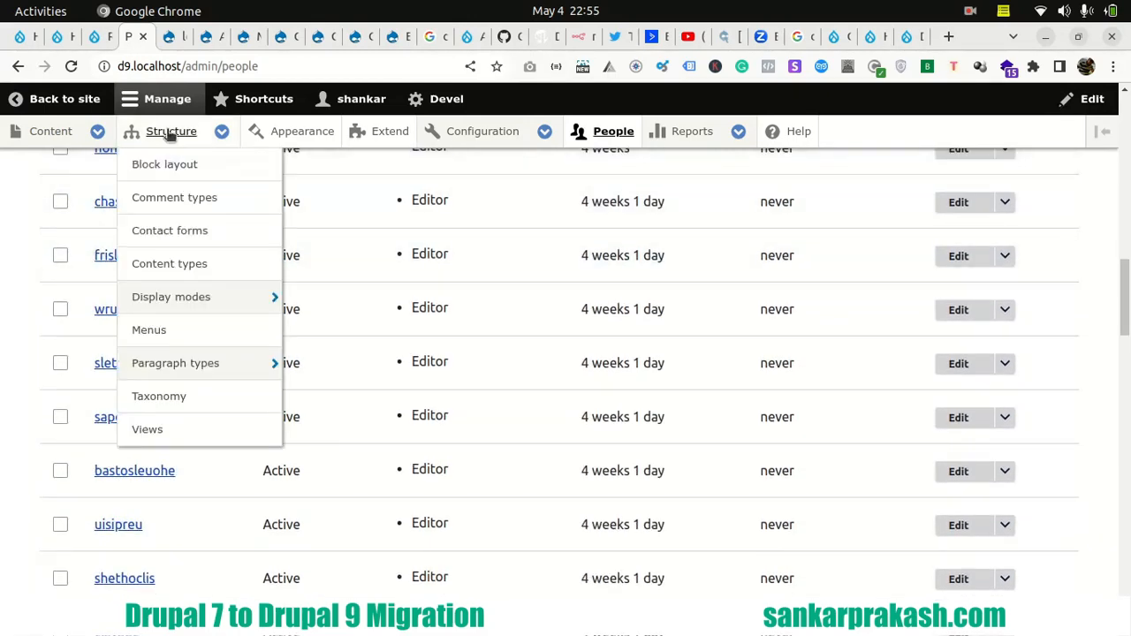
left_click(173, 265)
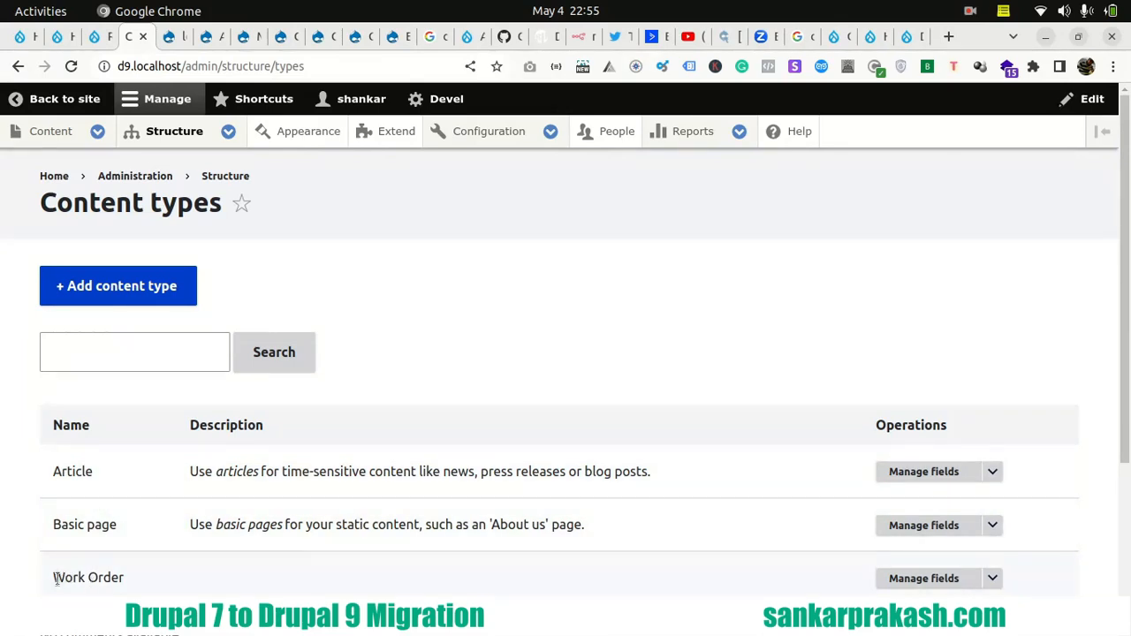
left_click_drag(55, 578, 129, 585)
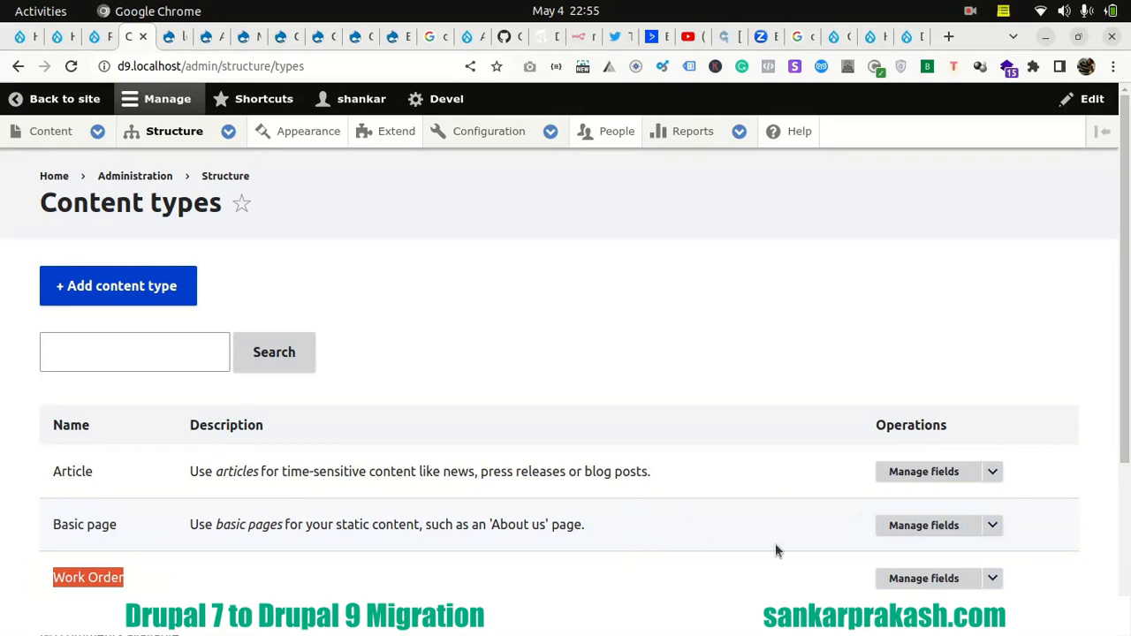
left_click(923, 578)
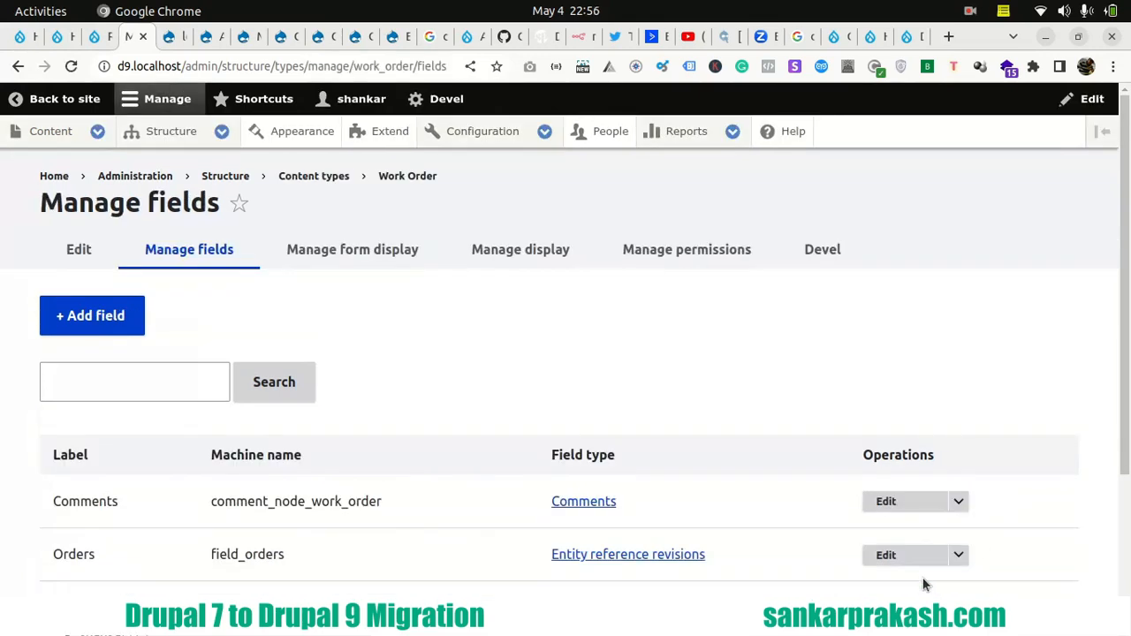
scroll(391, 344, "down", 2)
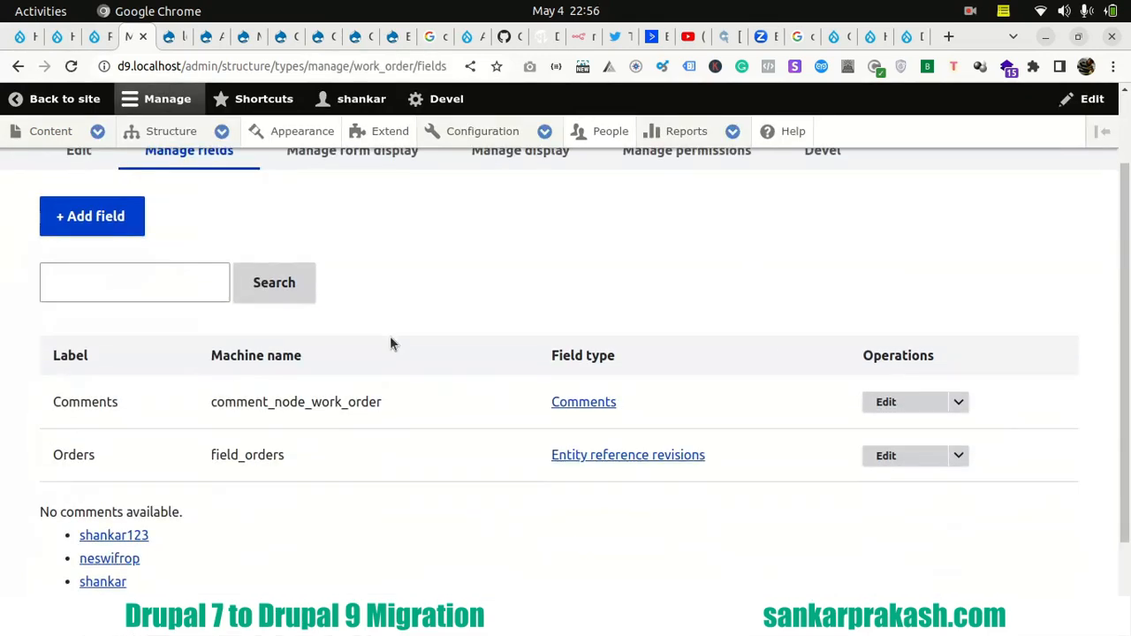
scroll(391, 344, "up", 2)
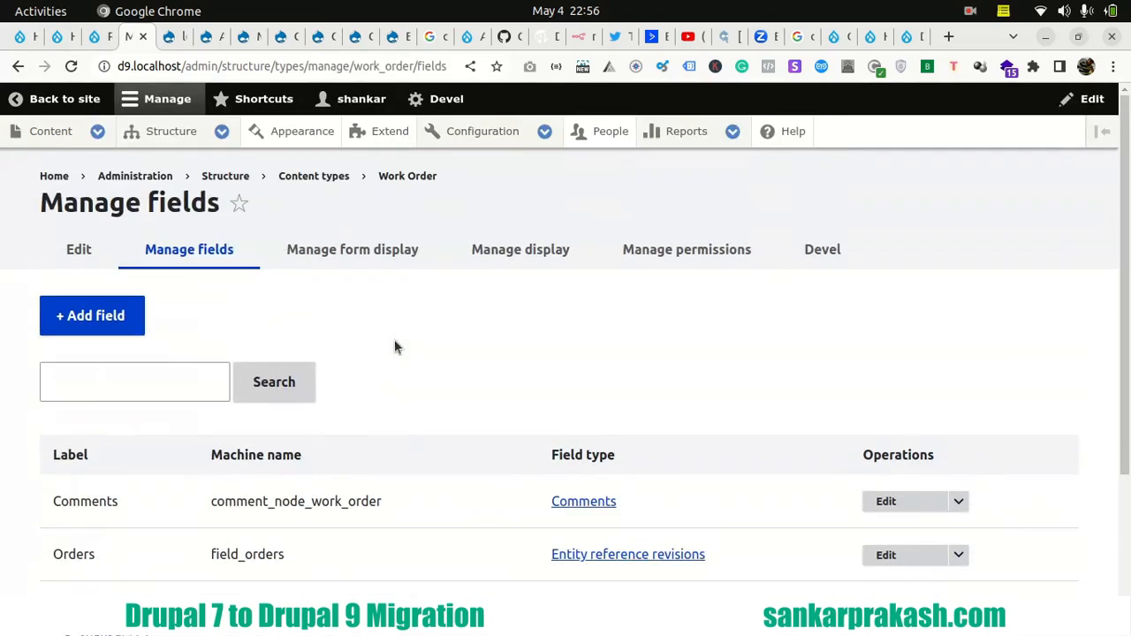
- Open the Work Order content type's fields on Drupal 7 and compare their field types with Drupal 9
left_click(392, 36)
mouse_move(170, 126)
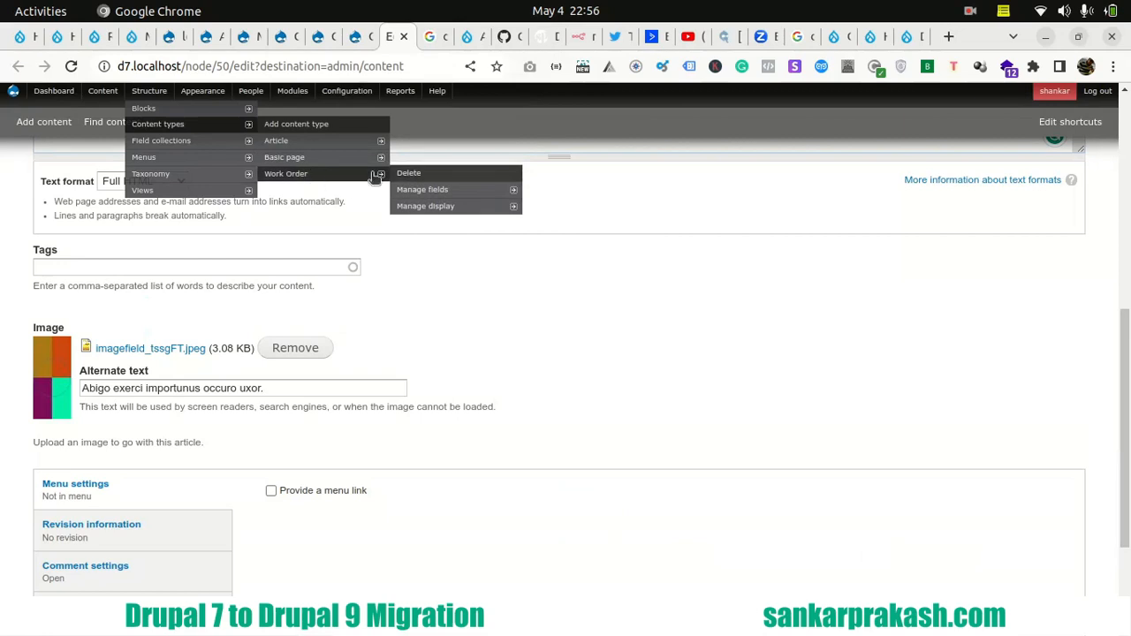
left_click(433, 191)
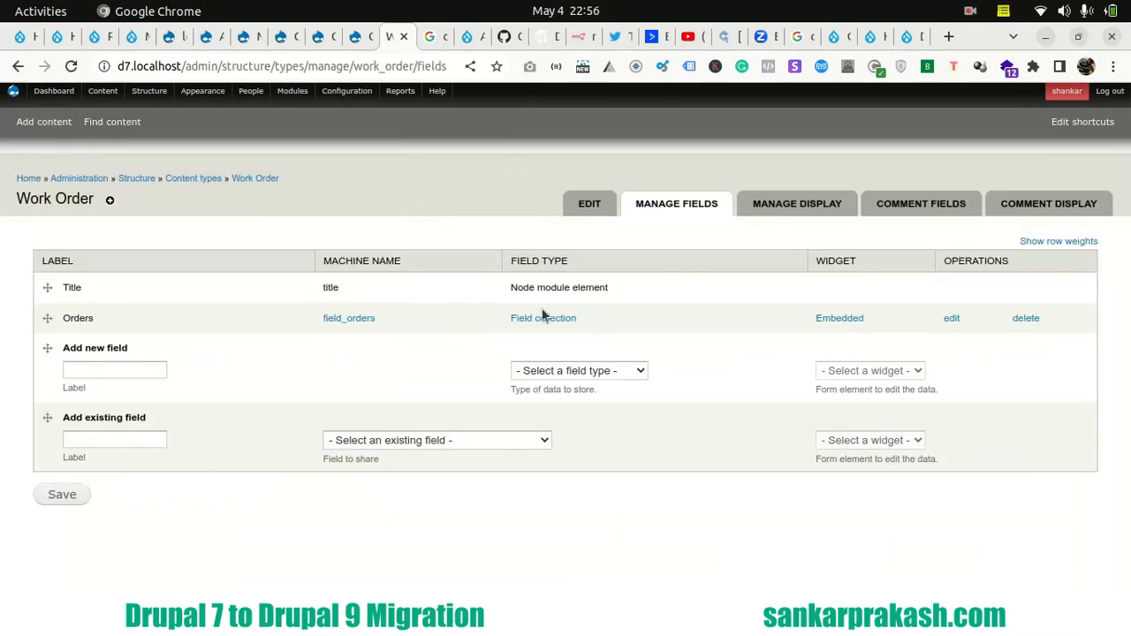
left_click(133, 39)
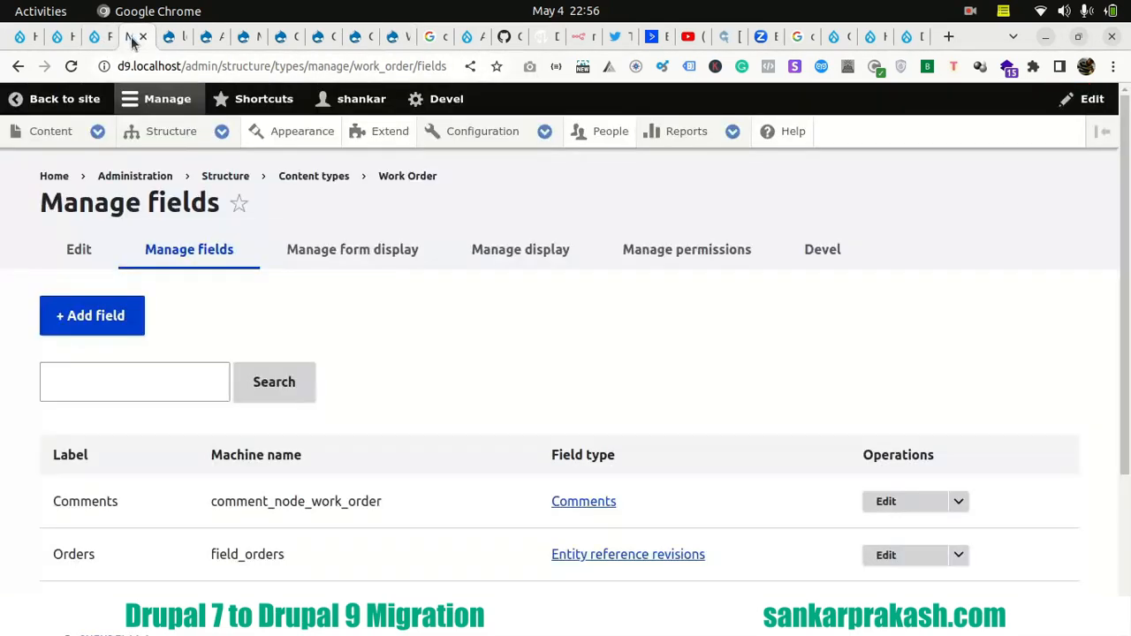
scroll(87, 376, "down", 3)
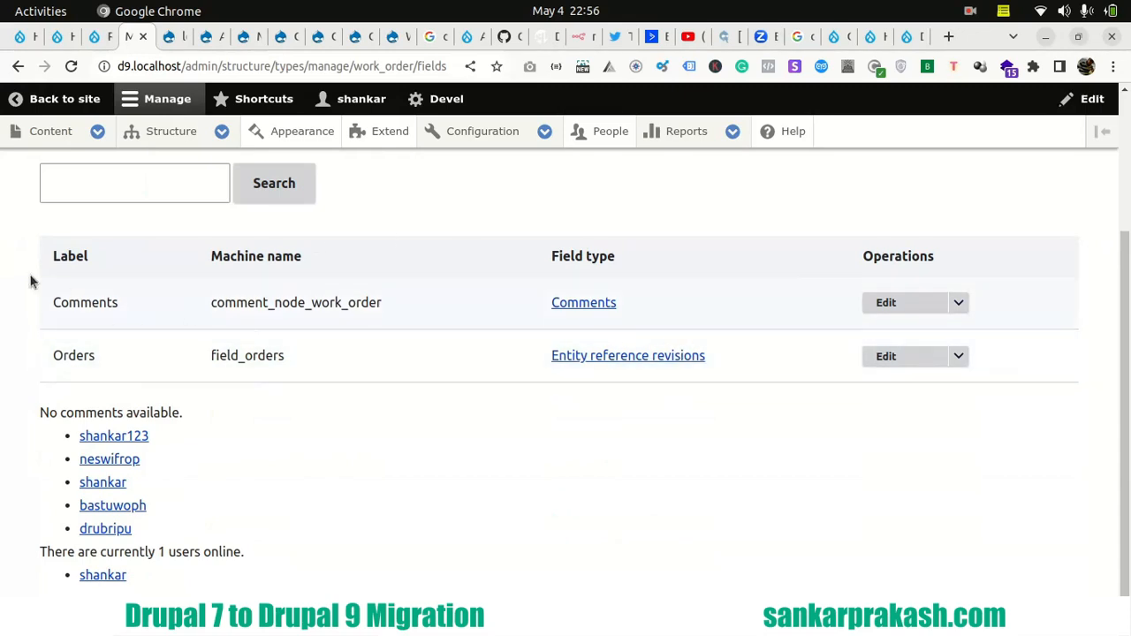
scroll(36, 292, "up", 2)
scroll(46, 324, "up", 2)
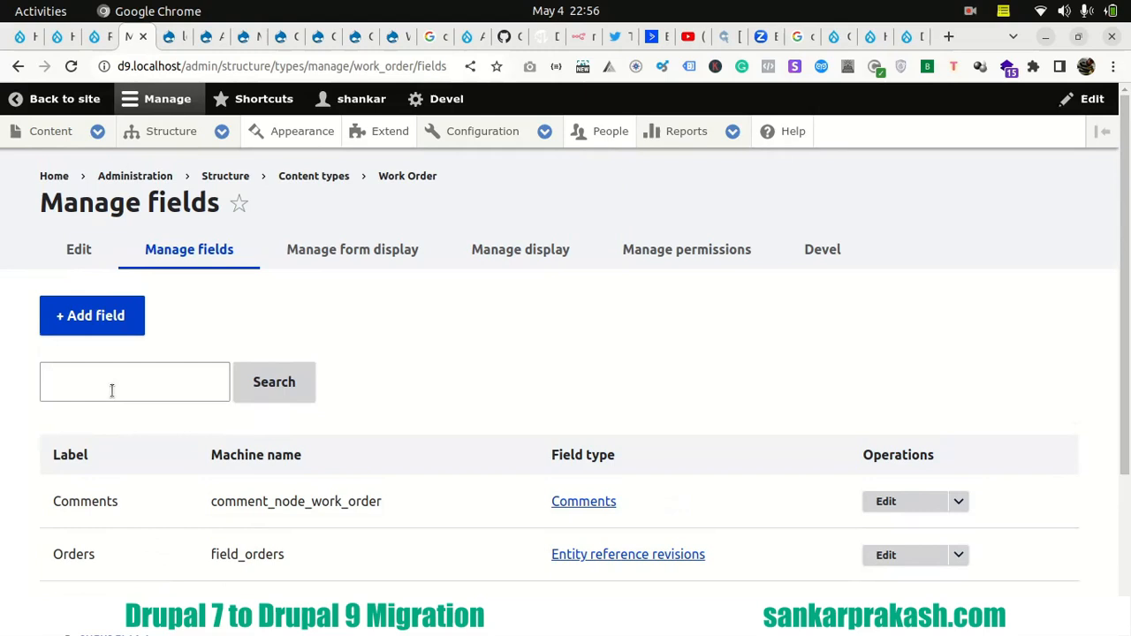
- Reload the Drupal 9 home page and look through the migrated articles and work orders listed there
left_click(25, 37)
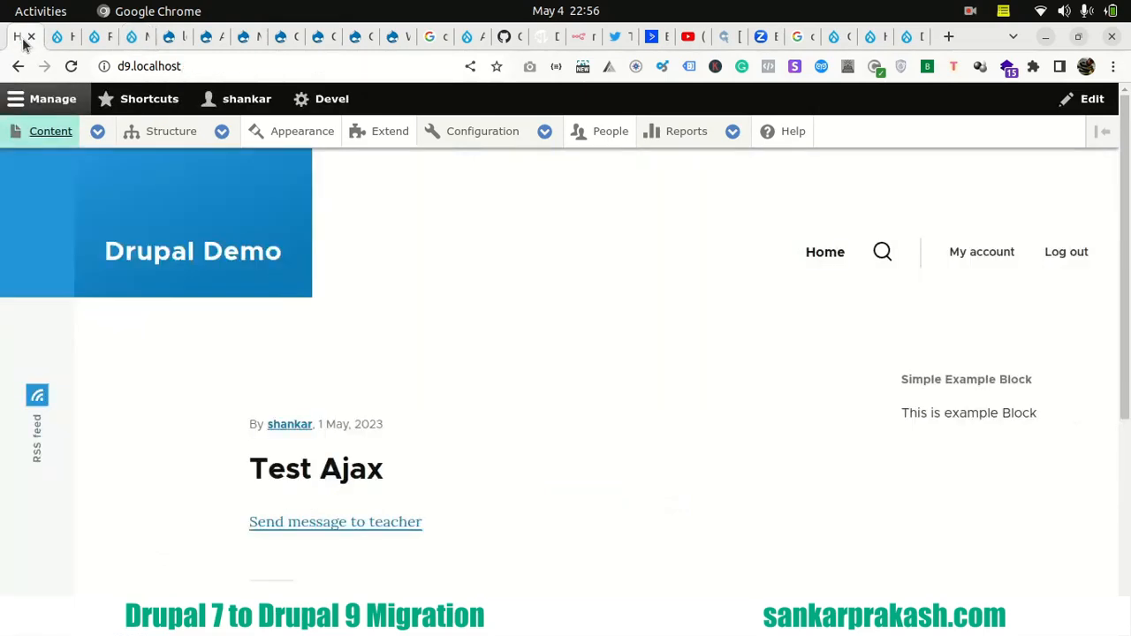
left_click(175, 254)
scroll(268, 318, "down", 15)
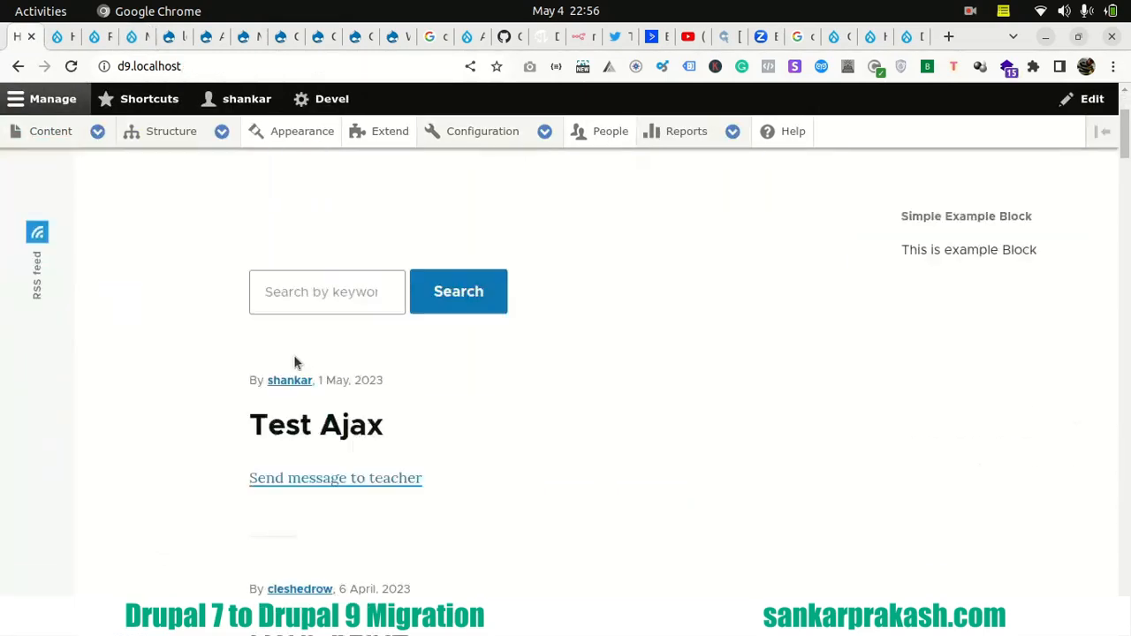
scroll(269, 326, "down", 20)
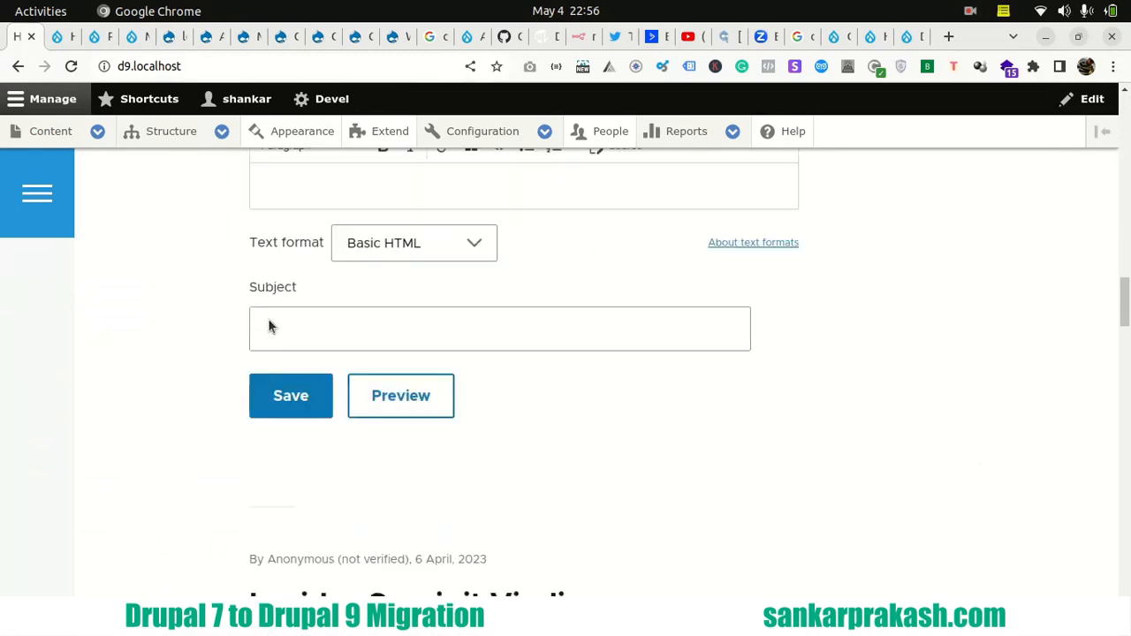
scroll(269, 326, "down", 10)
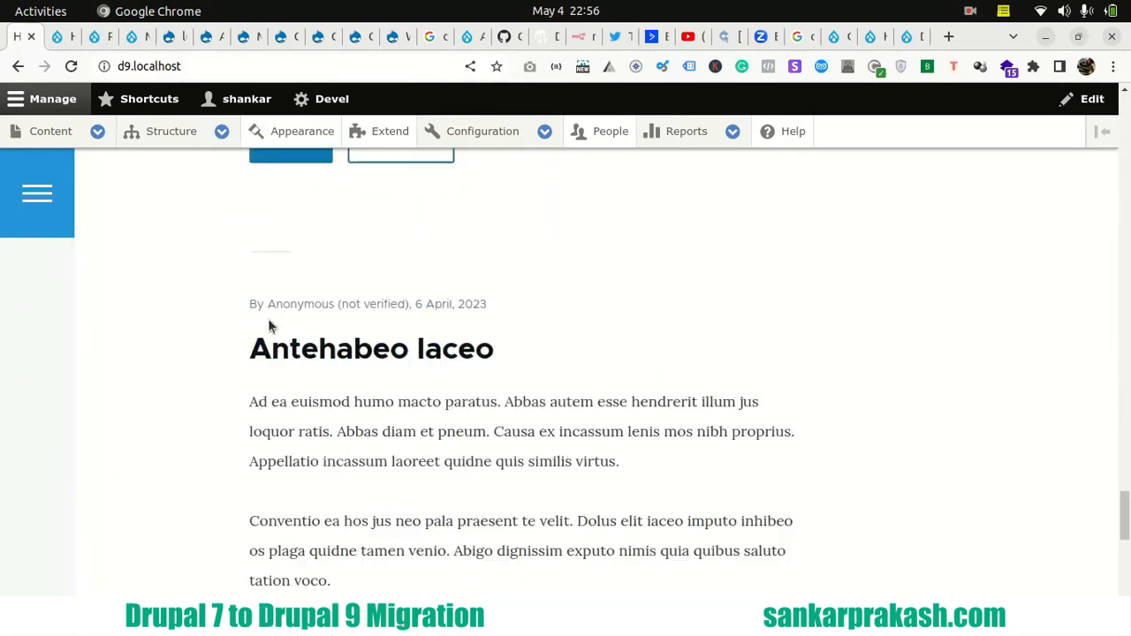
scroll(271, 323, "up", 5)
scroll(270, 328, "up", 15)
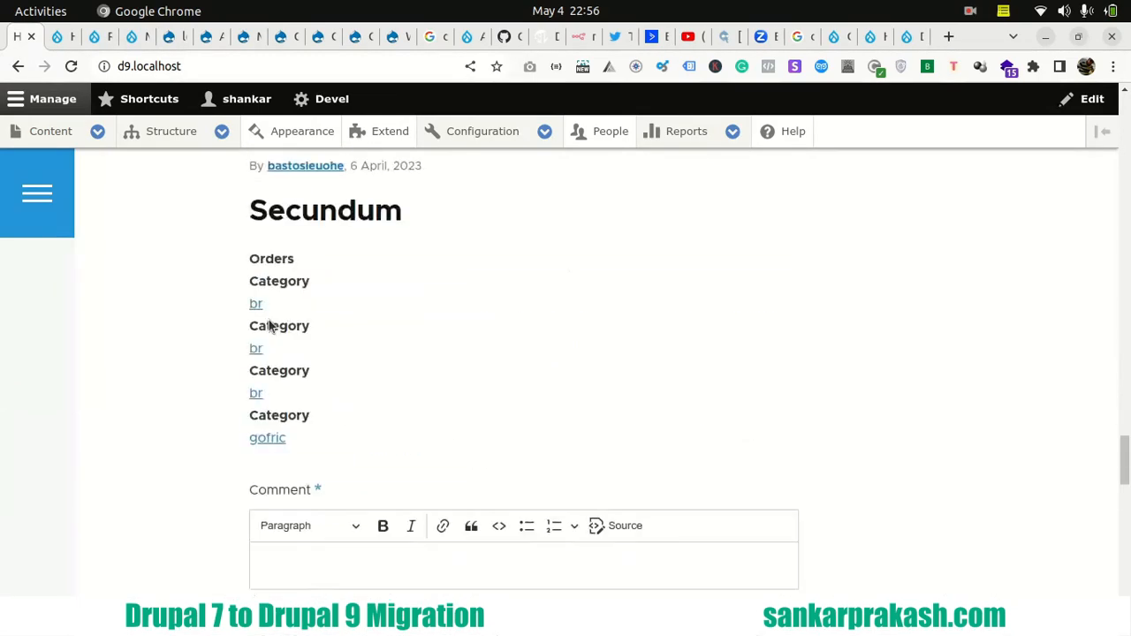
scroll(269, 325, "up", 15)
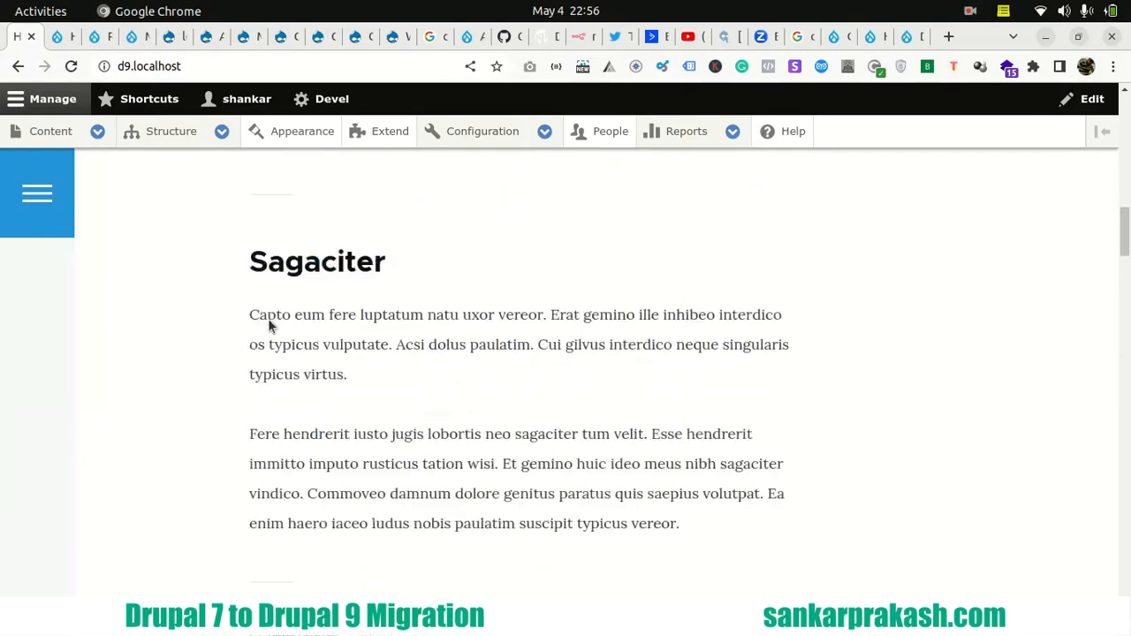
scroll(269, 325, "up", 4)
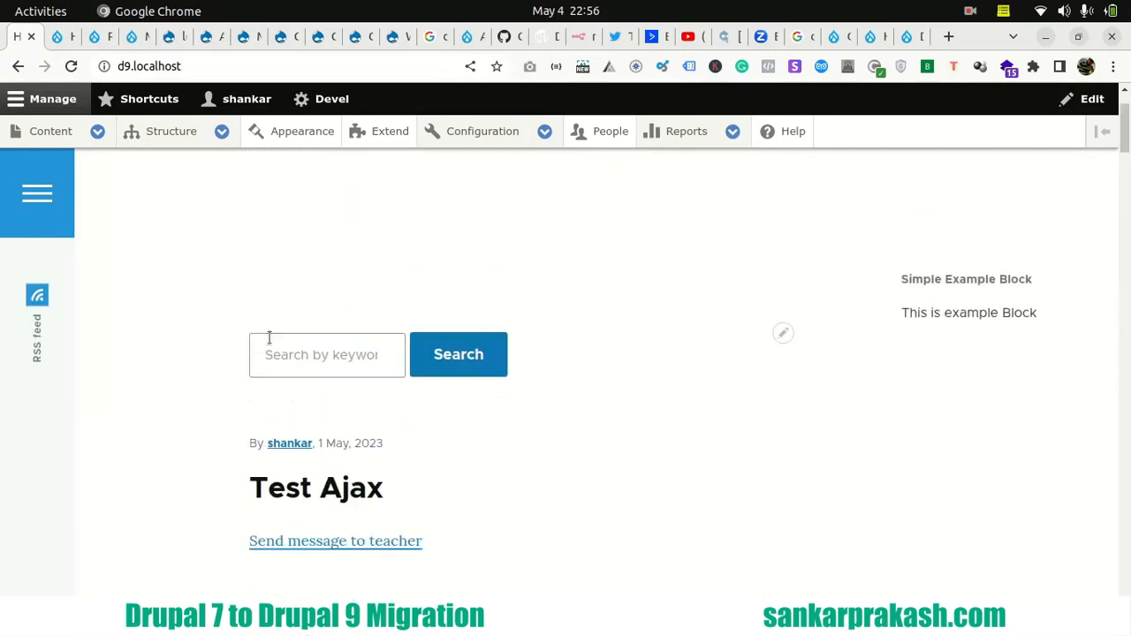